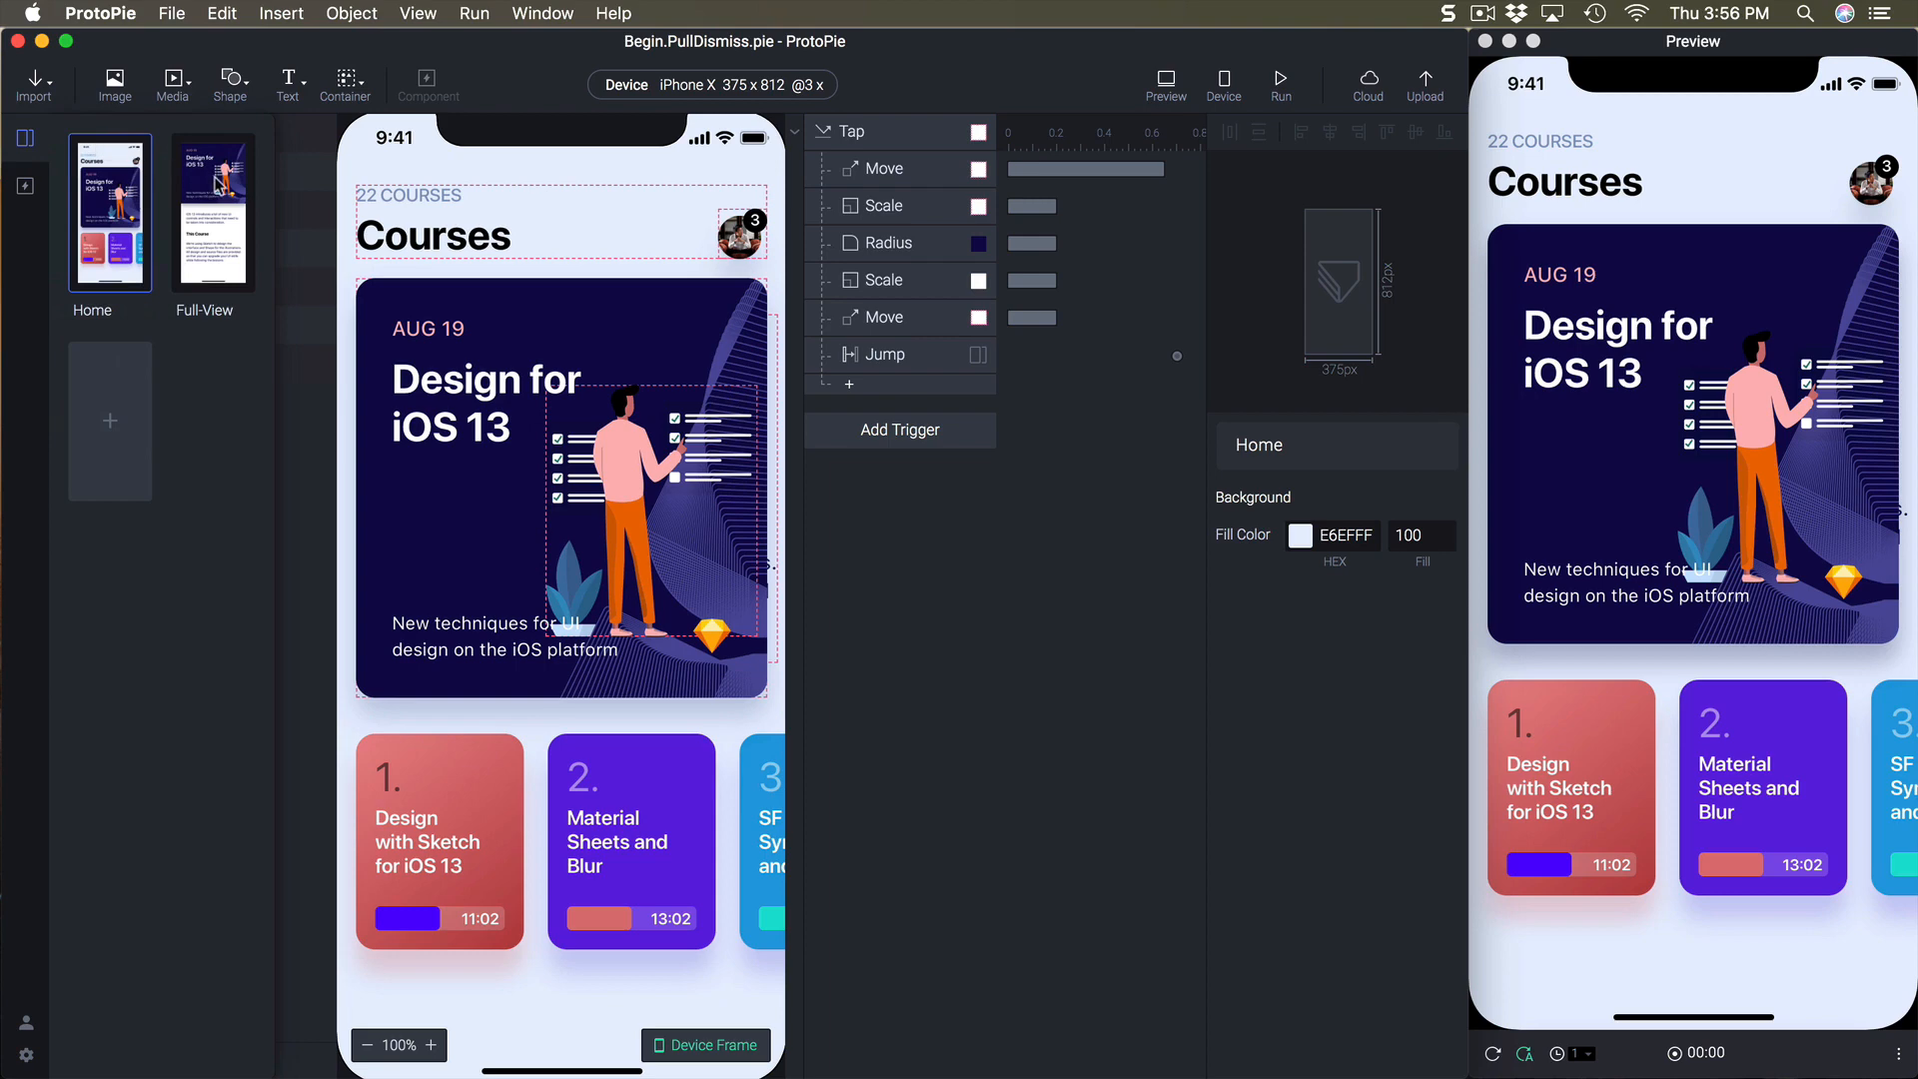
# - Add a Pull trigger to the Card layer in the Full-View scene with a distance of 300
pyautogui.click(219, 186)
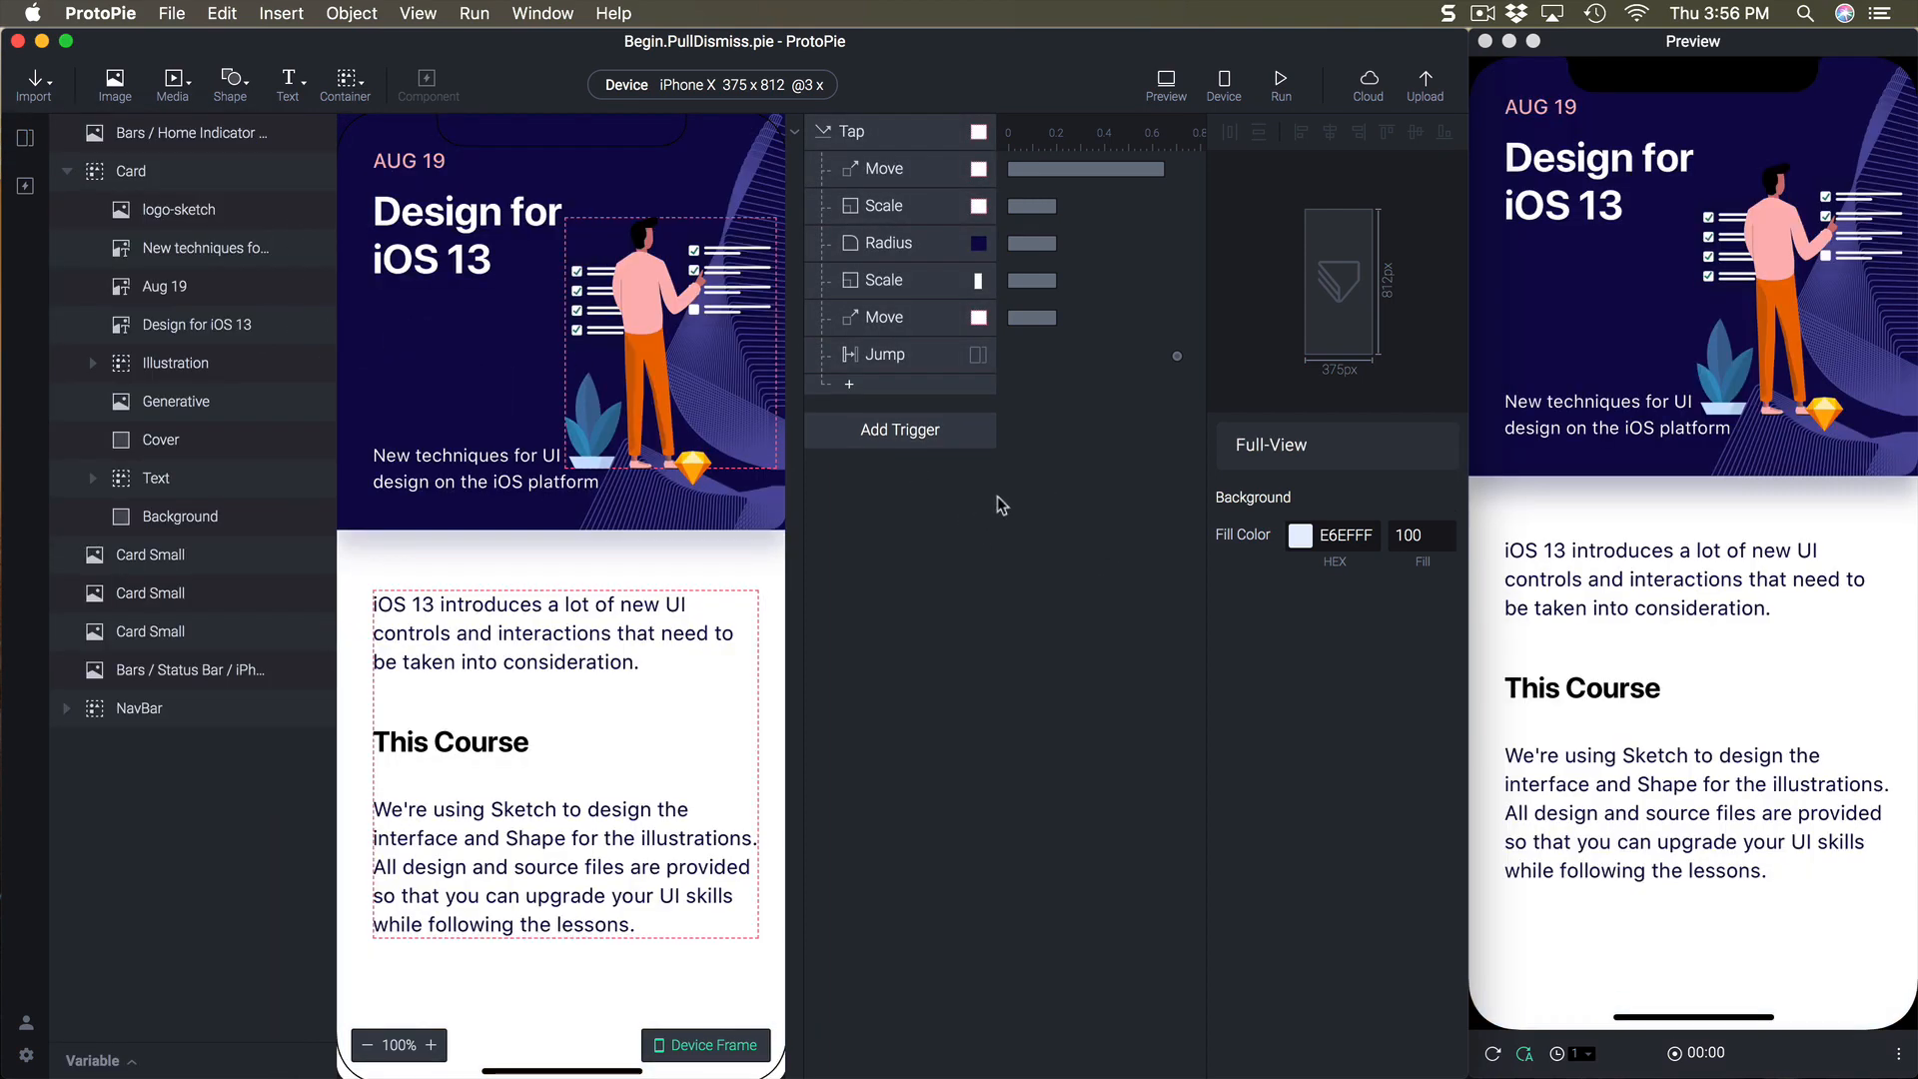
pyautogui.click(177, 170)
pyautogui.click(872, 437)
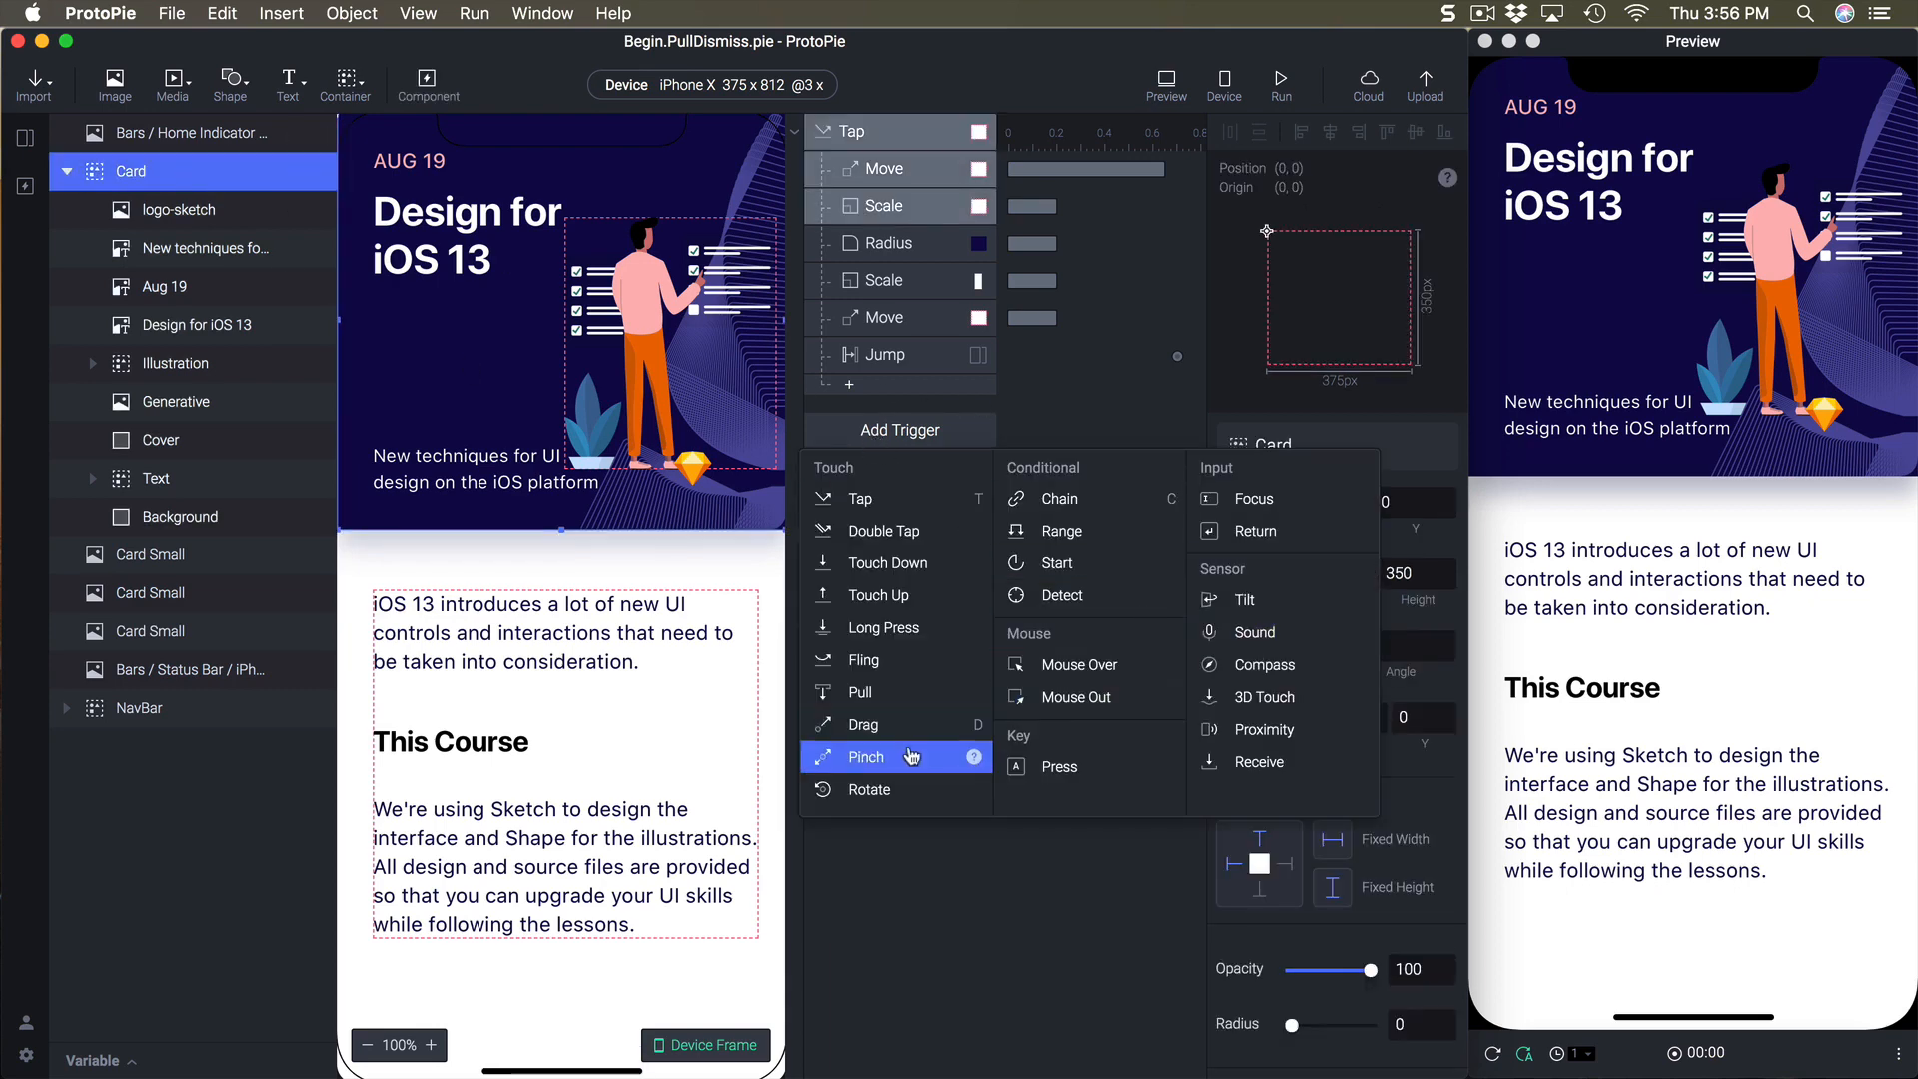
pyautogui.click(877, 692)
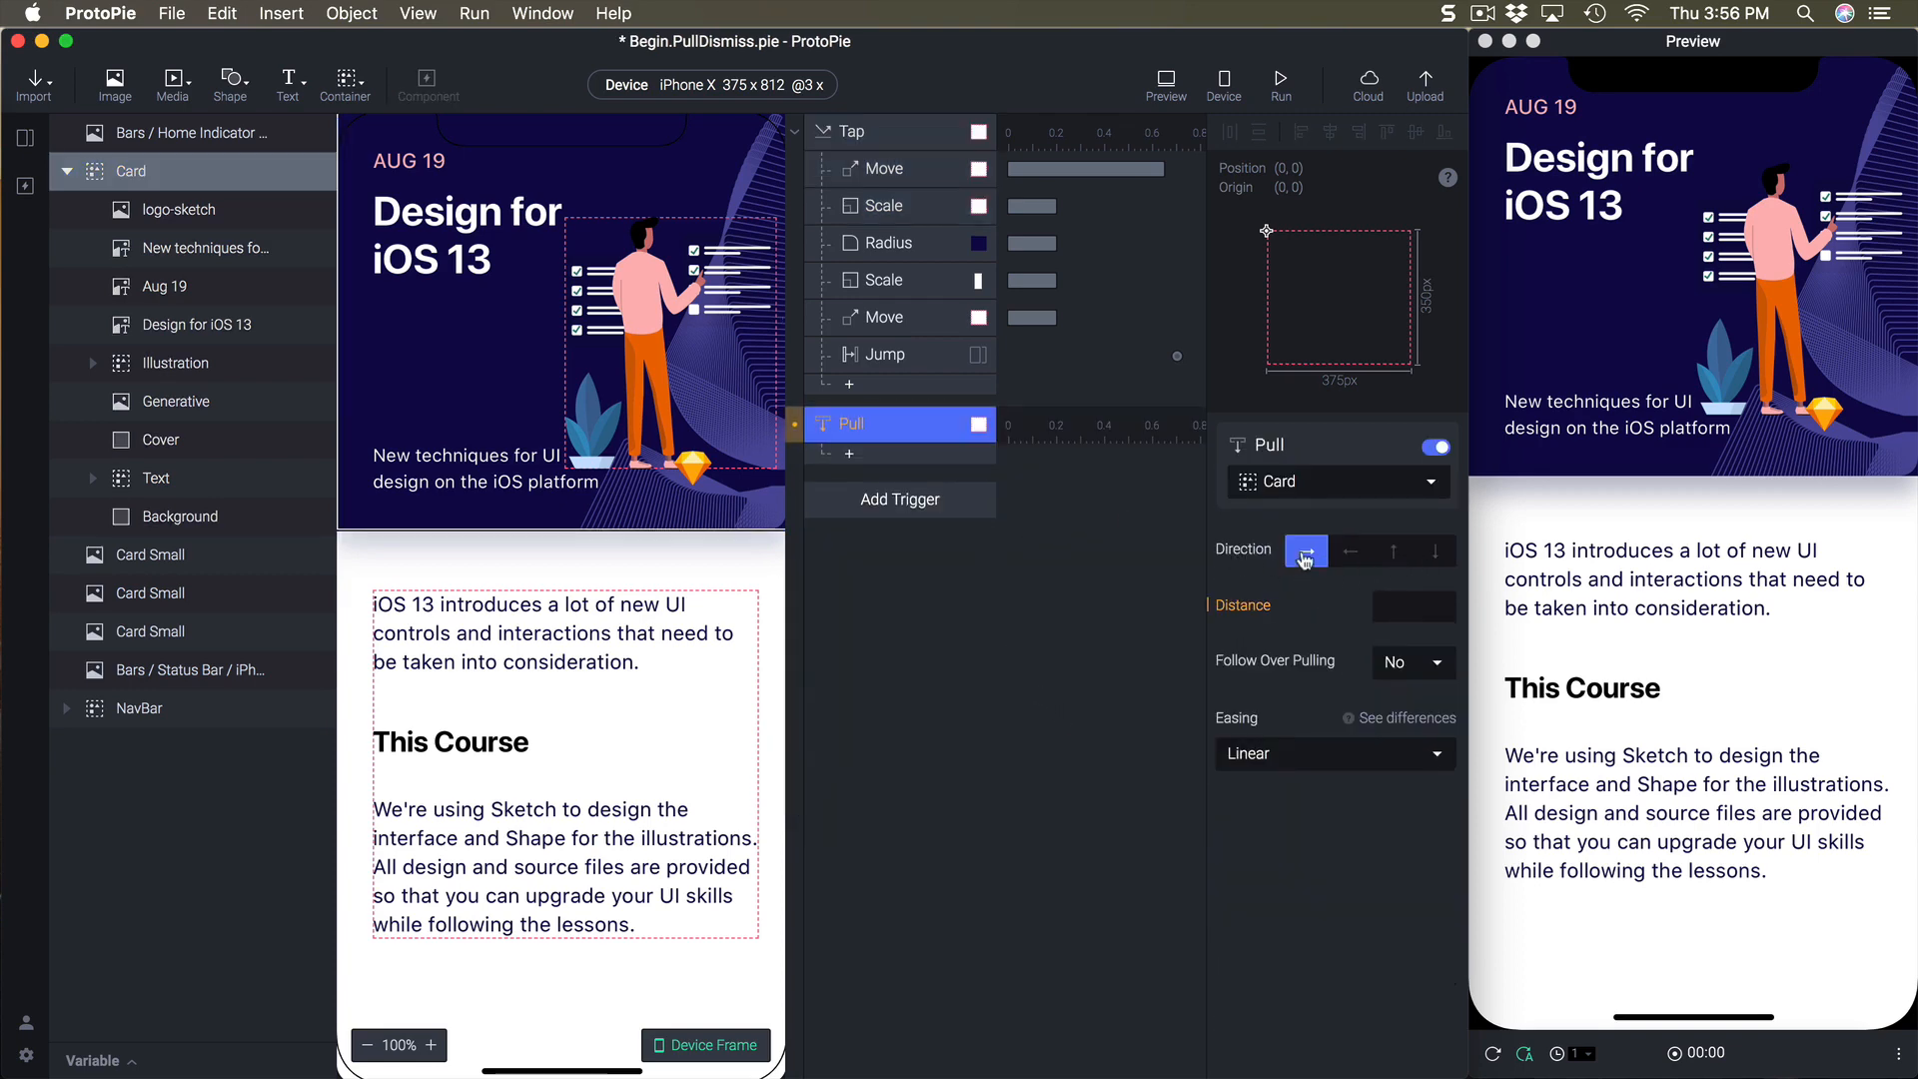
pyautogui.click(1396, 611)
pyautogui.write('360')
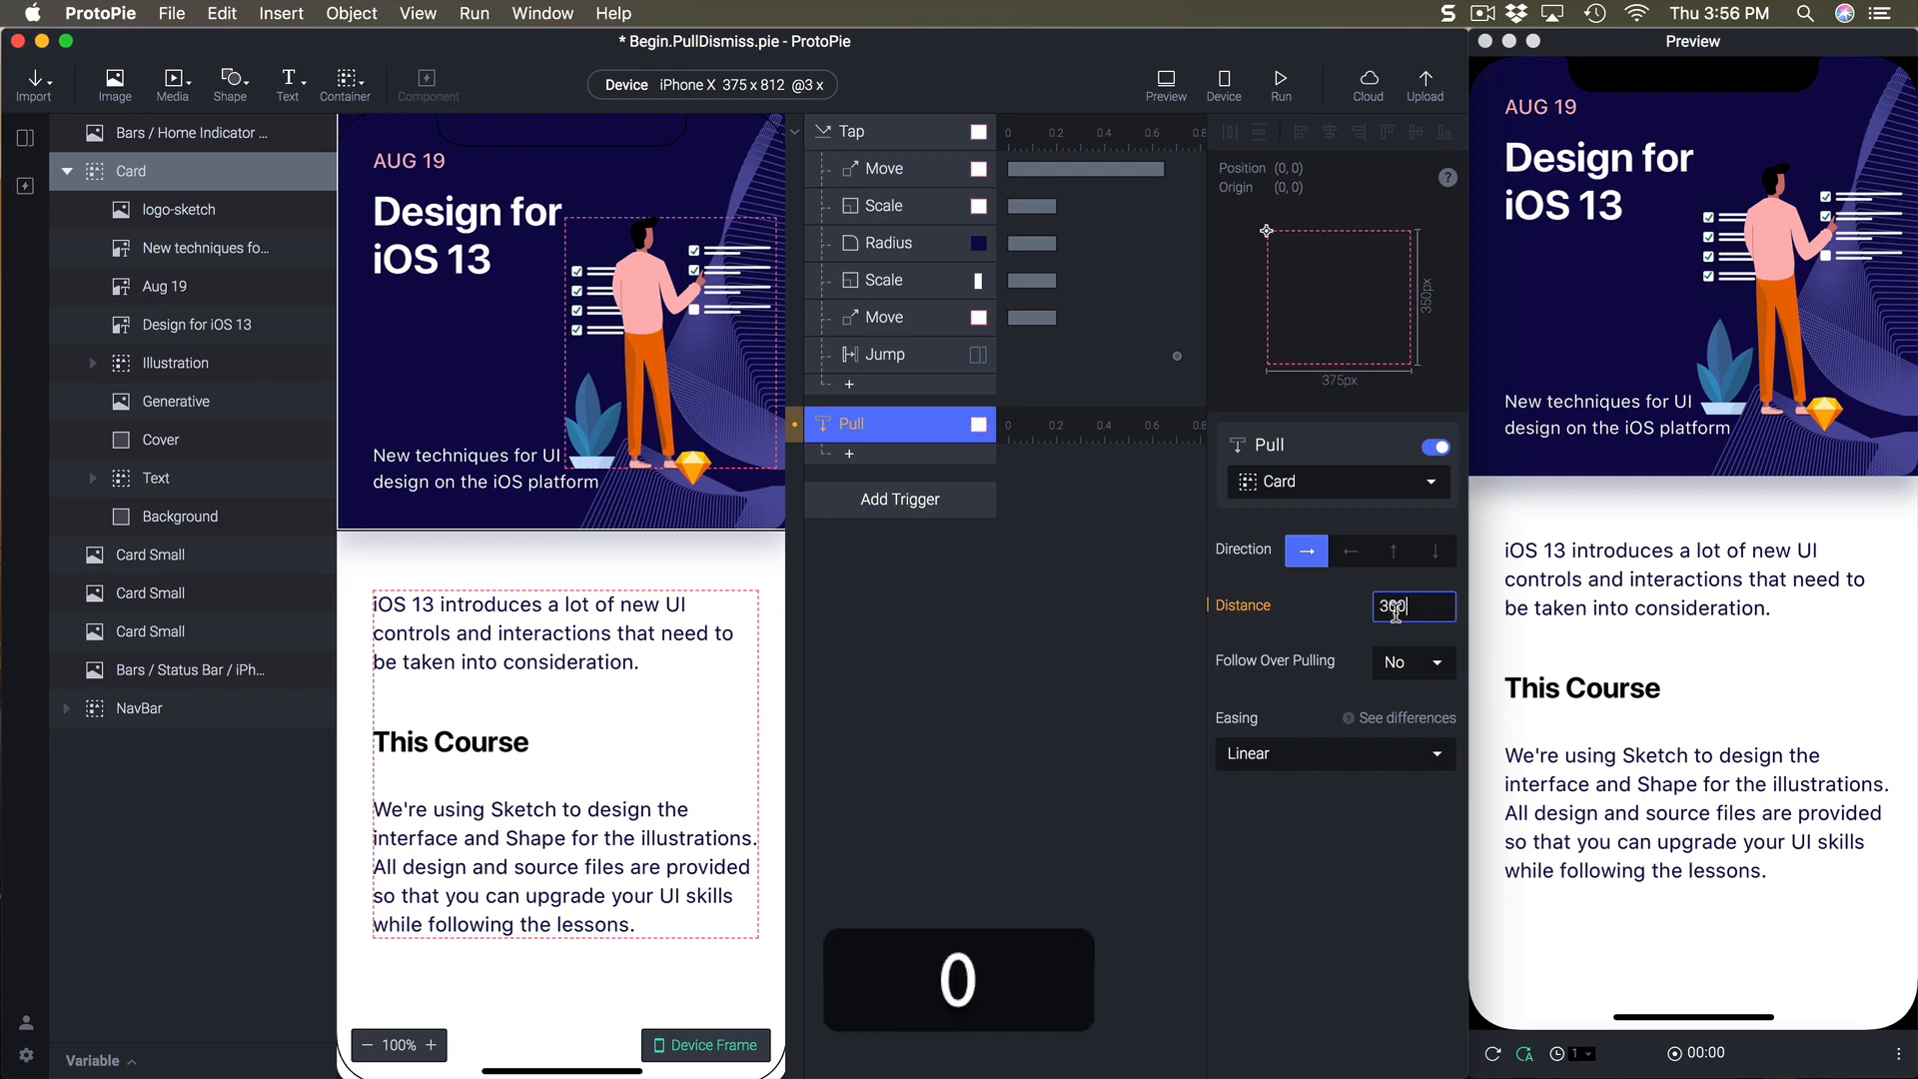
pyautogui.press('Return')
# - Try out the rightward, leftward and upward pull directions on the card in the preview
pyautogui.click(1666, 393)
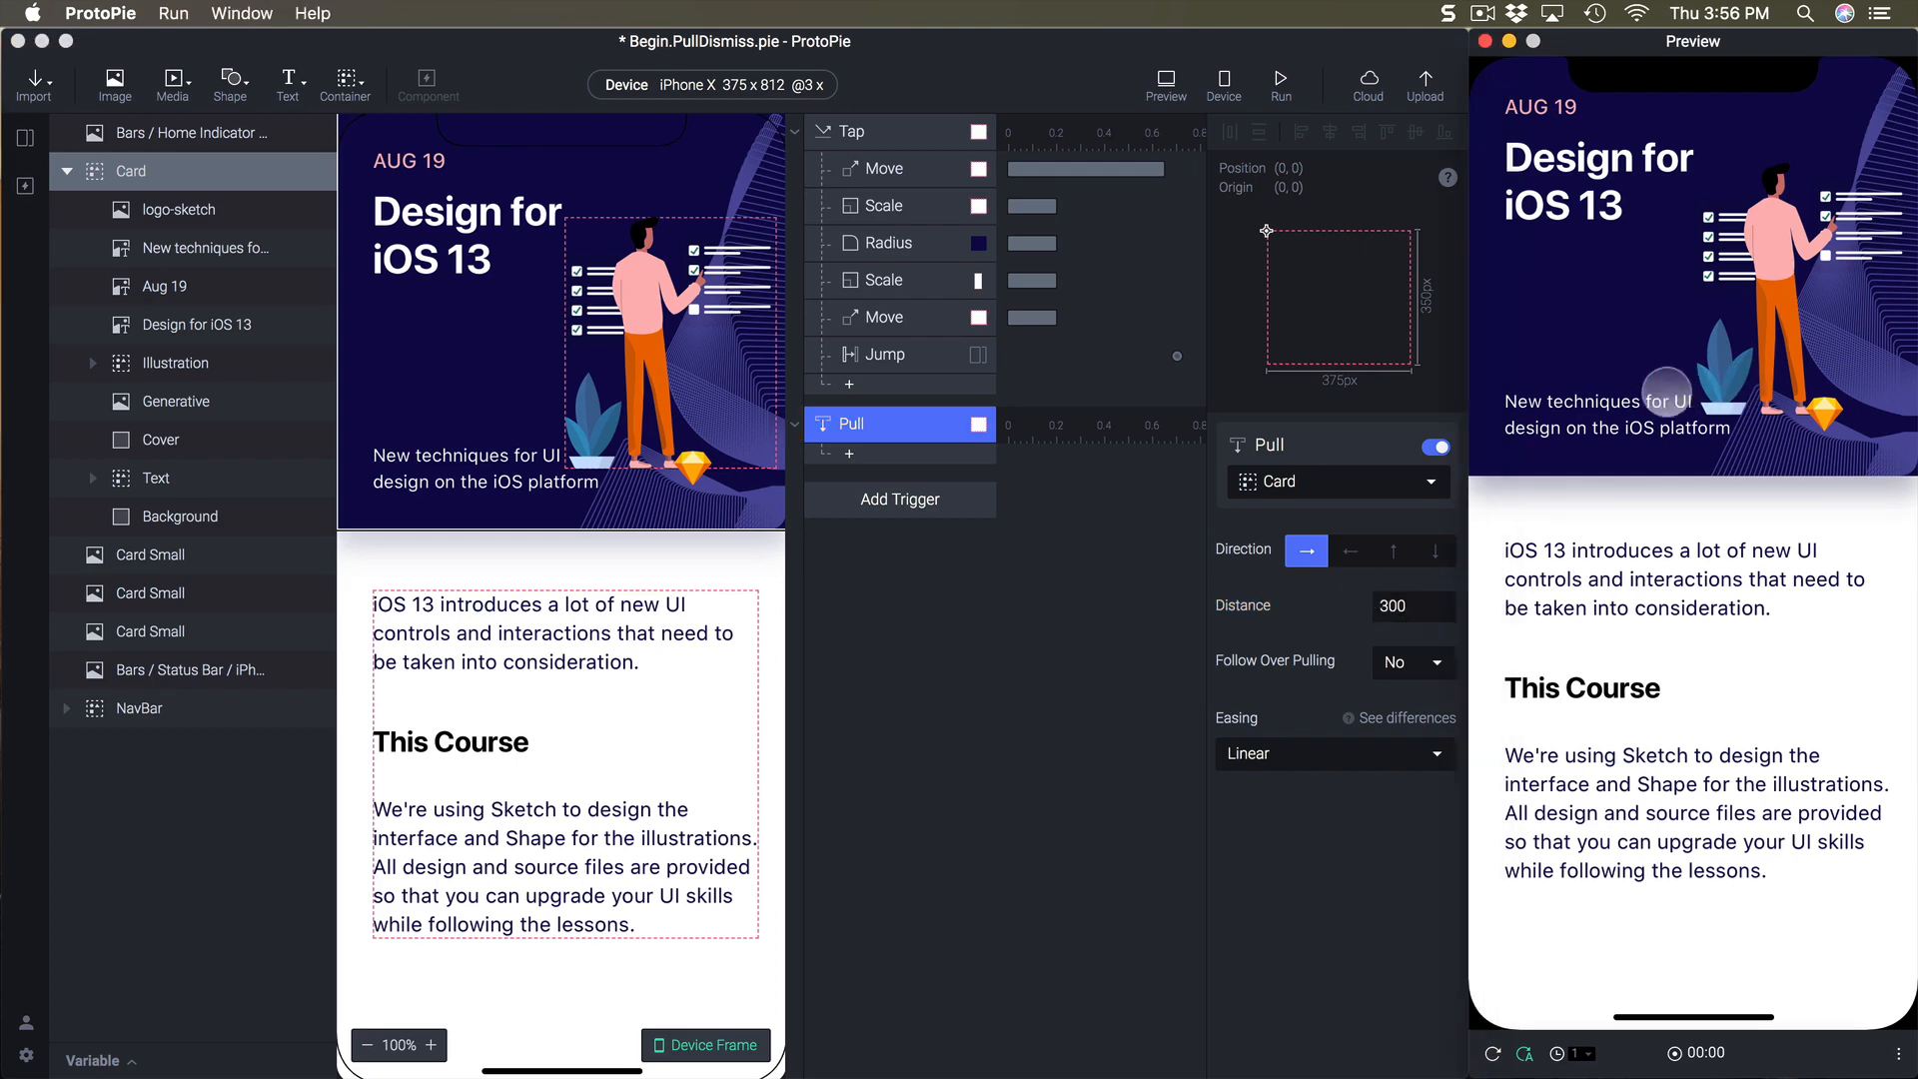
pyautogui.moveTo(1559, 392); pyautogui.dragTo(1625, 447)
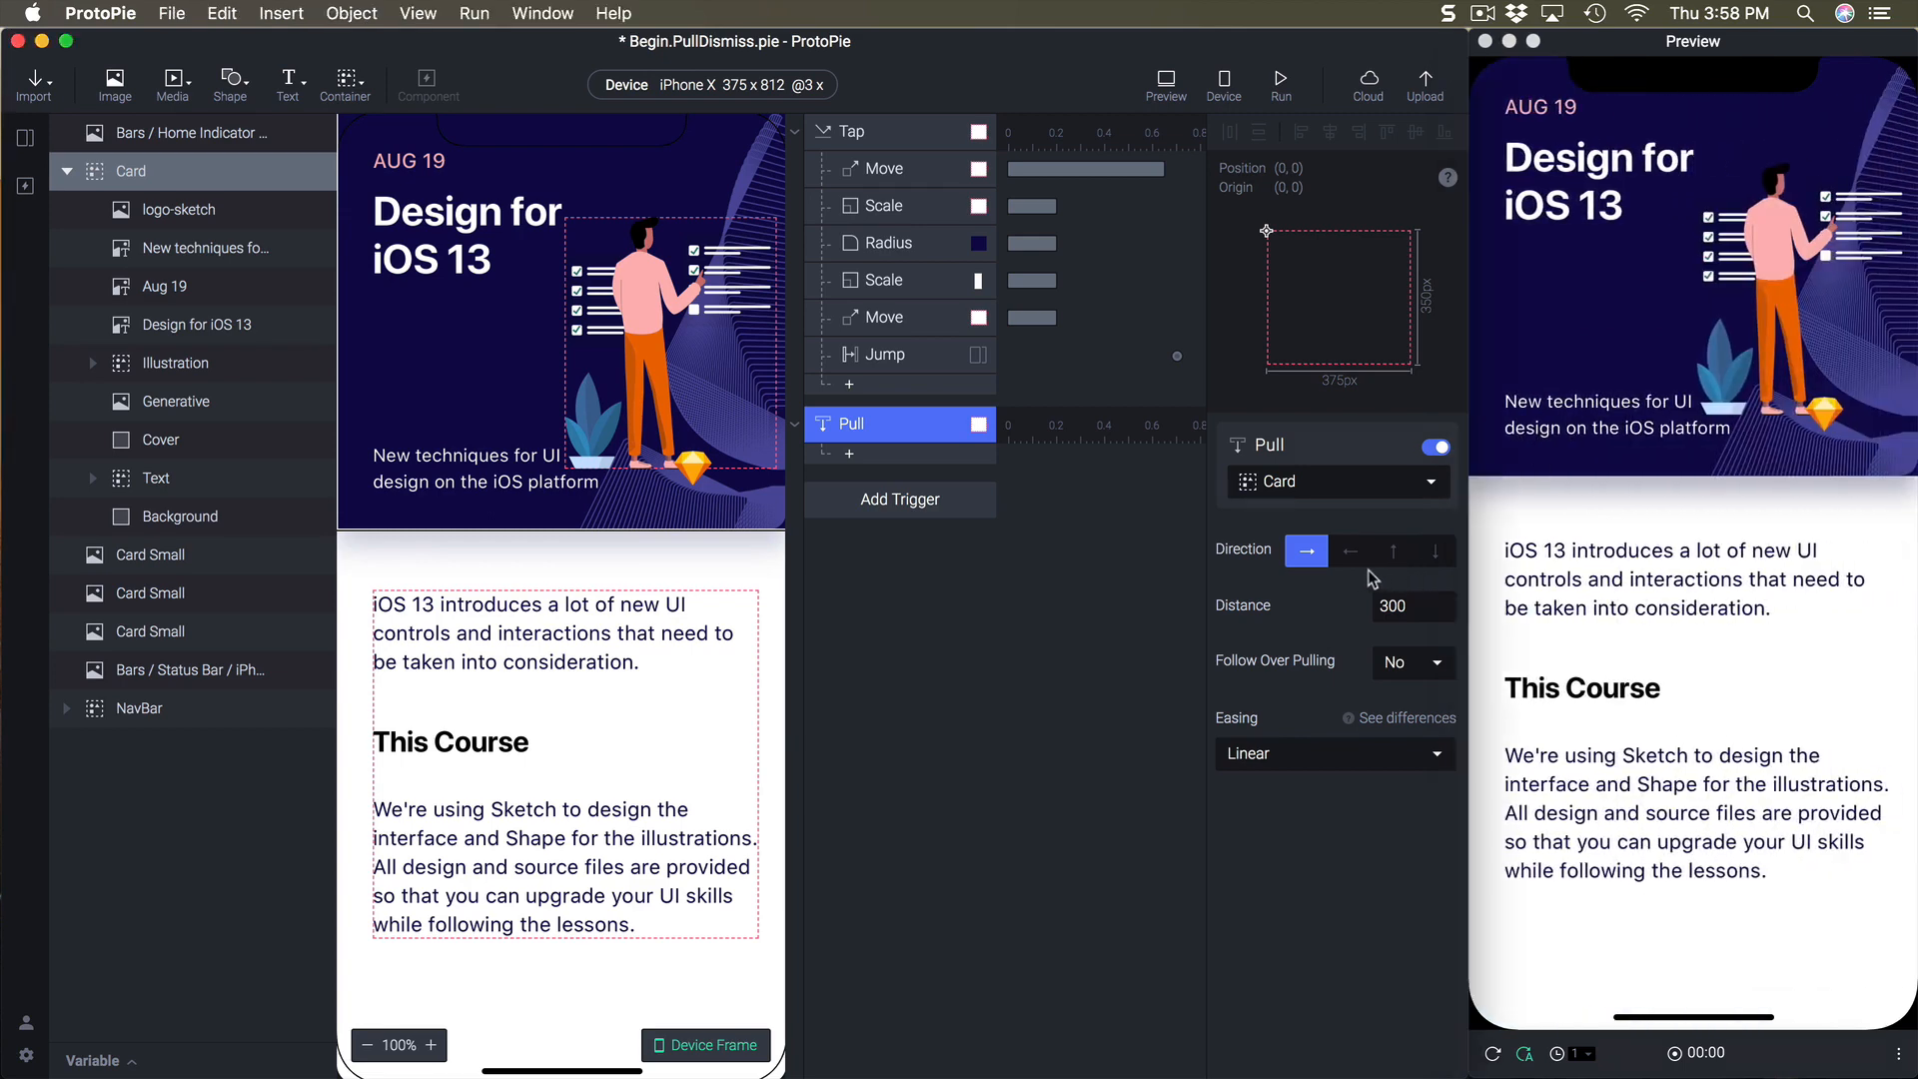
pyautogui.click(1349, 562)
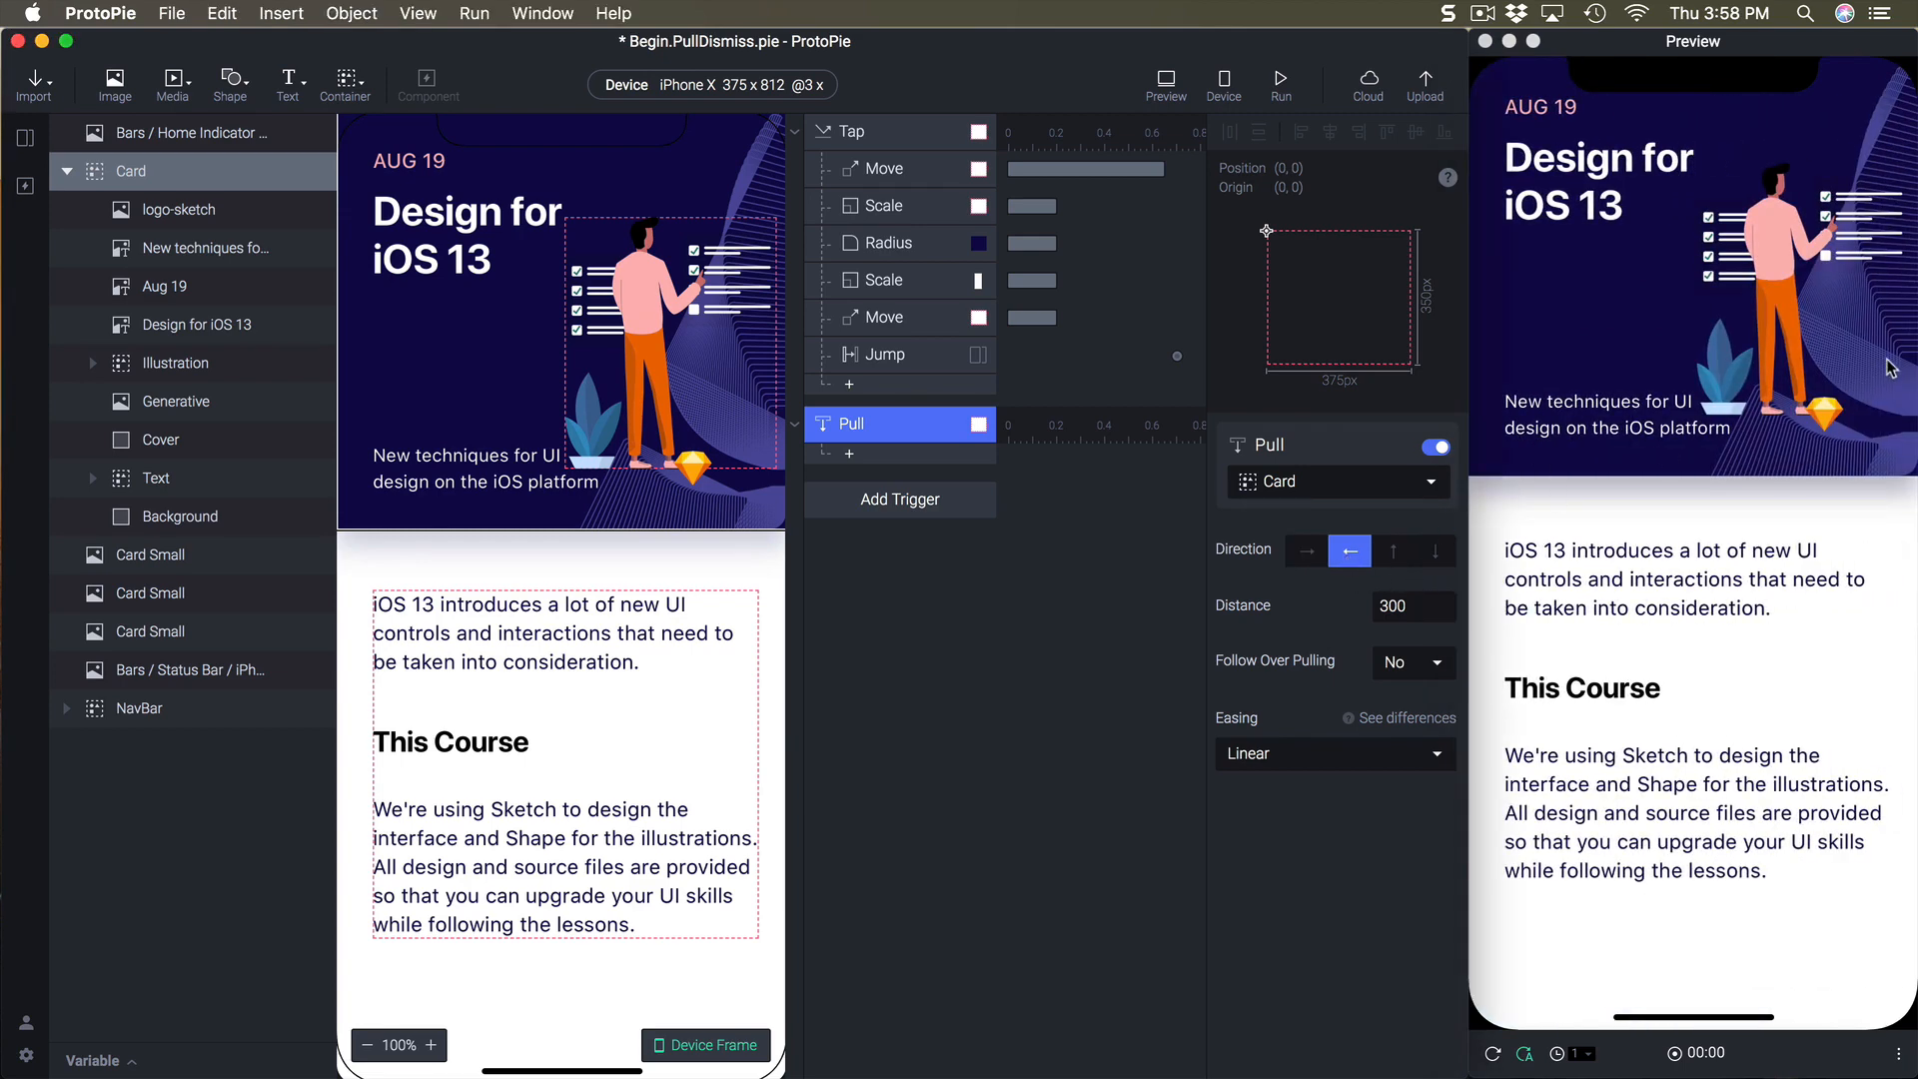
pyautogui.moveTo(1886, 368); pyautogui.dragTo(1660, 367)
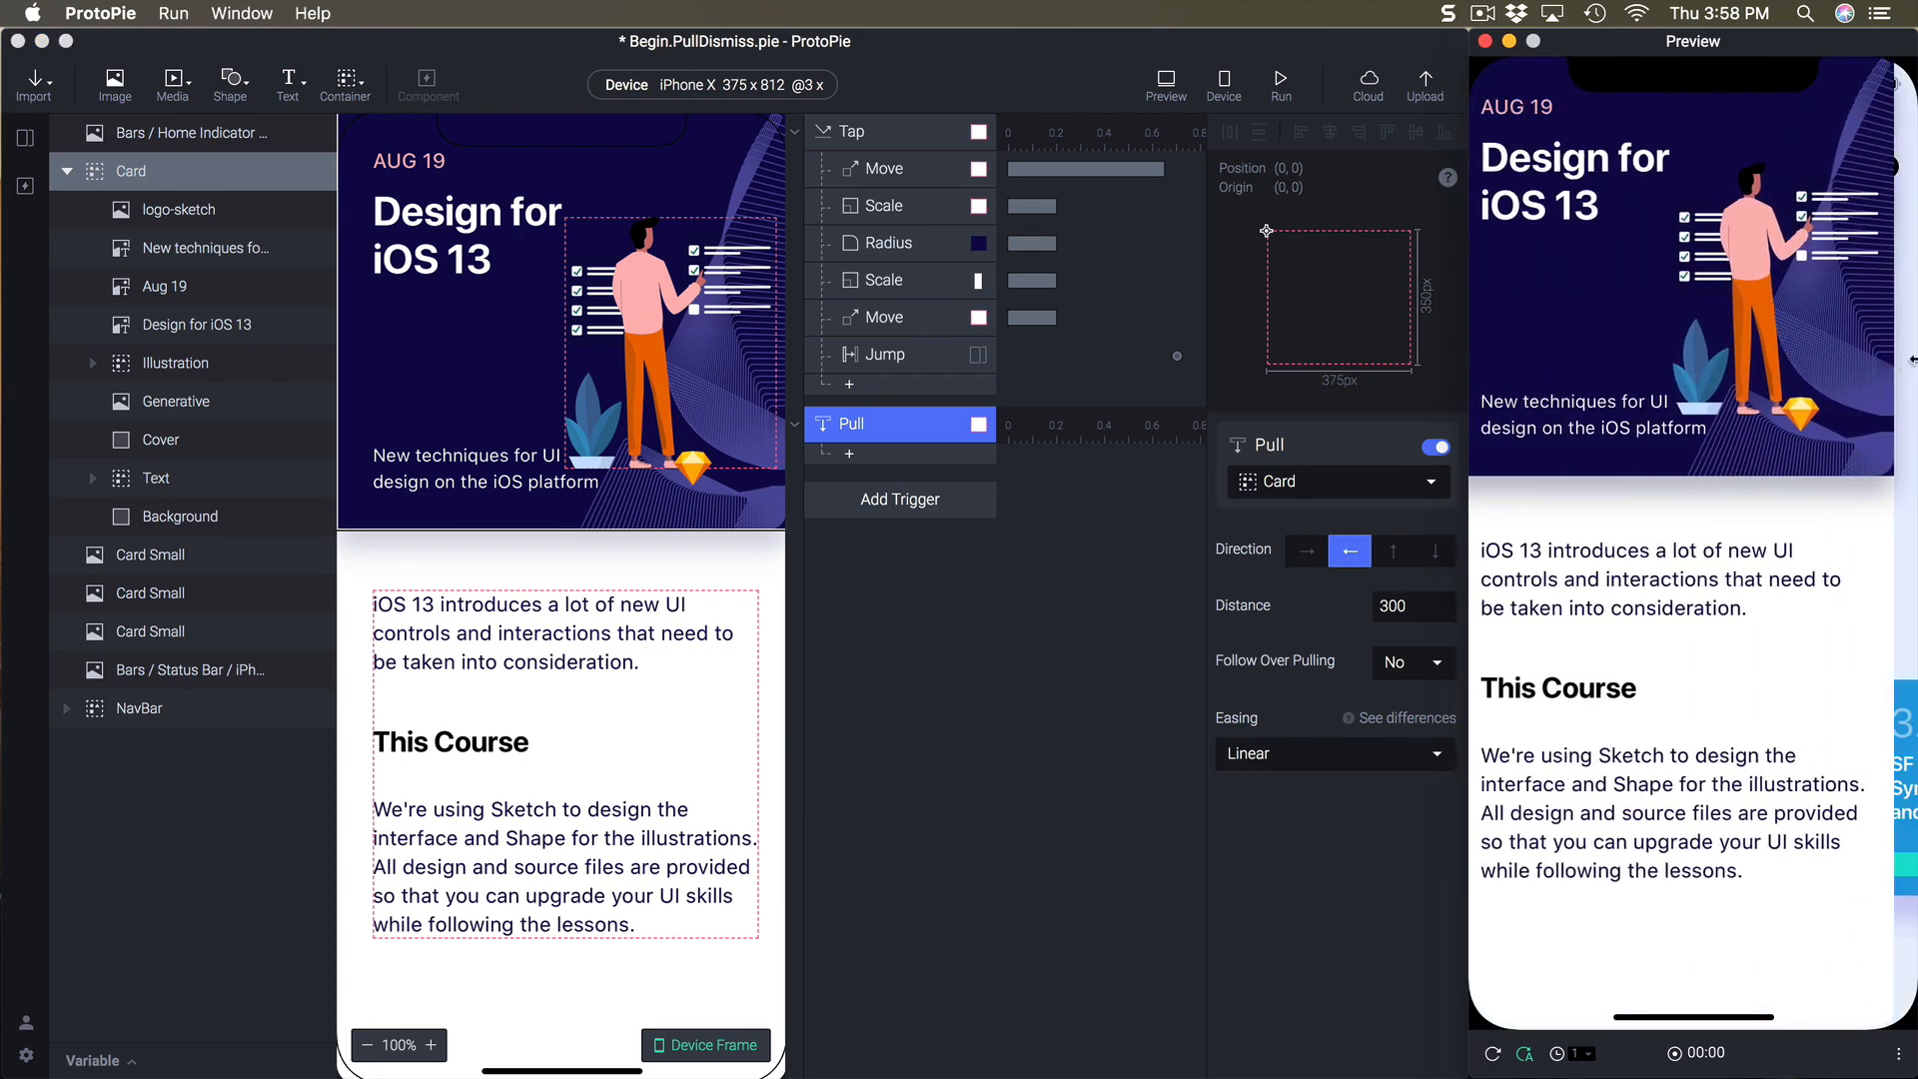
pyautogui.click(1393, 563)
pyautogui.moveTo(1649, 739); pyautogui.dragTo(1618, 507)
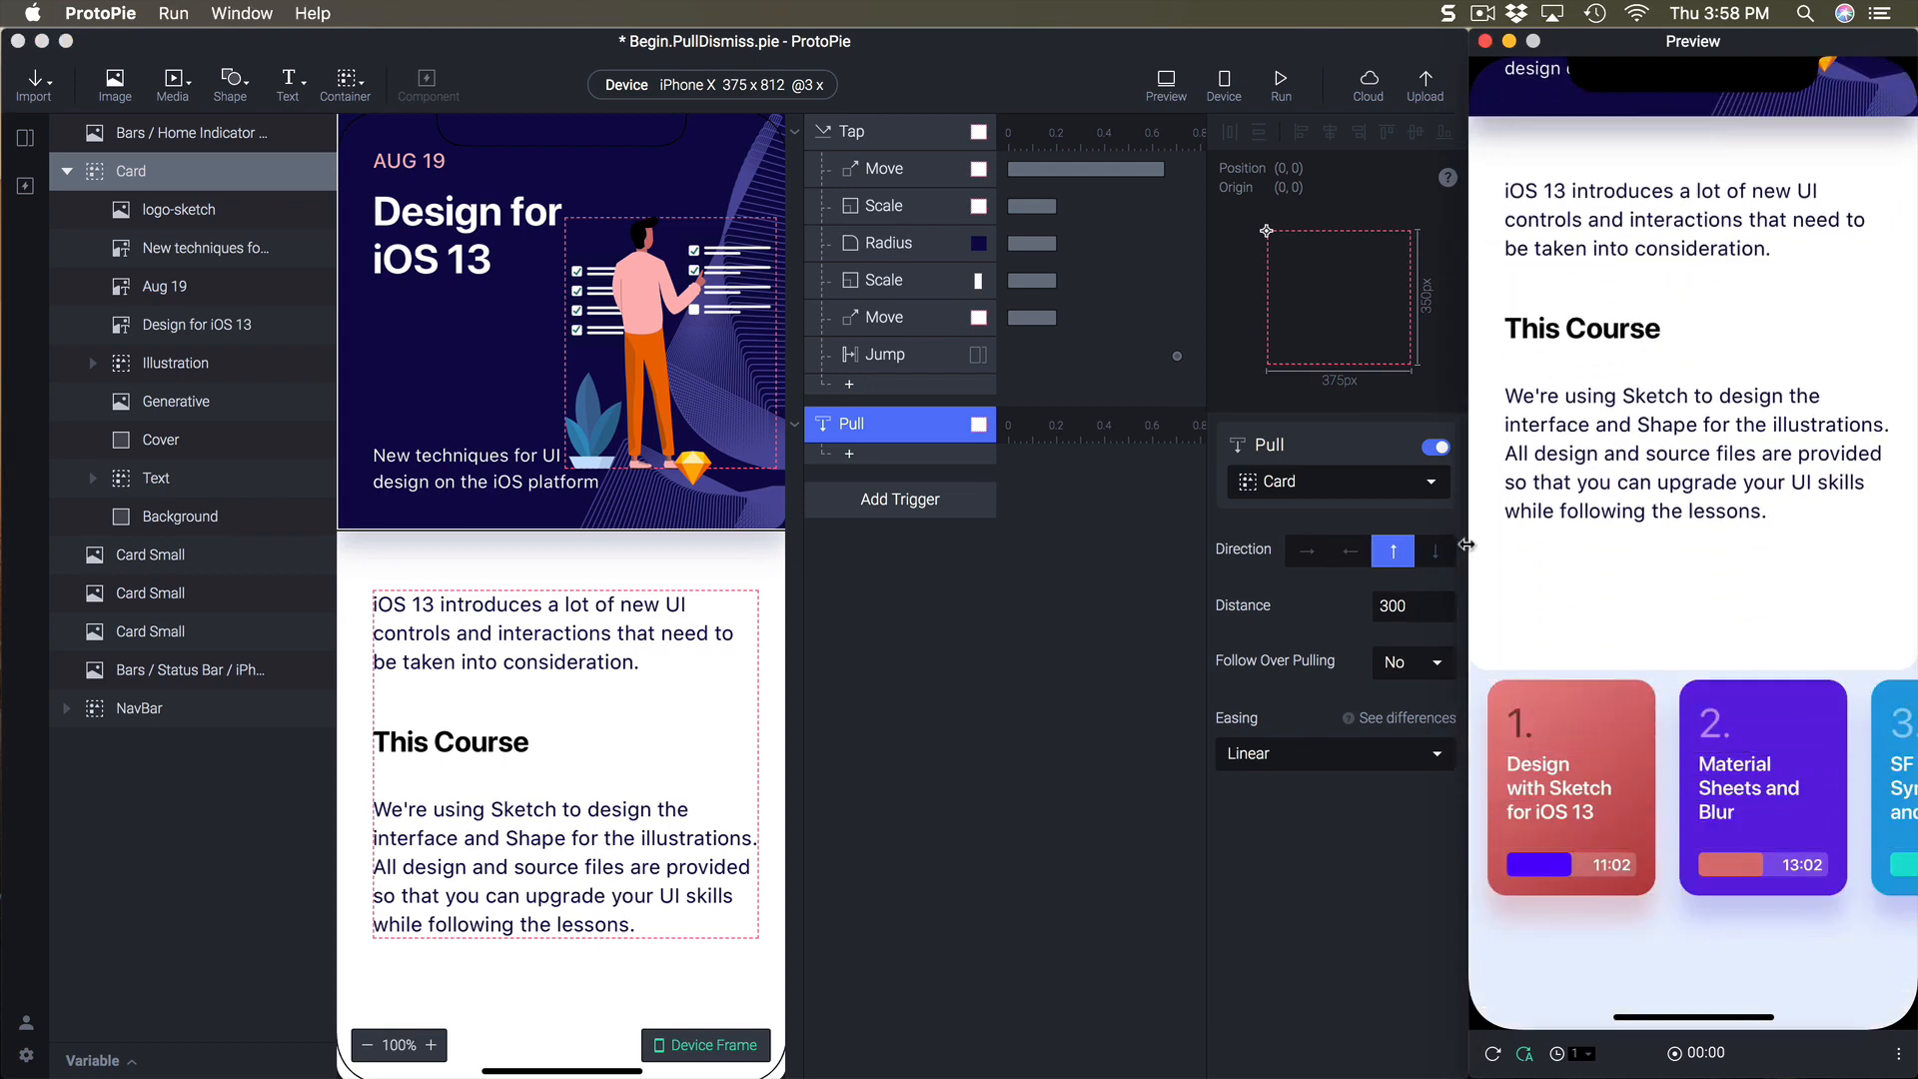
# - Set the Pull trigger's direction to down and test pulling the card in the preview
pyautogui.click(1435, 557)
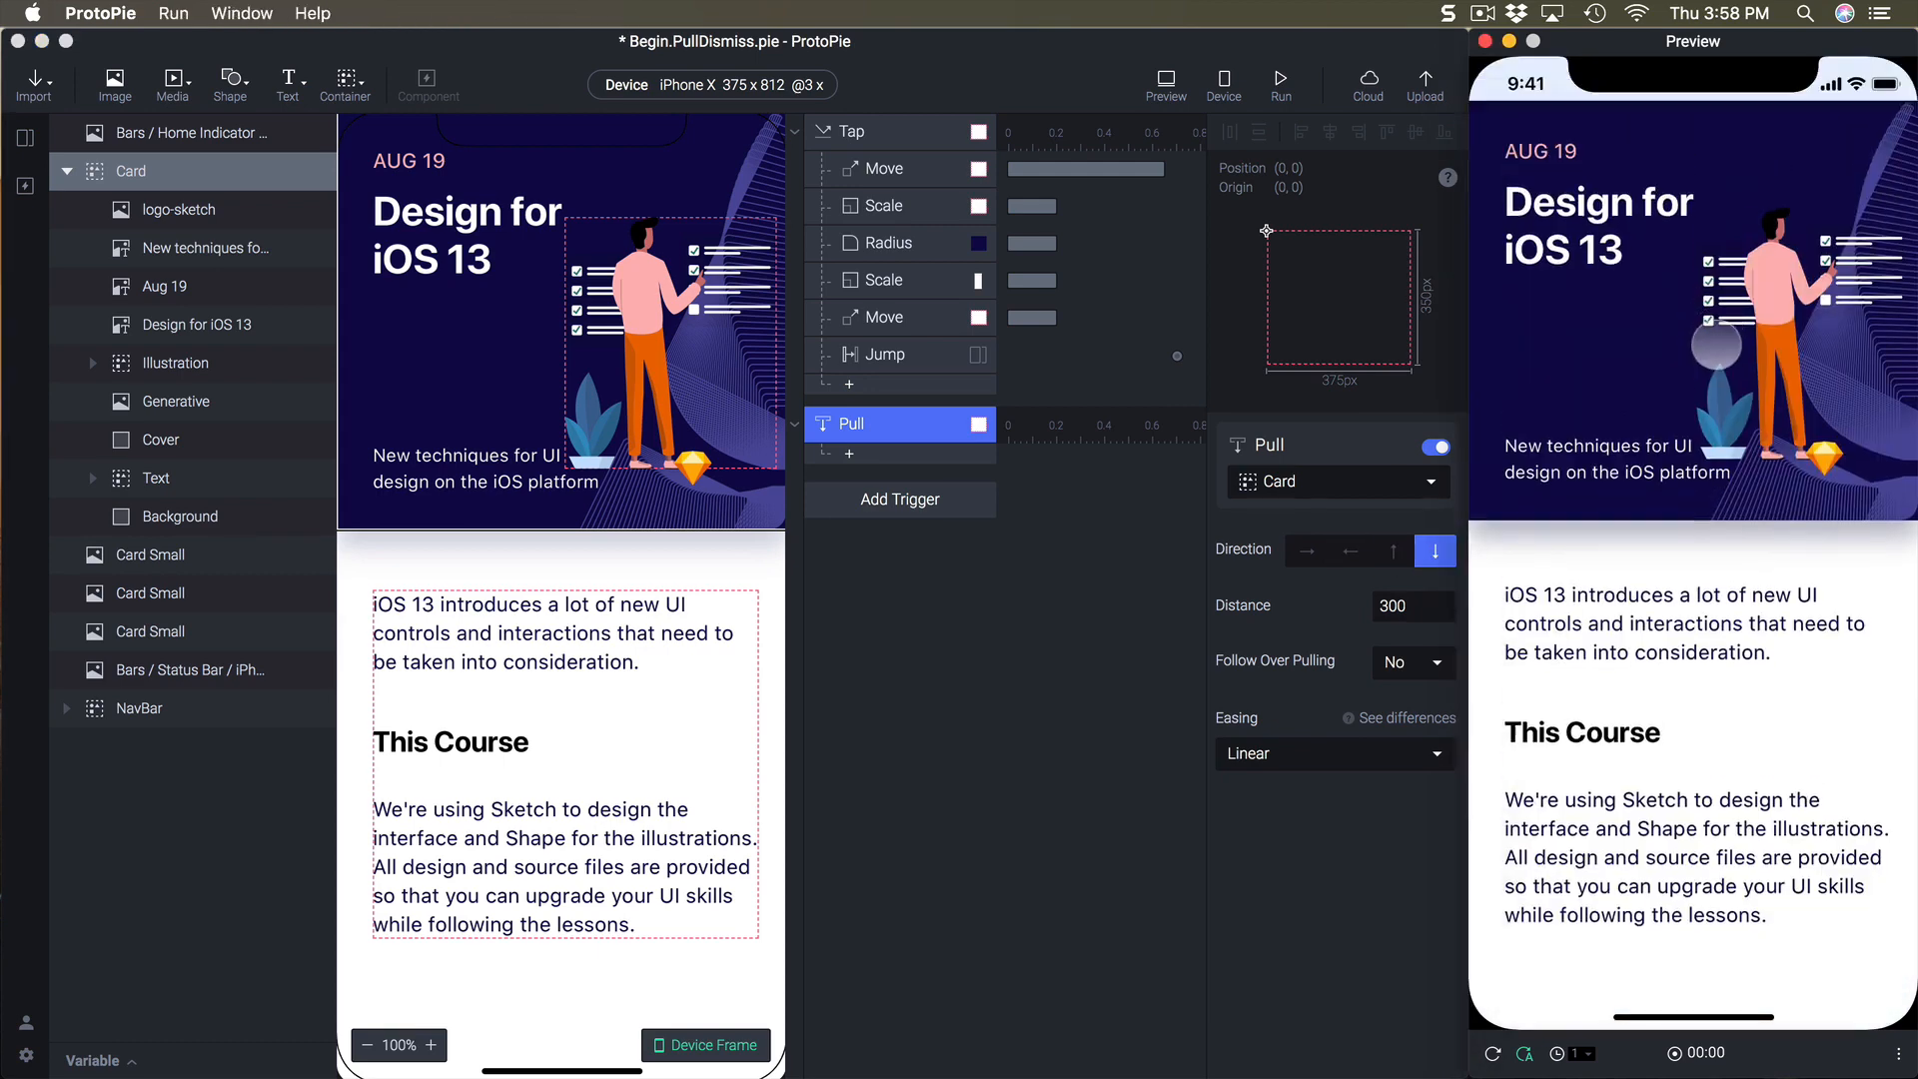
pyautogui.moveTo(1738, 227); pyautogui.dragTo(1688, 615)
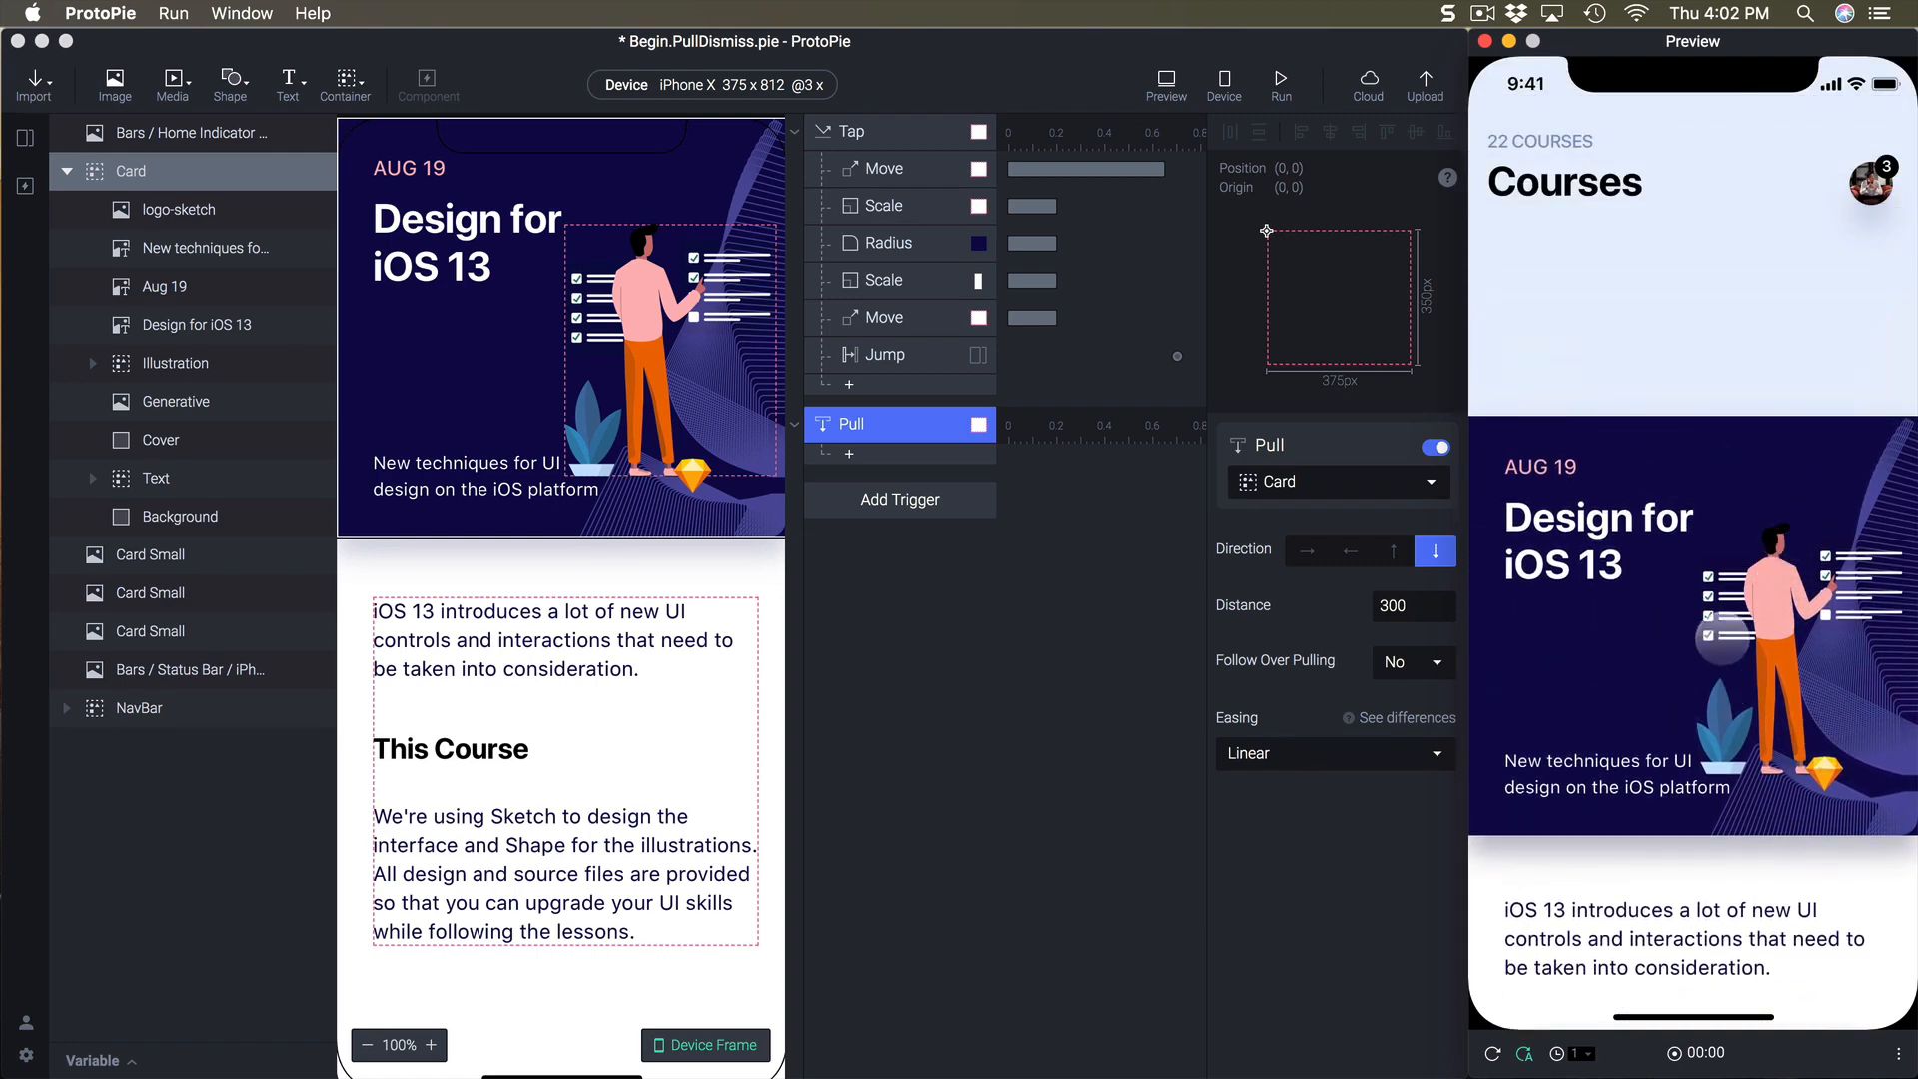
pyautogui.click(904, 462)
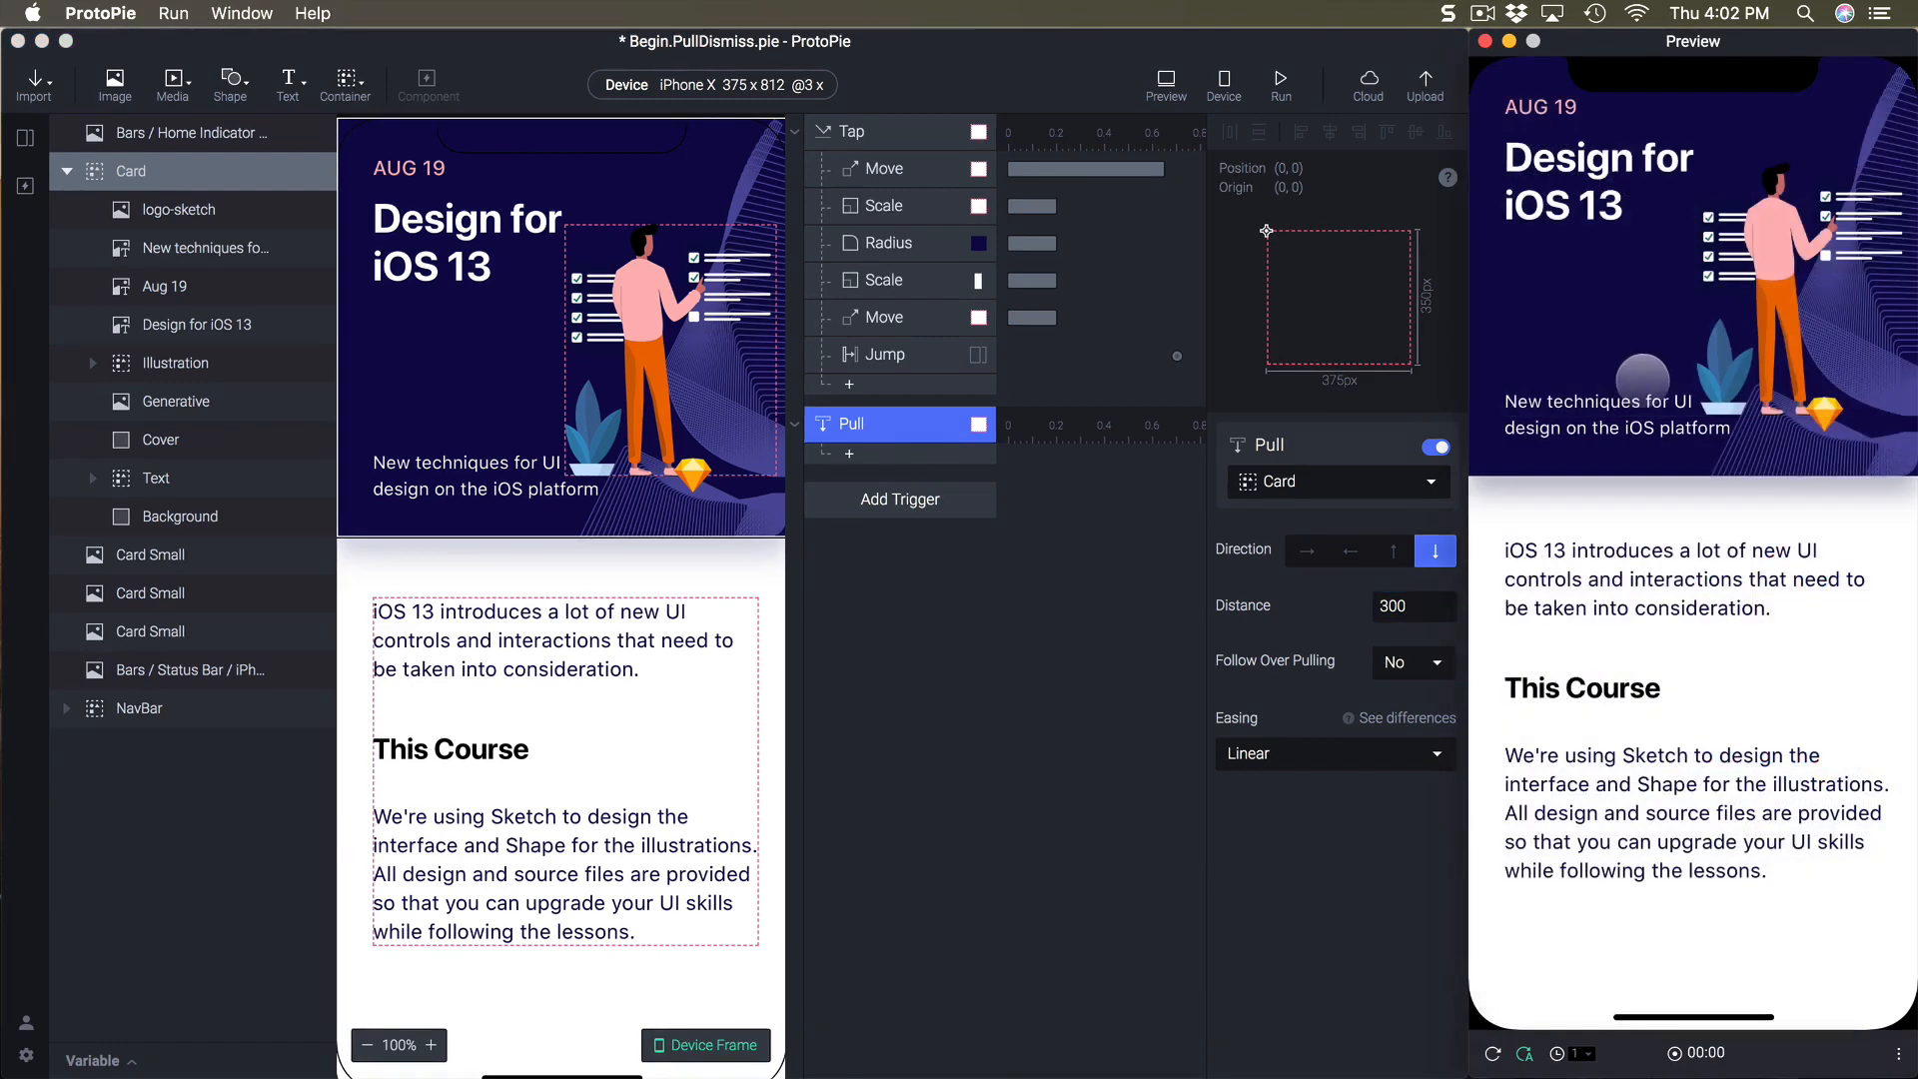
pyautogui.click(1021, 606)
# - Add a Touch Down trigger on the Card with a Scale response that scales it by factor to 90%
pyautogui.click(916, 509)
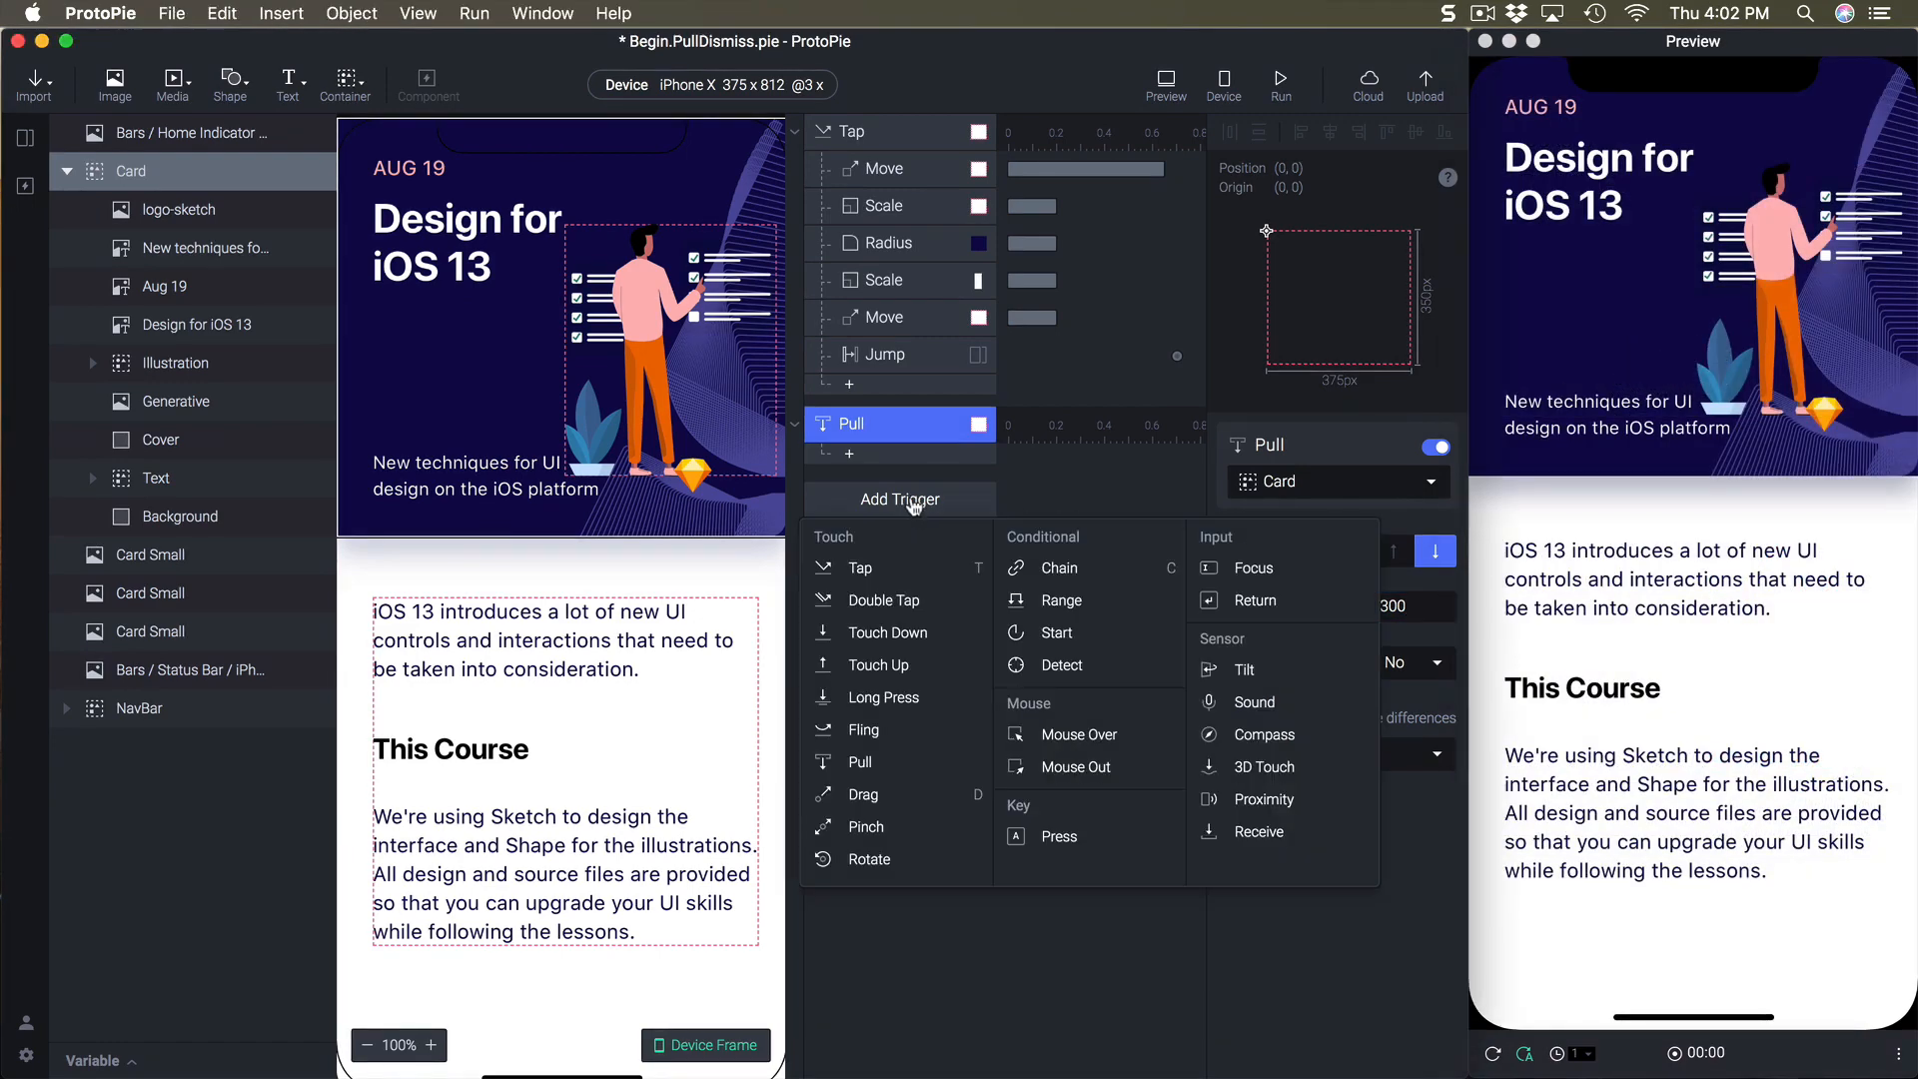
pyautogui.click(902, 633)
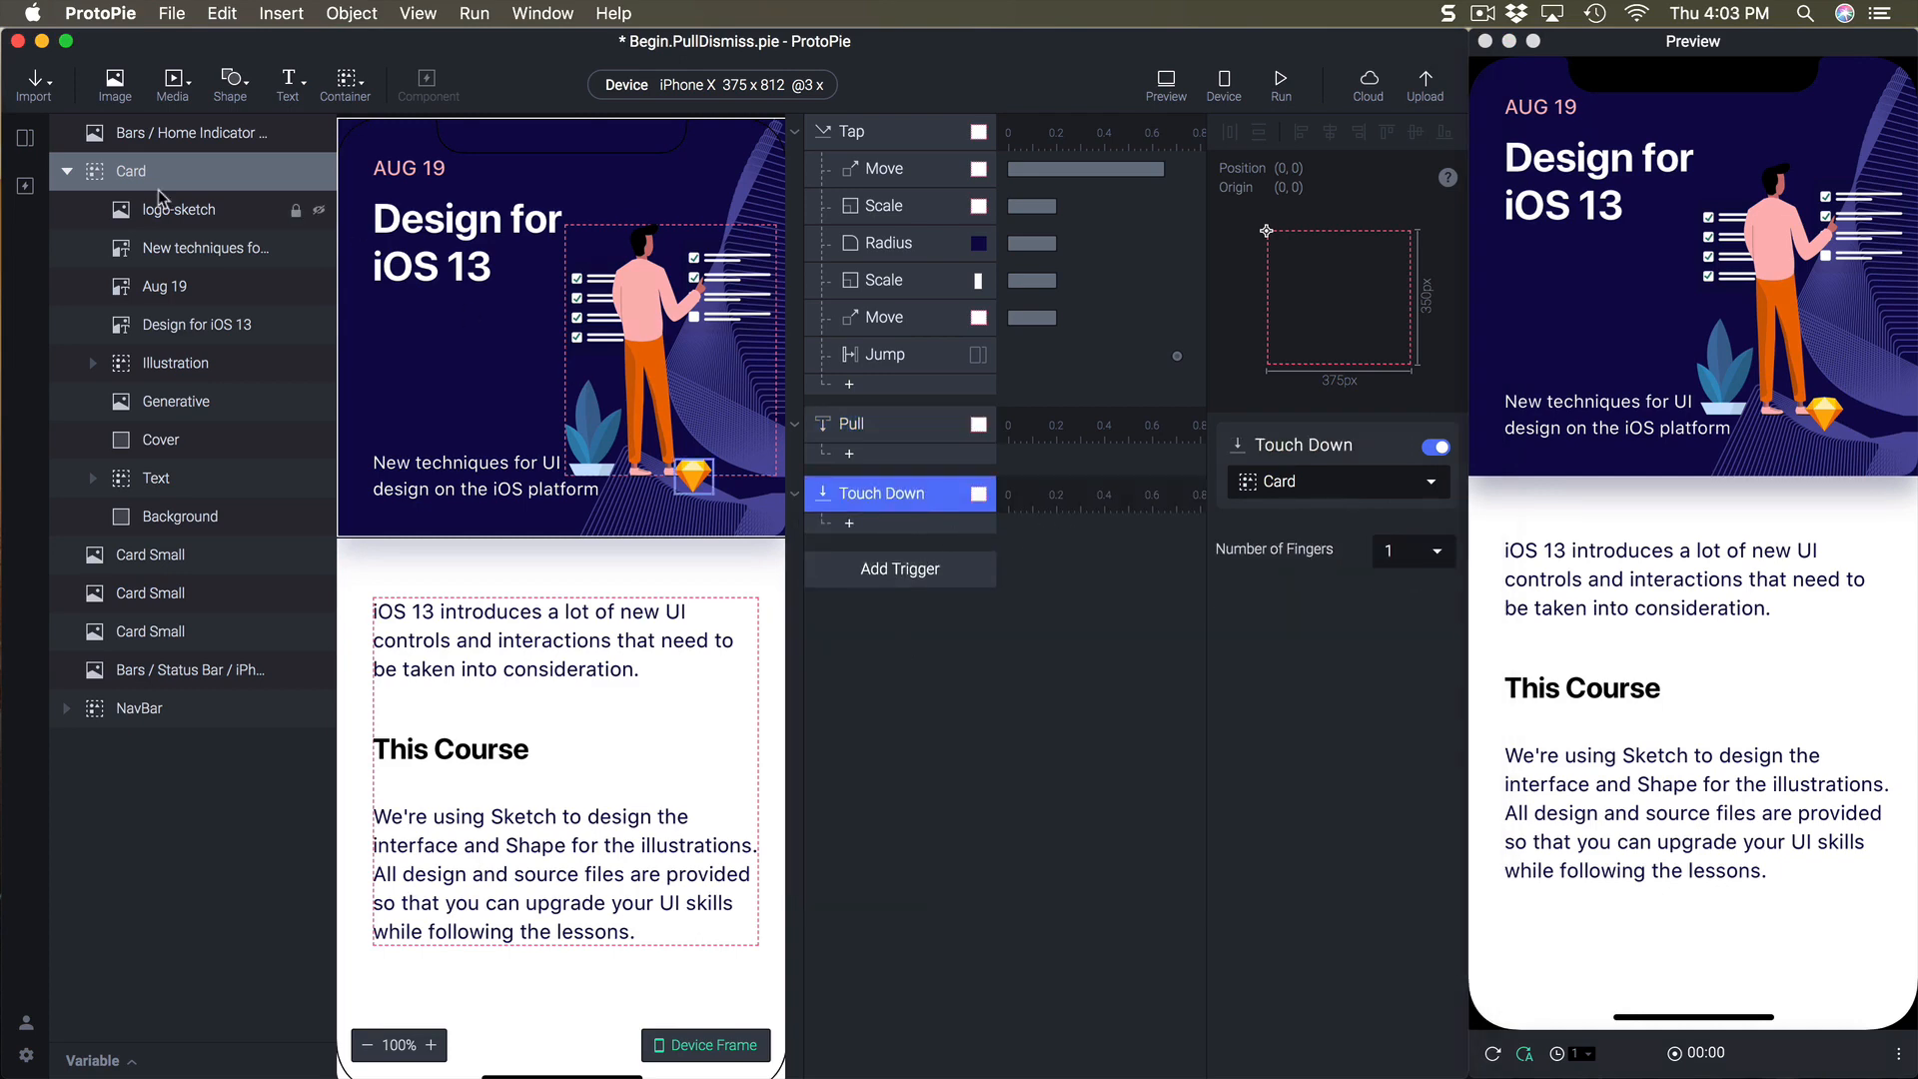
pyautogui.click(902, 527)
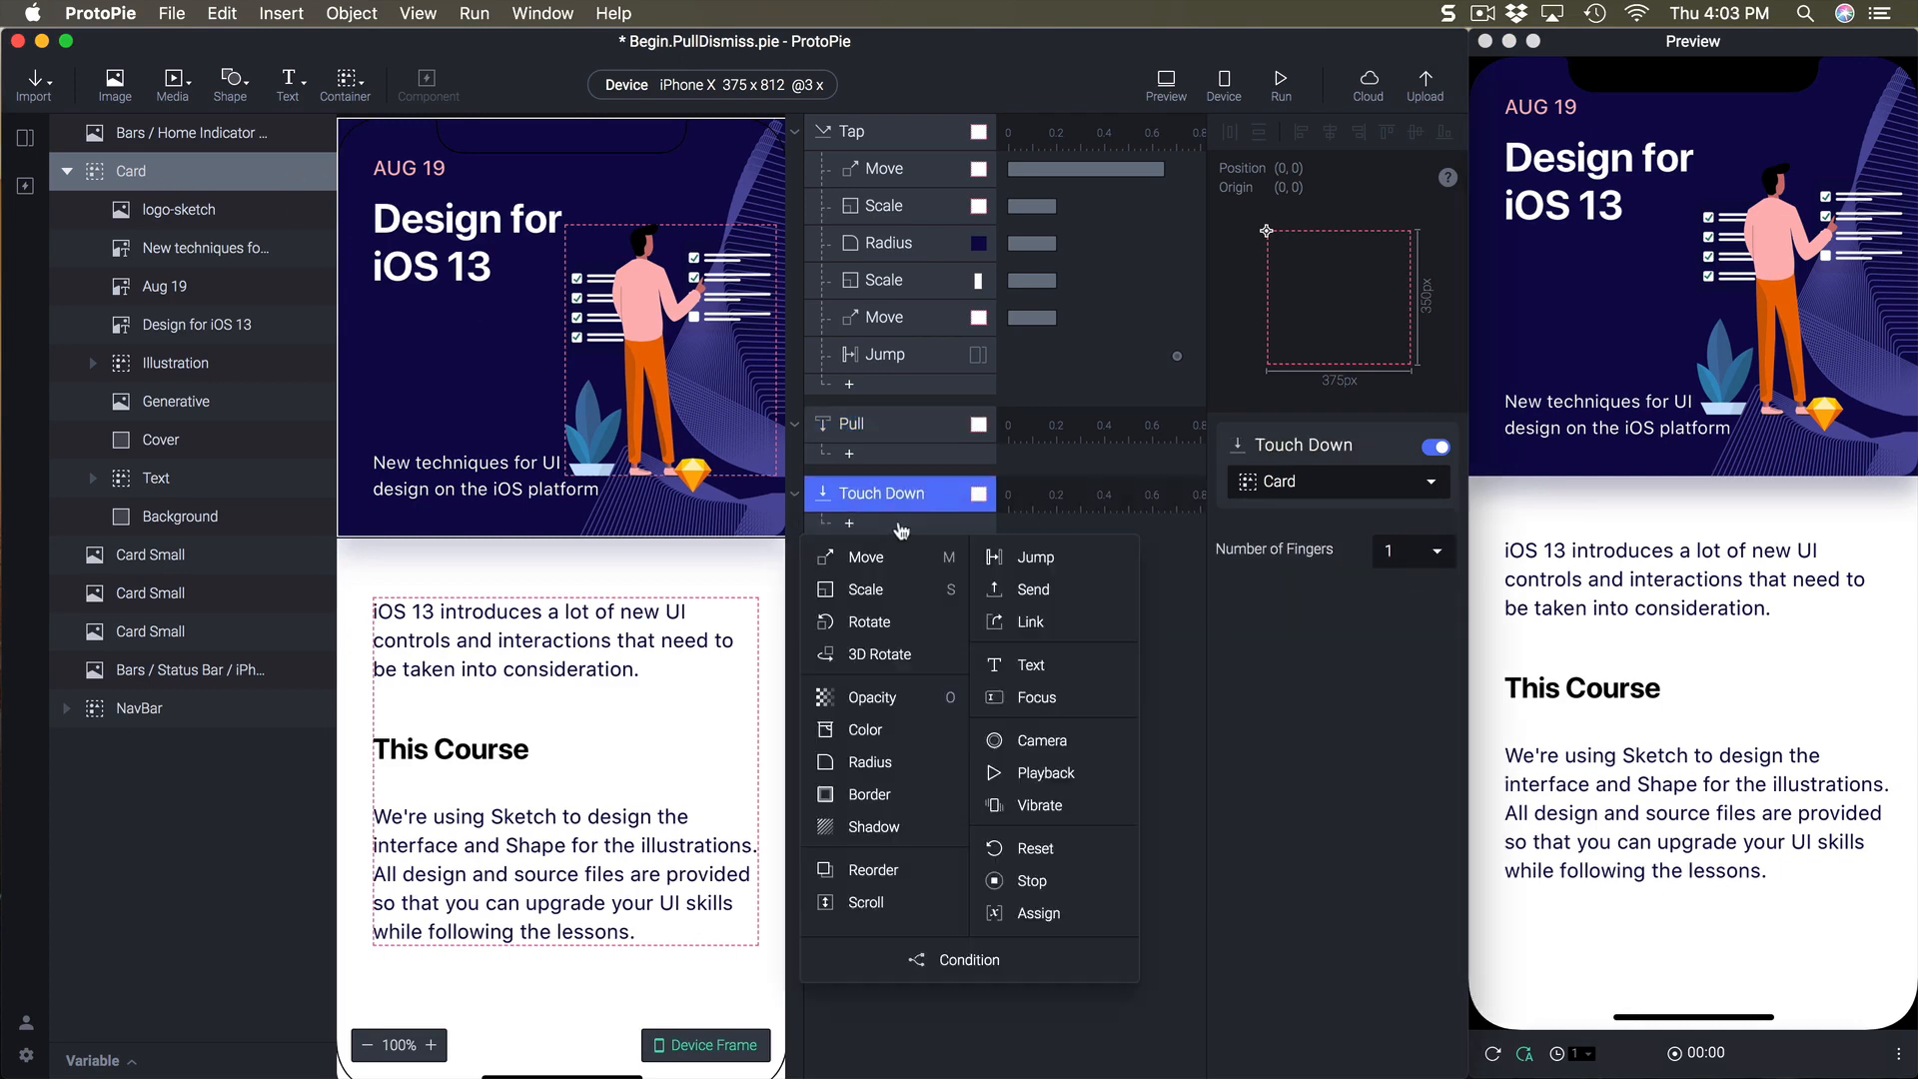
pyautogui.click(906, 596)
pyautogui.click(1414, 552)
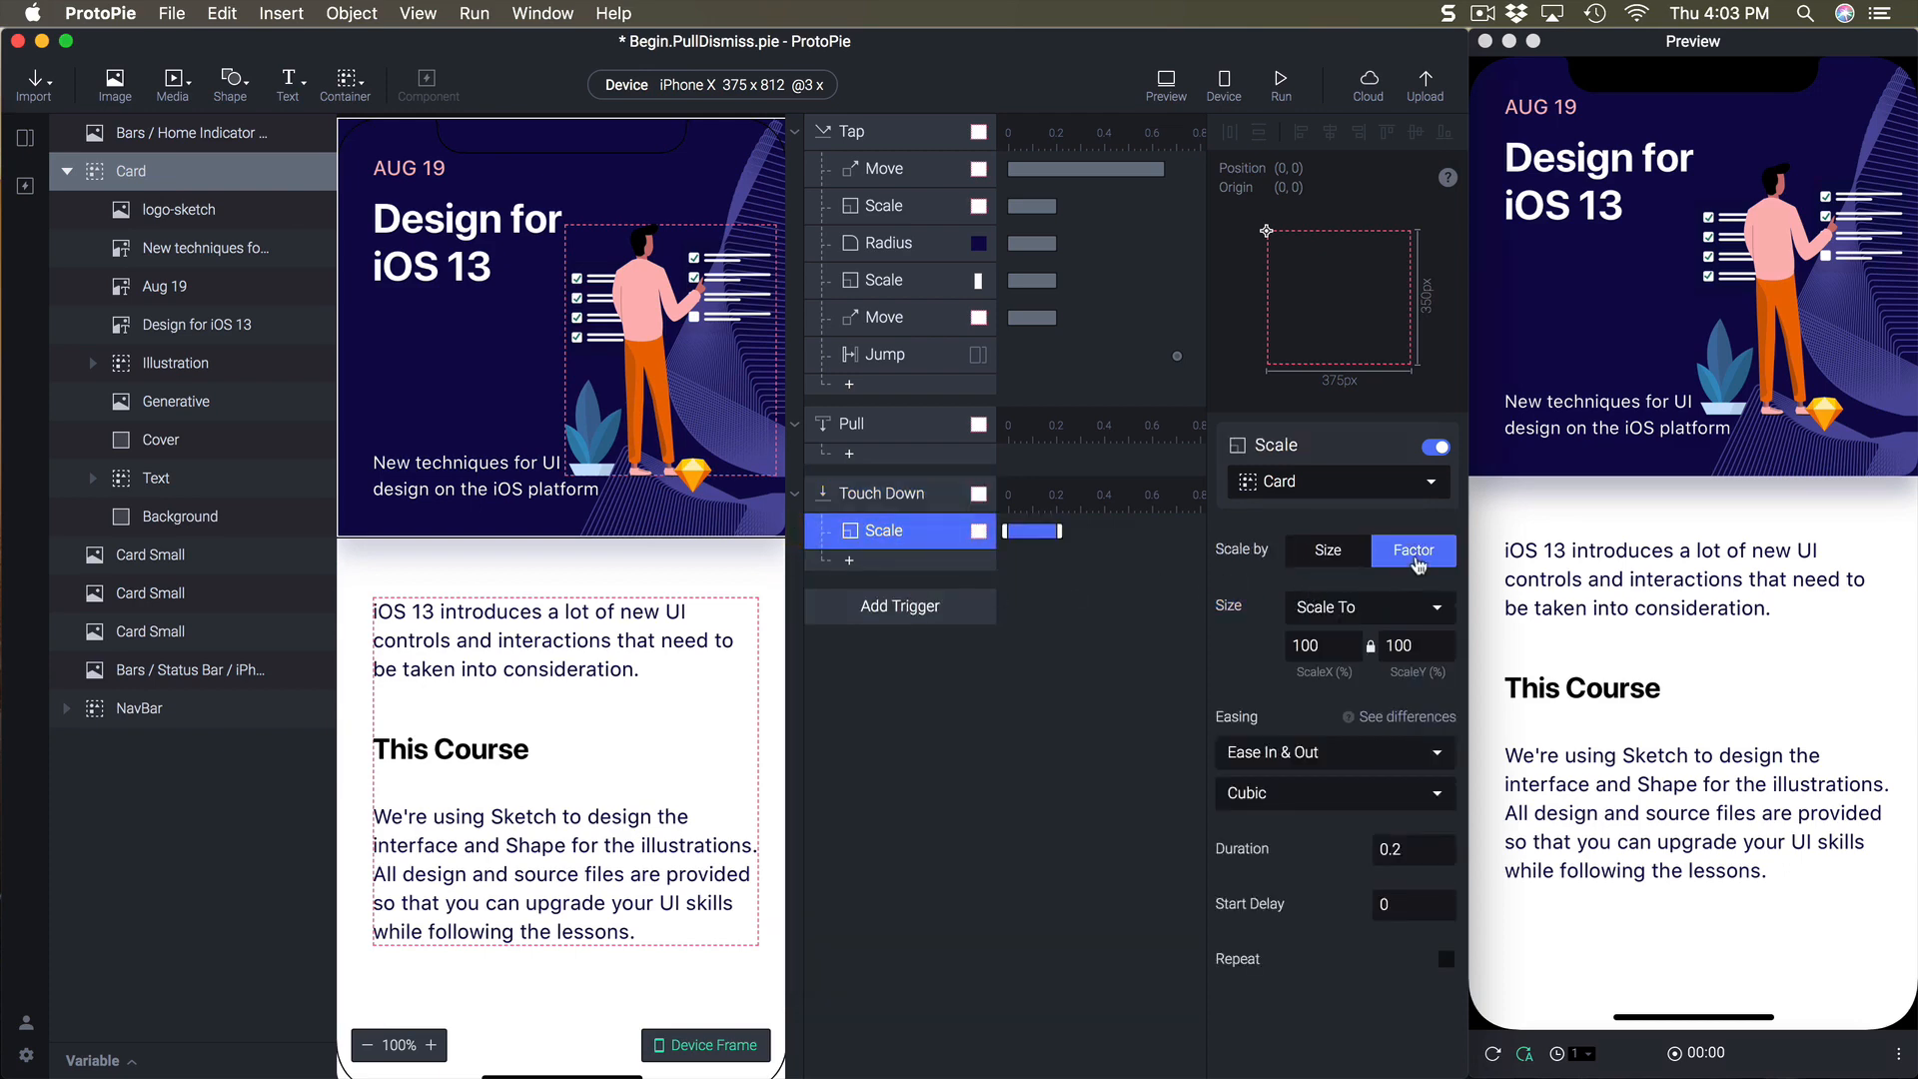
pyautogui.click(1324, 647)
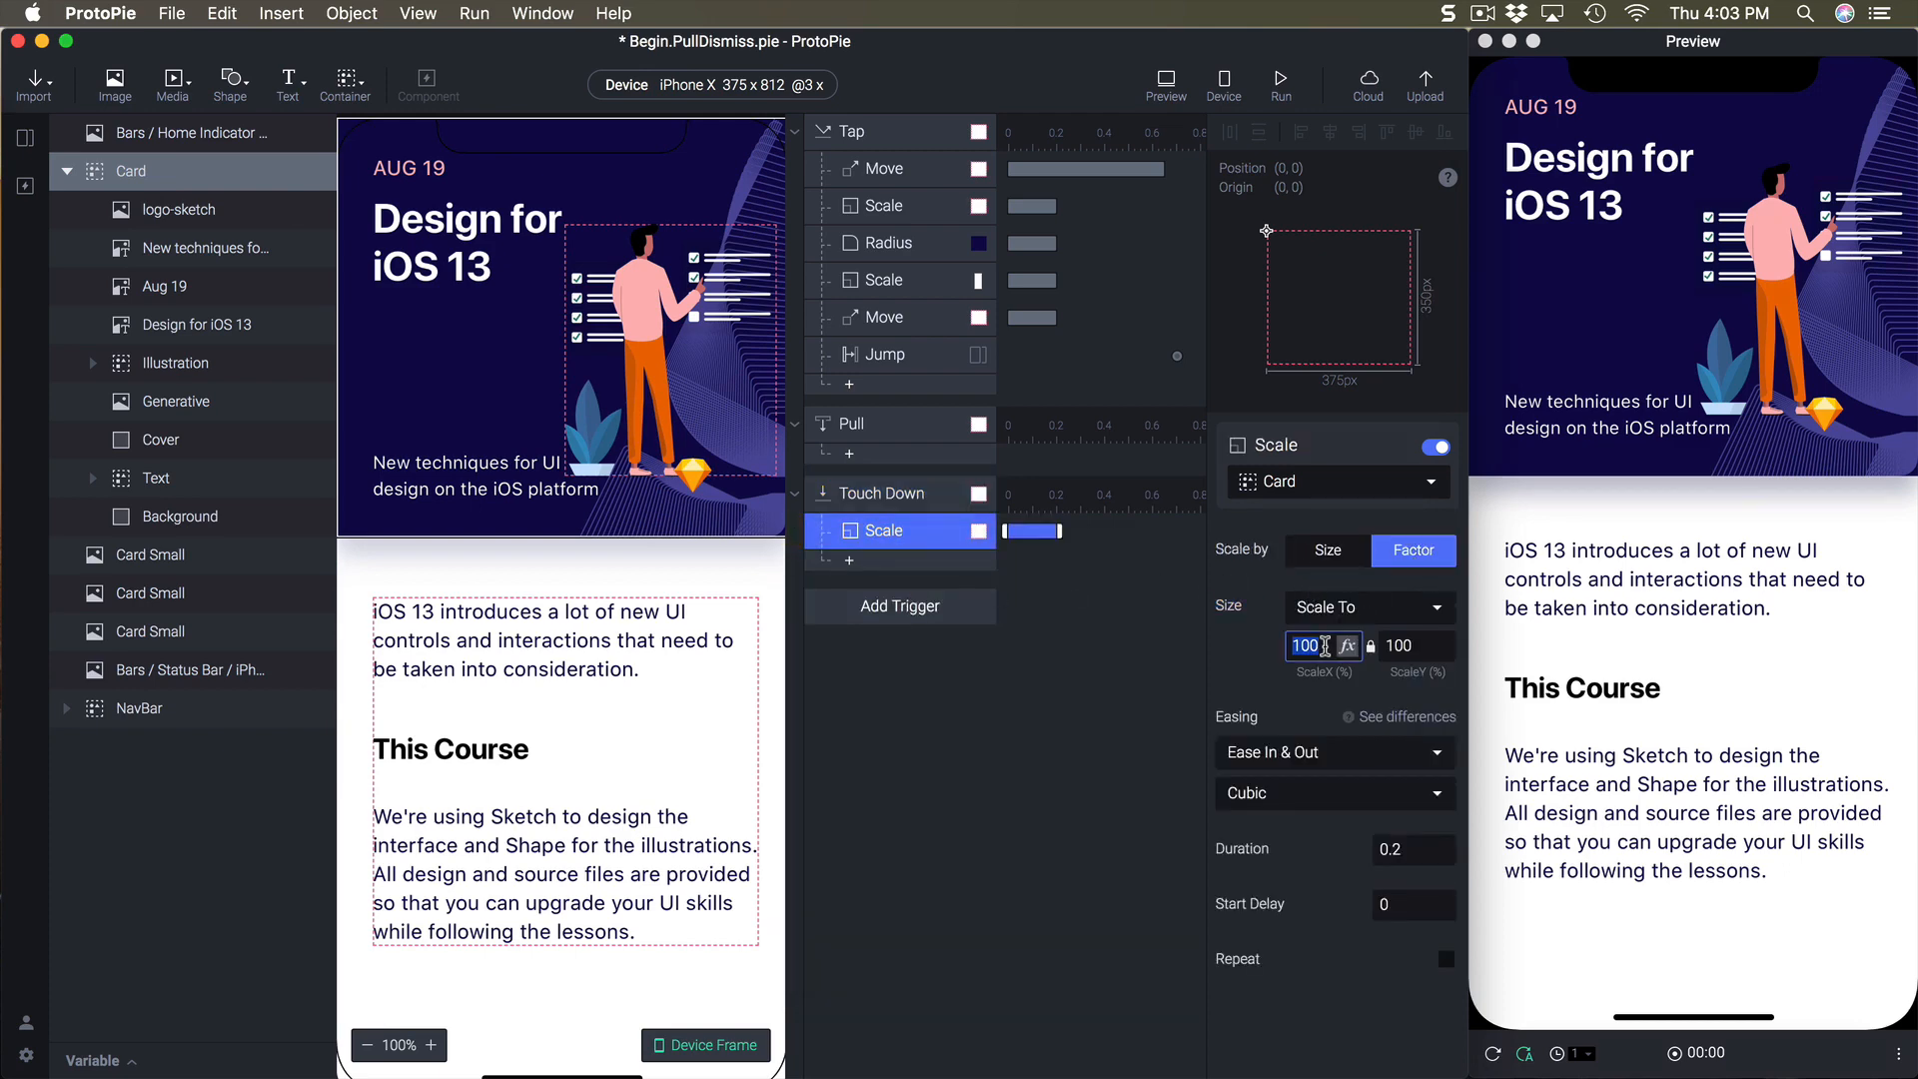
pyautogui.write('90')
pyautogui.press('Return')
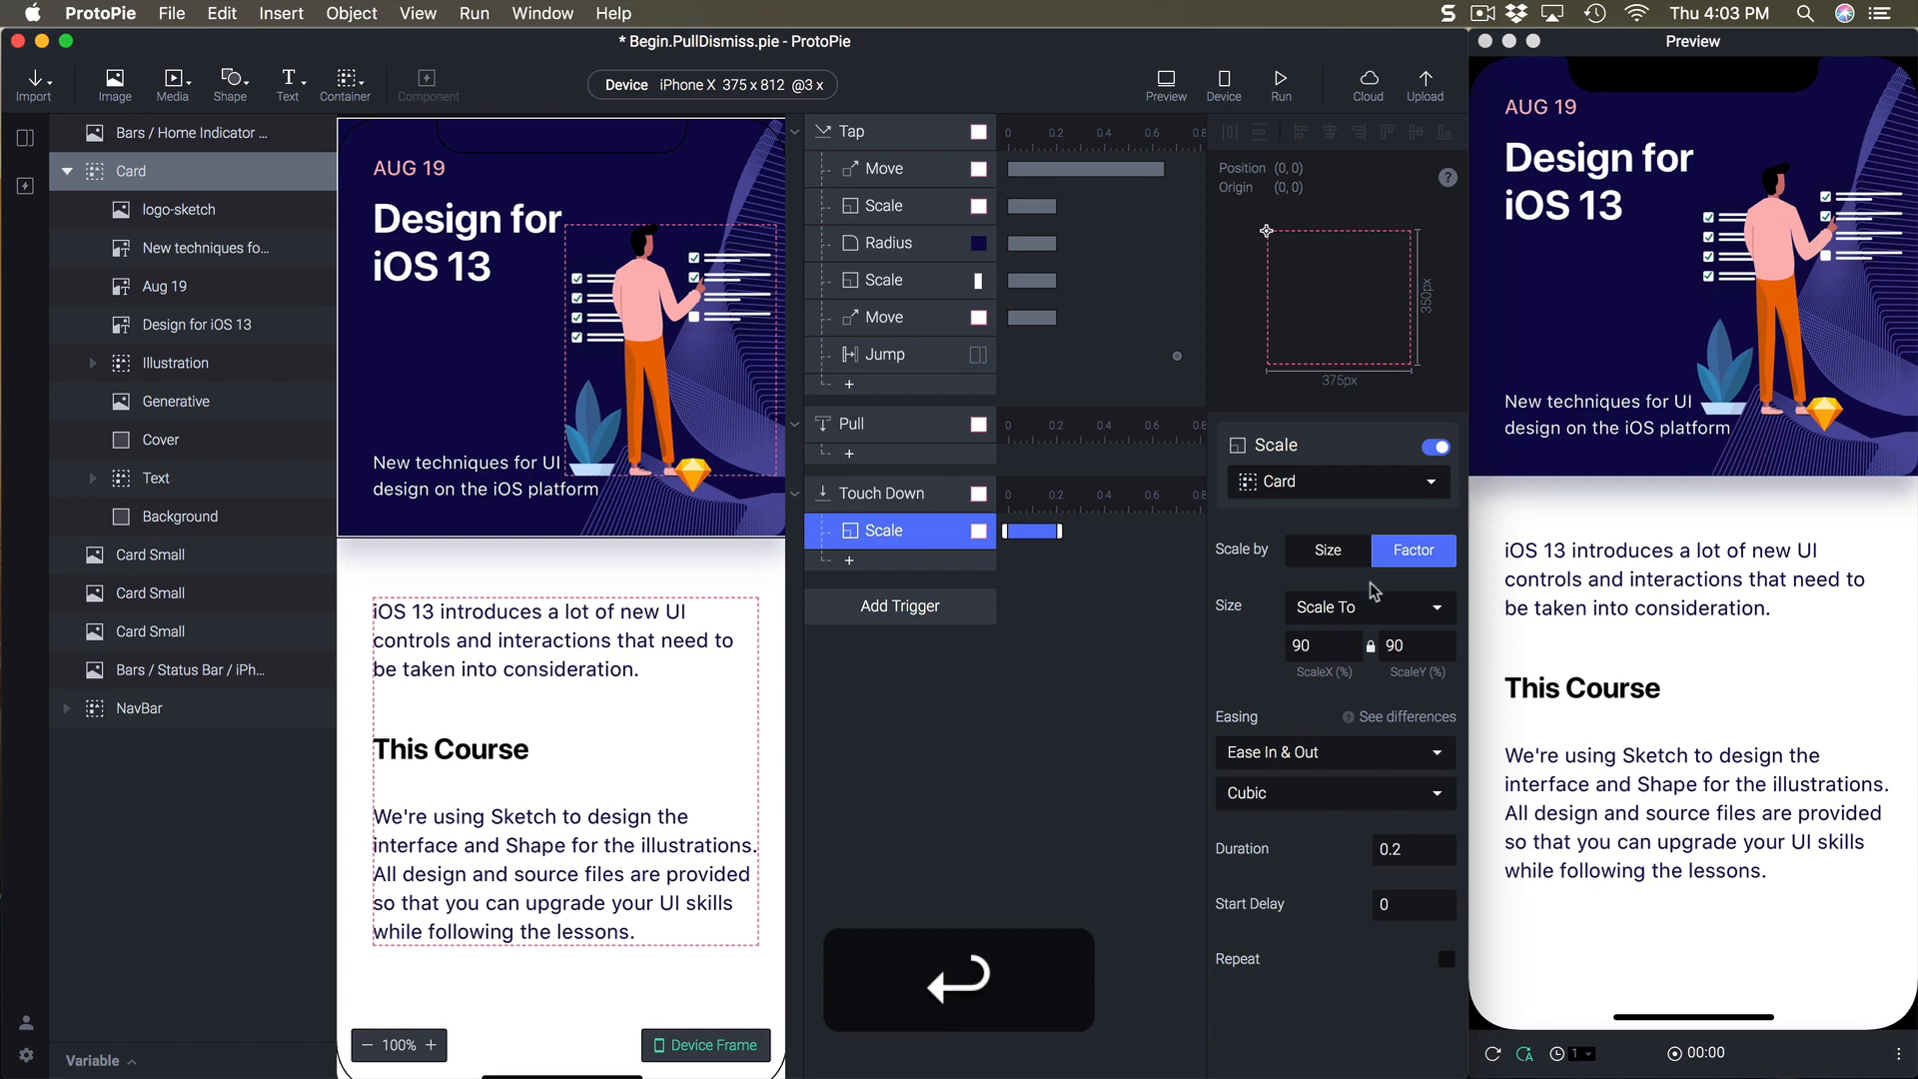
# - Test the card's touch-down scaling and downward pull in the preview
pyautogui.click(1657, 258)
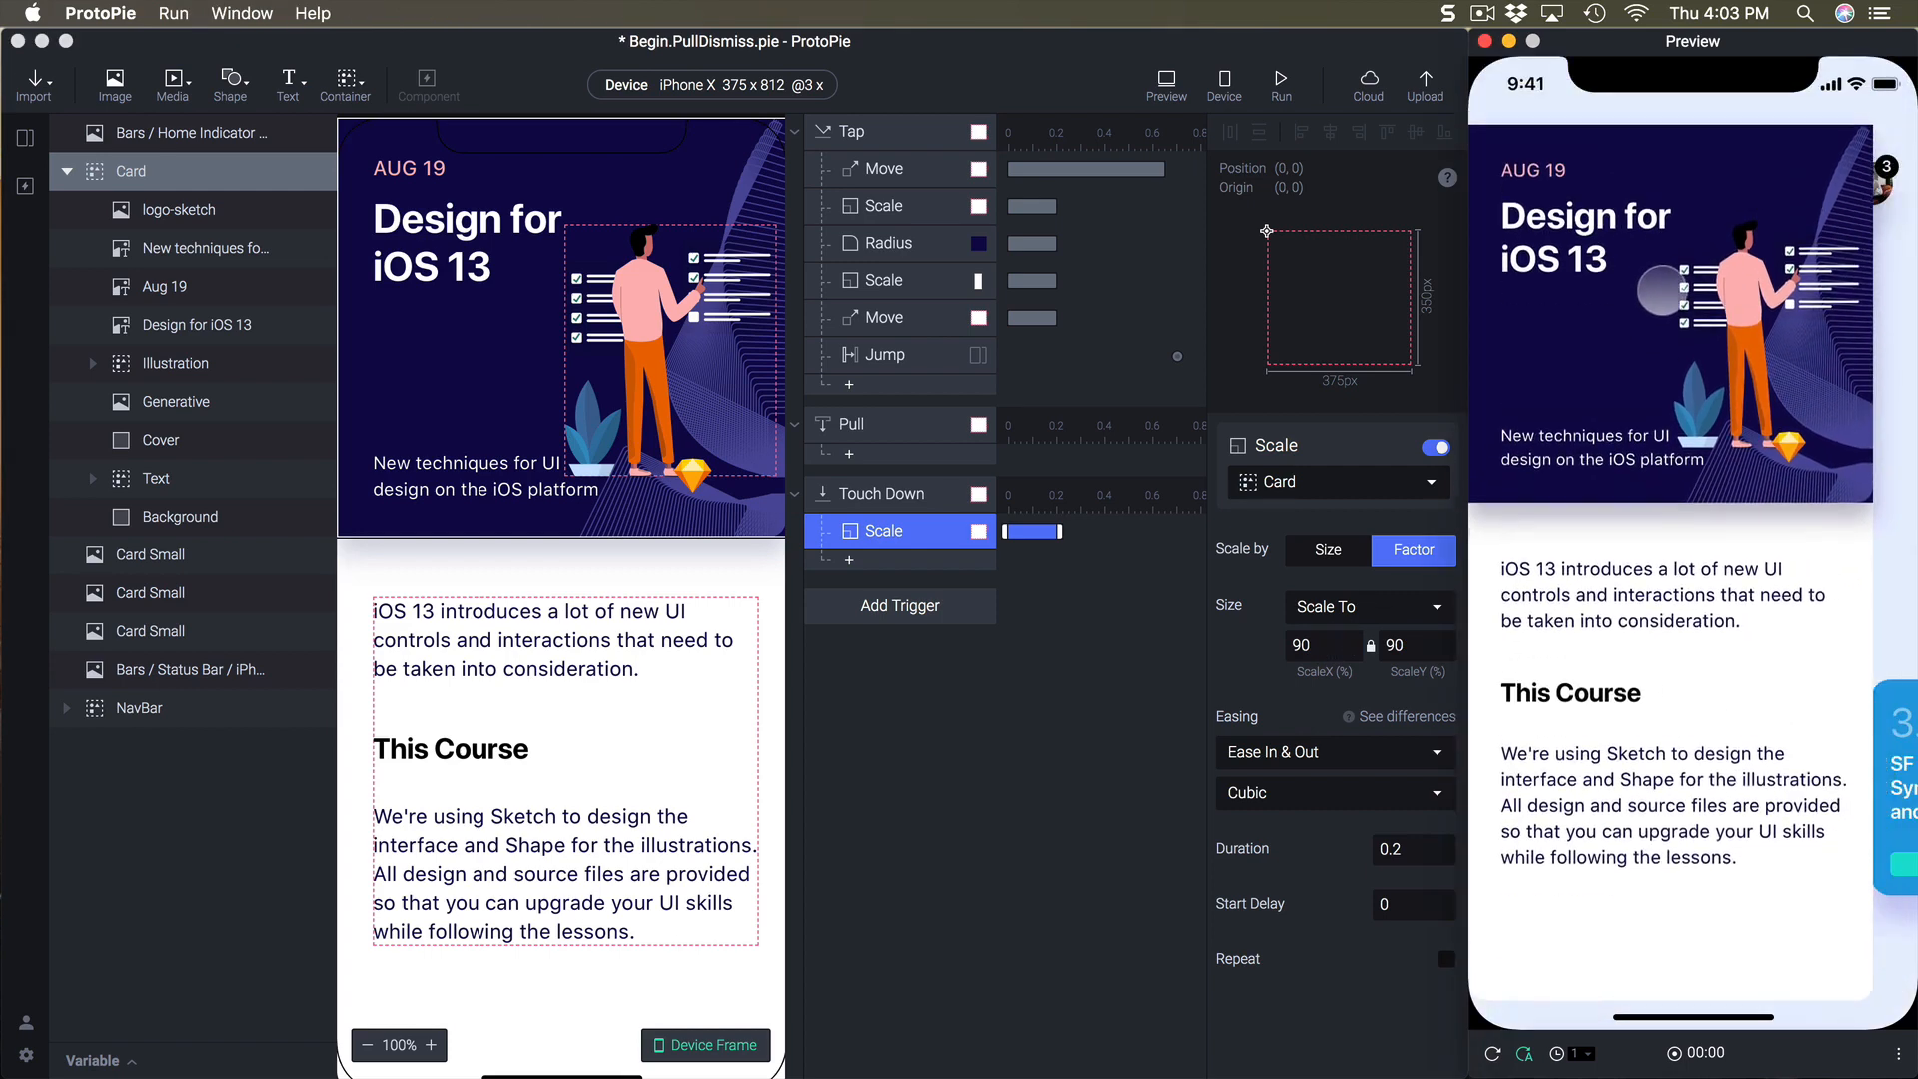
pyautogui.moveTo(1662, 290)
pyautogui.mouseDown()
pyautogui.moveTo(1666, 311)
pyautogui.moveTo(1675, 287)
pyautogui.mouseUp()
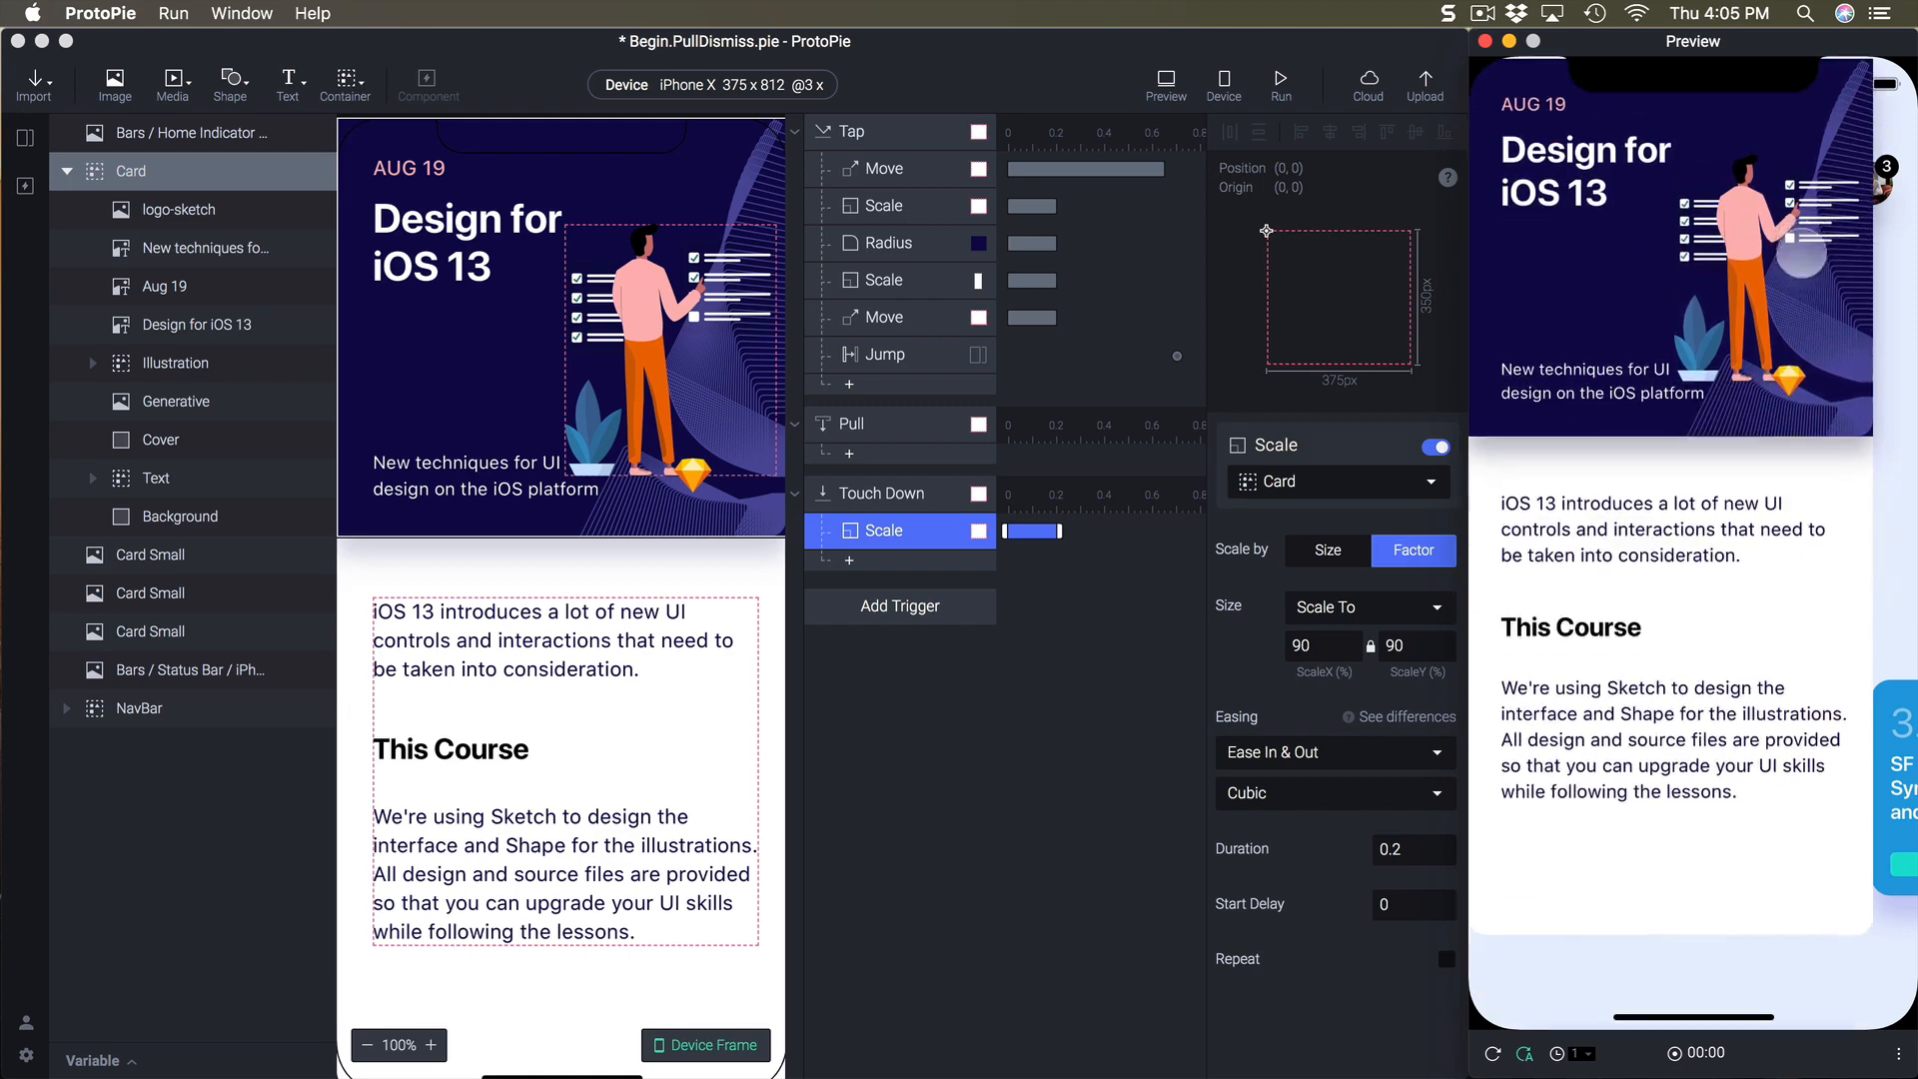
pyautogui.moveTo(1802, 253); pyautogui.dragTo(1786, 396)
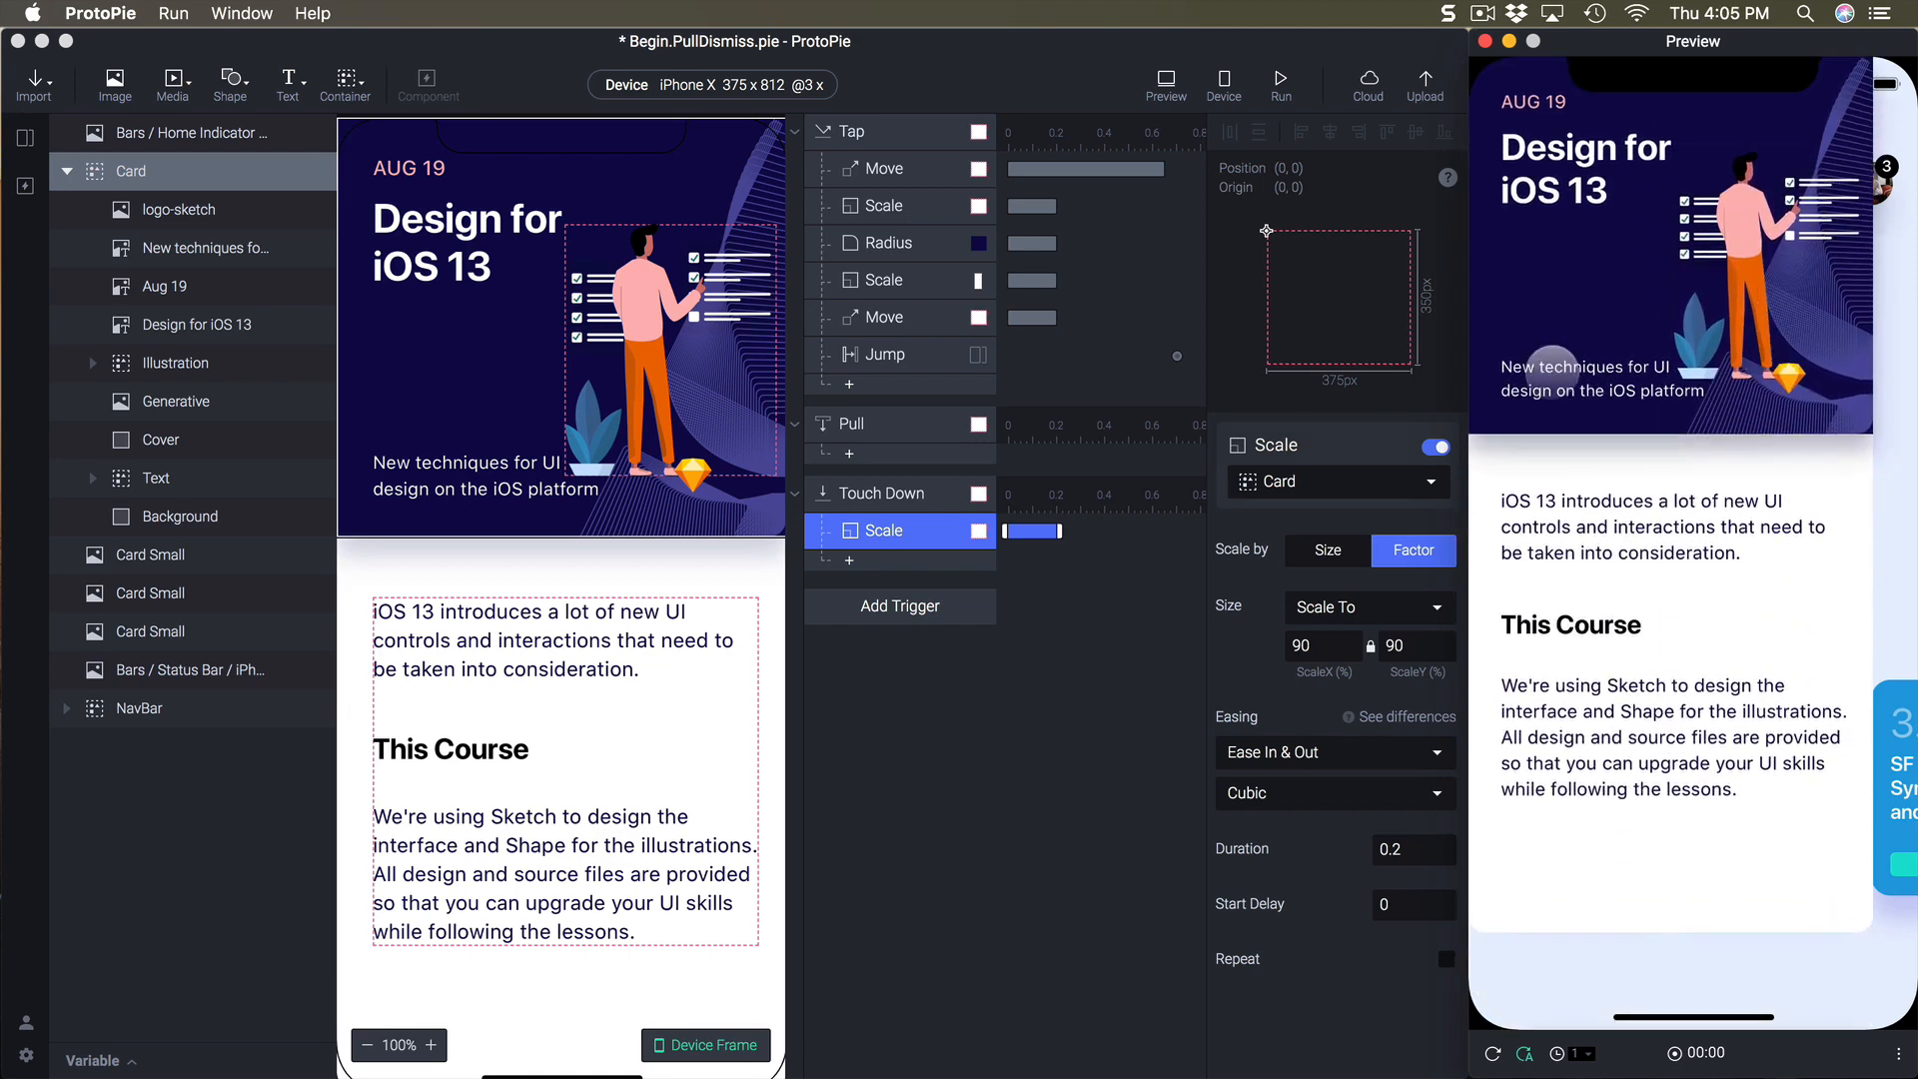
# - Set the Card's origin to top centre (50, 0) and test the scaling and pull in the preview
pyautogui.click(220, 188)
pyautogui.click(230, 188)
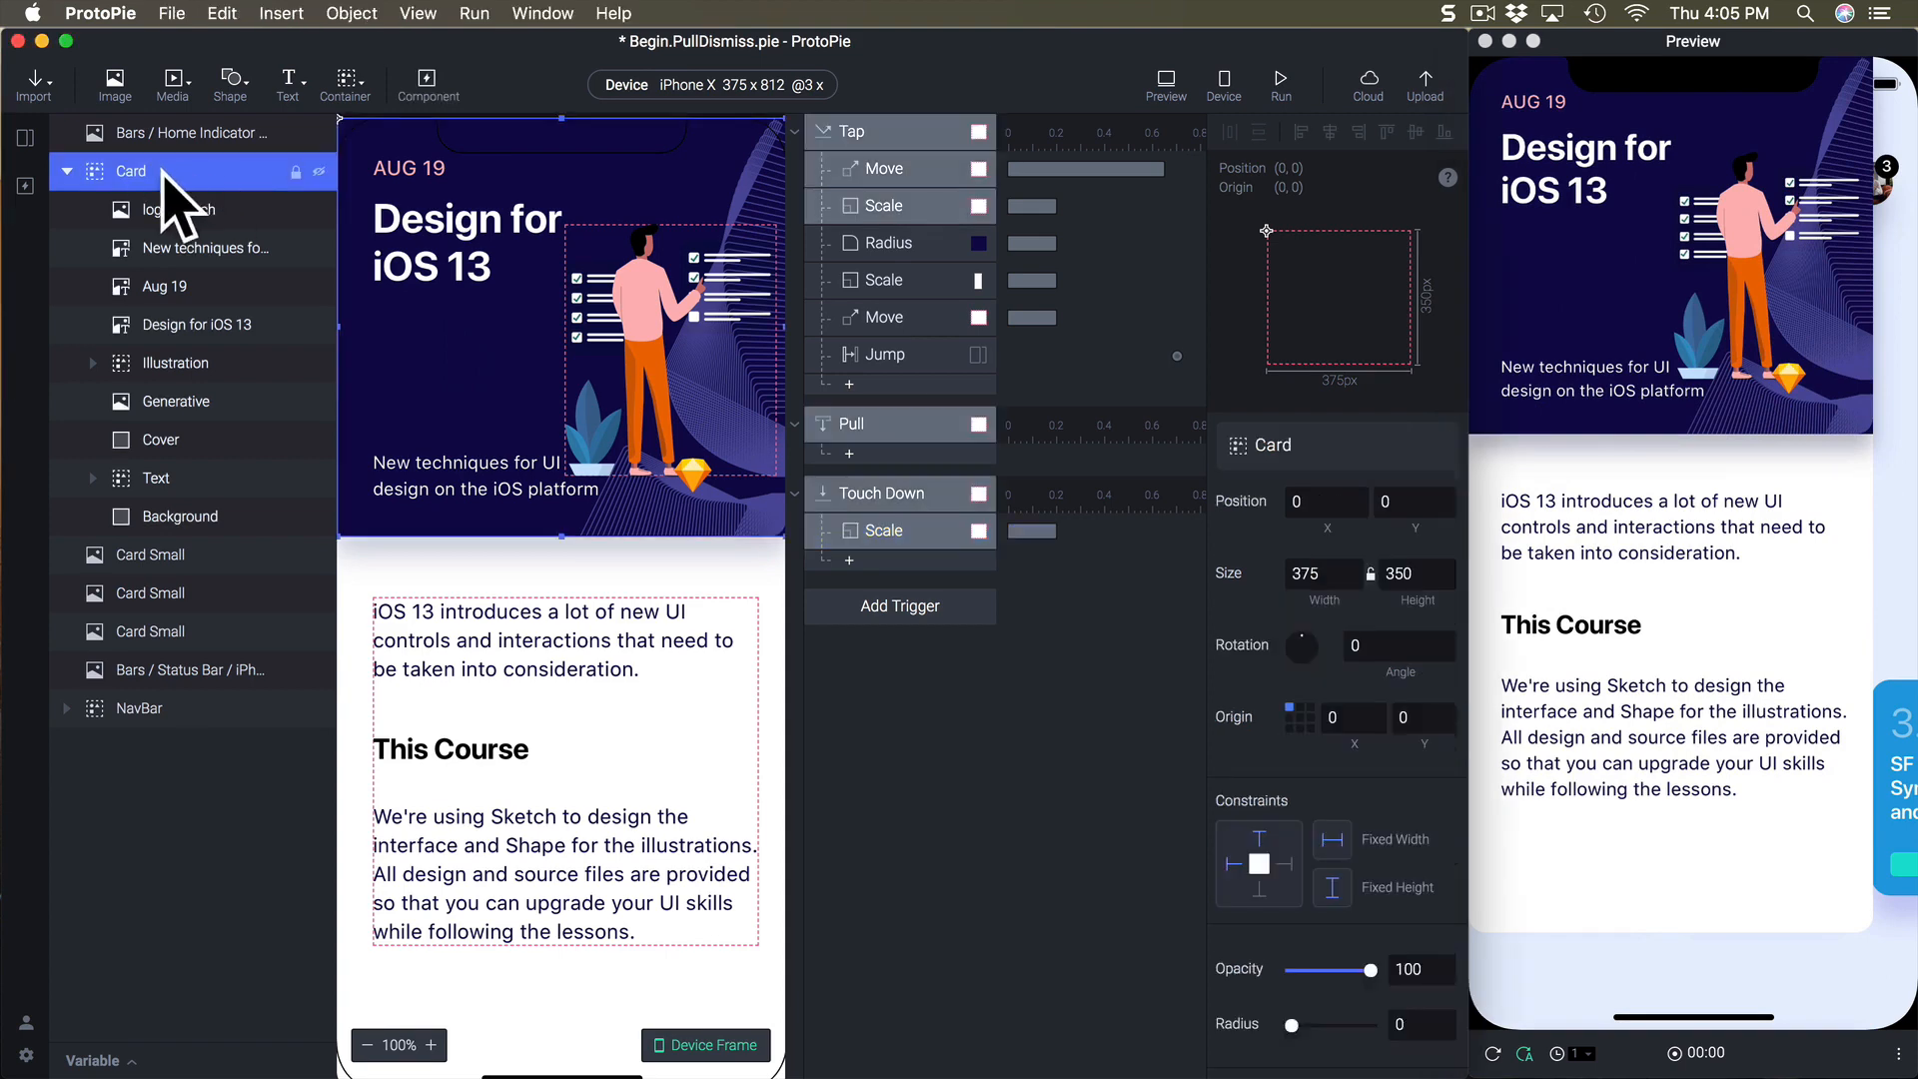
pyautogui.click(1300, 707)
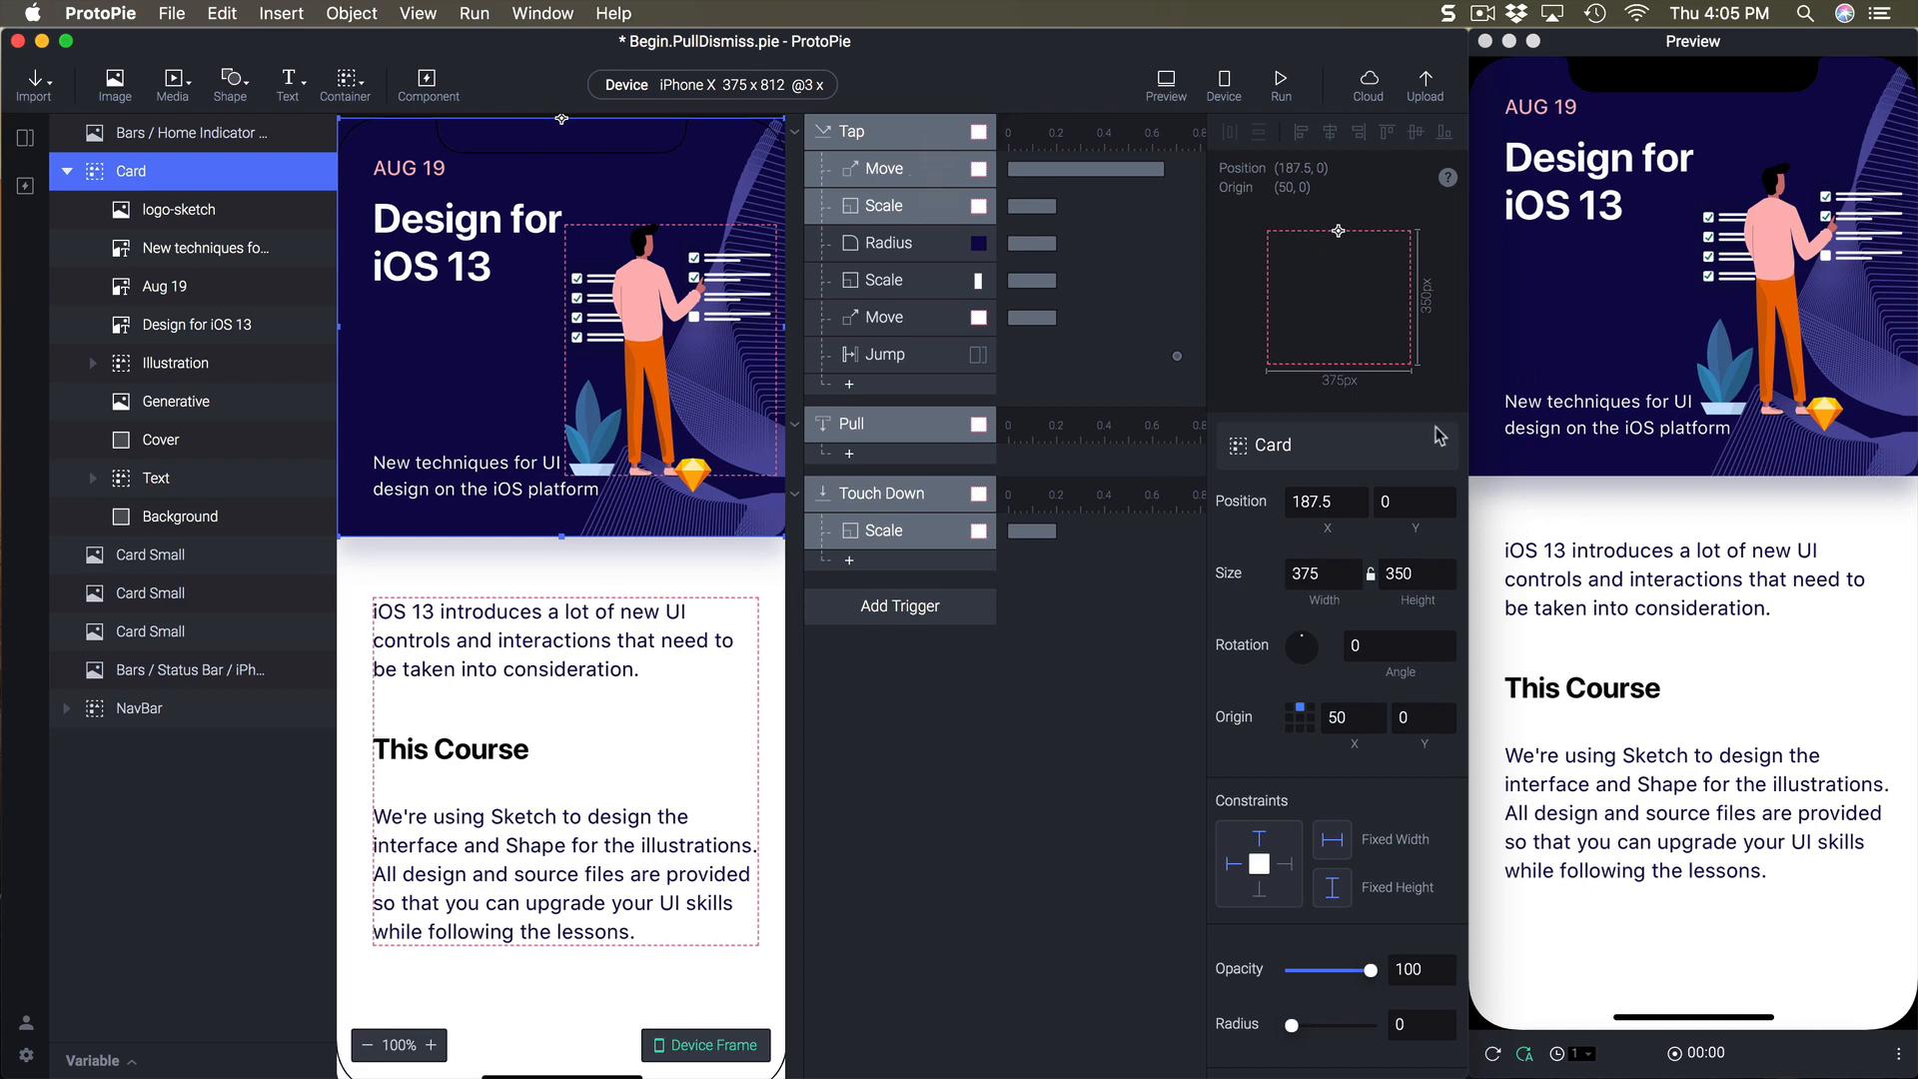
pyautogui.click(1673, 196)
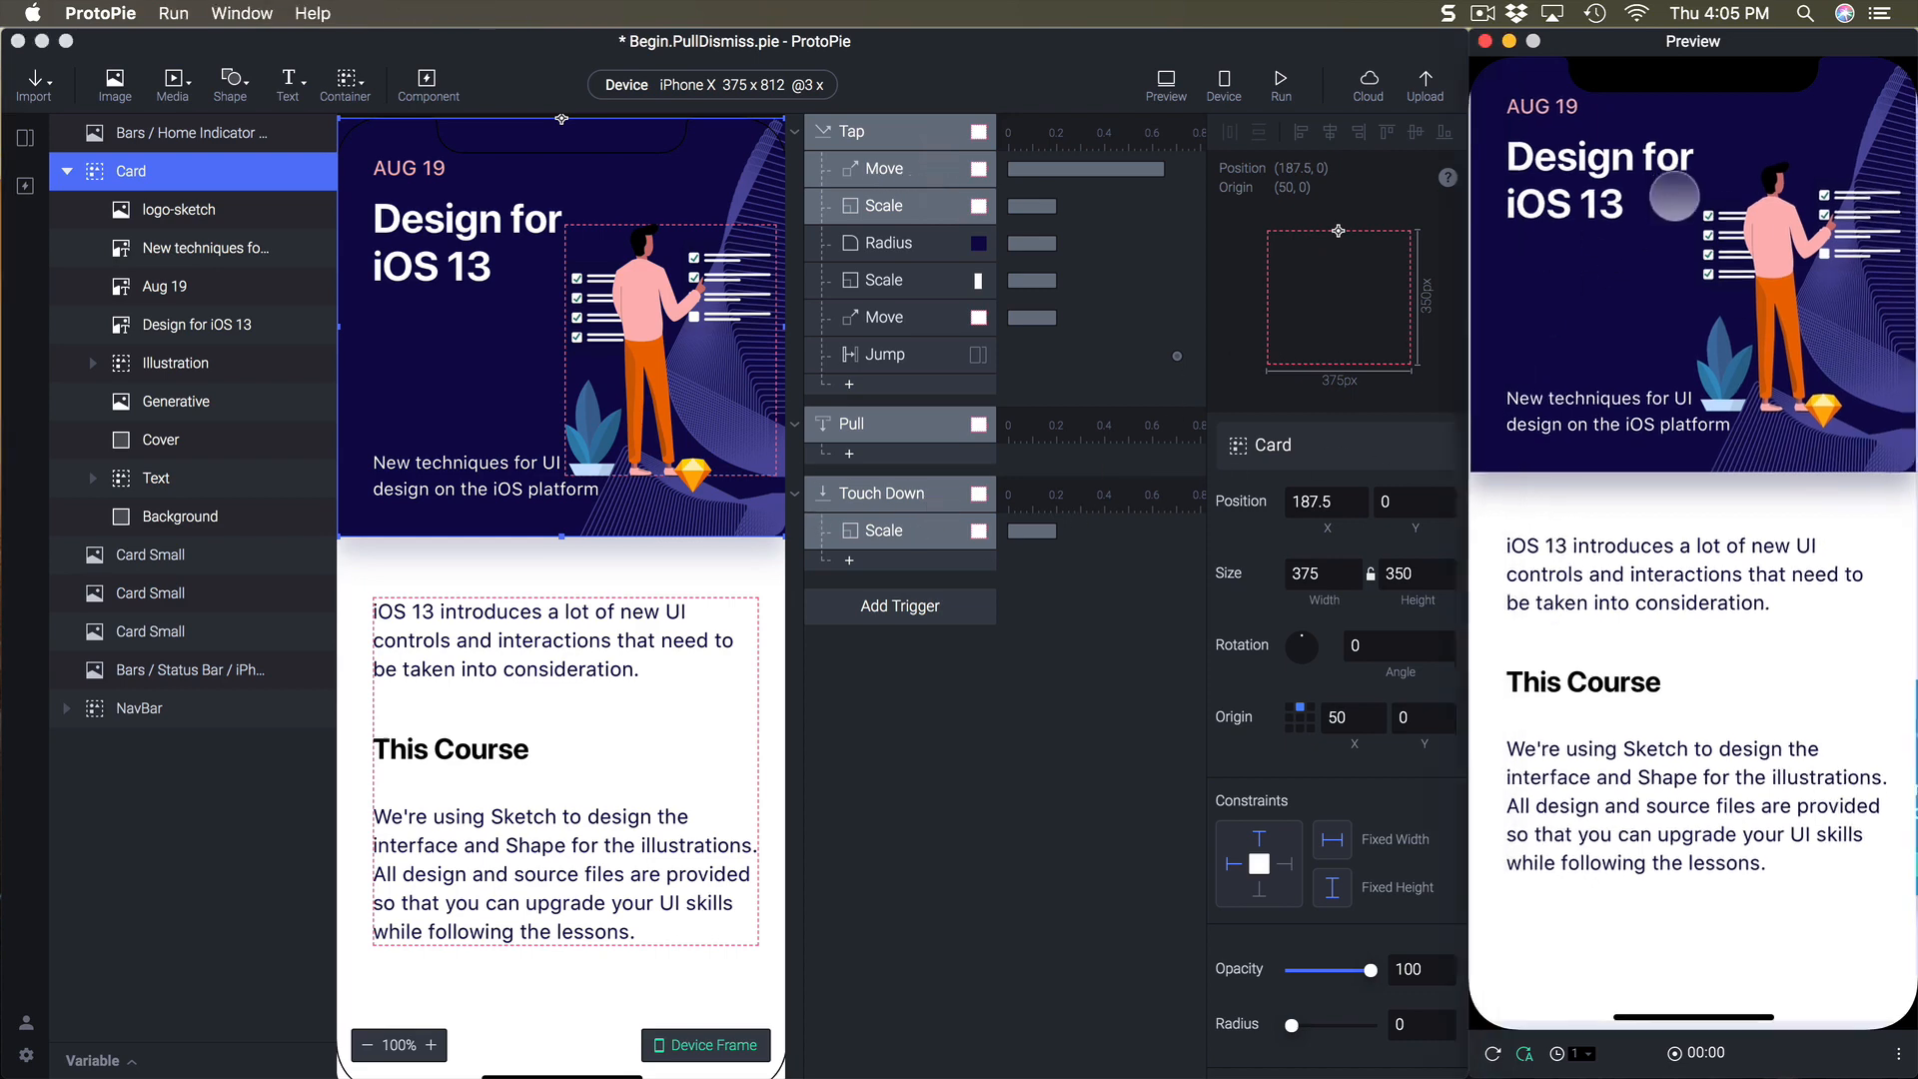
pyautogui.moveTo(1674, 196); pyautogui.dragTo(1633, 329)
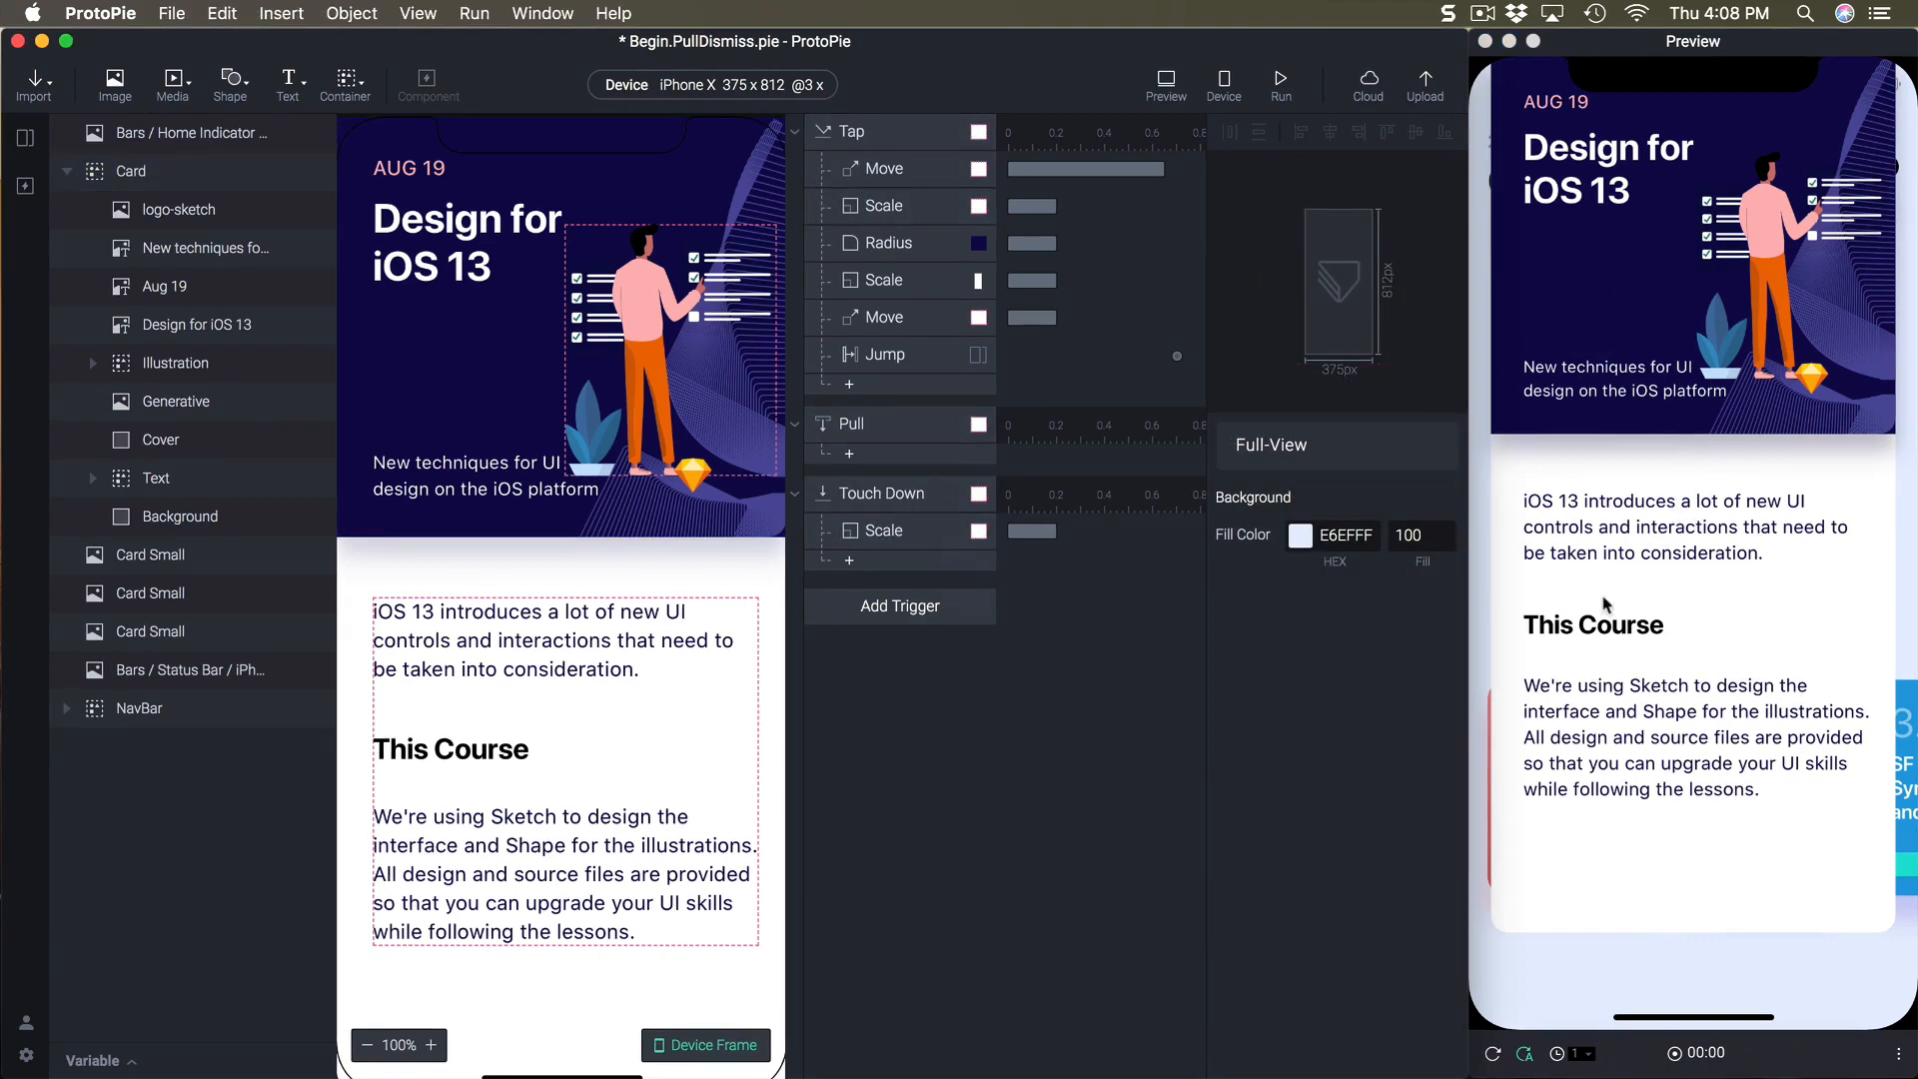
pyautogui.moveTo(1725, 290); pyautogui.dragTo(1683, 375)
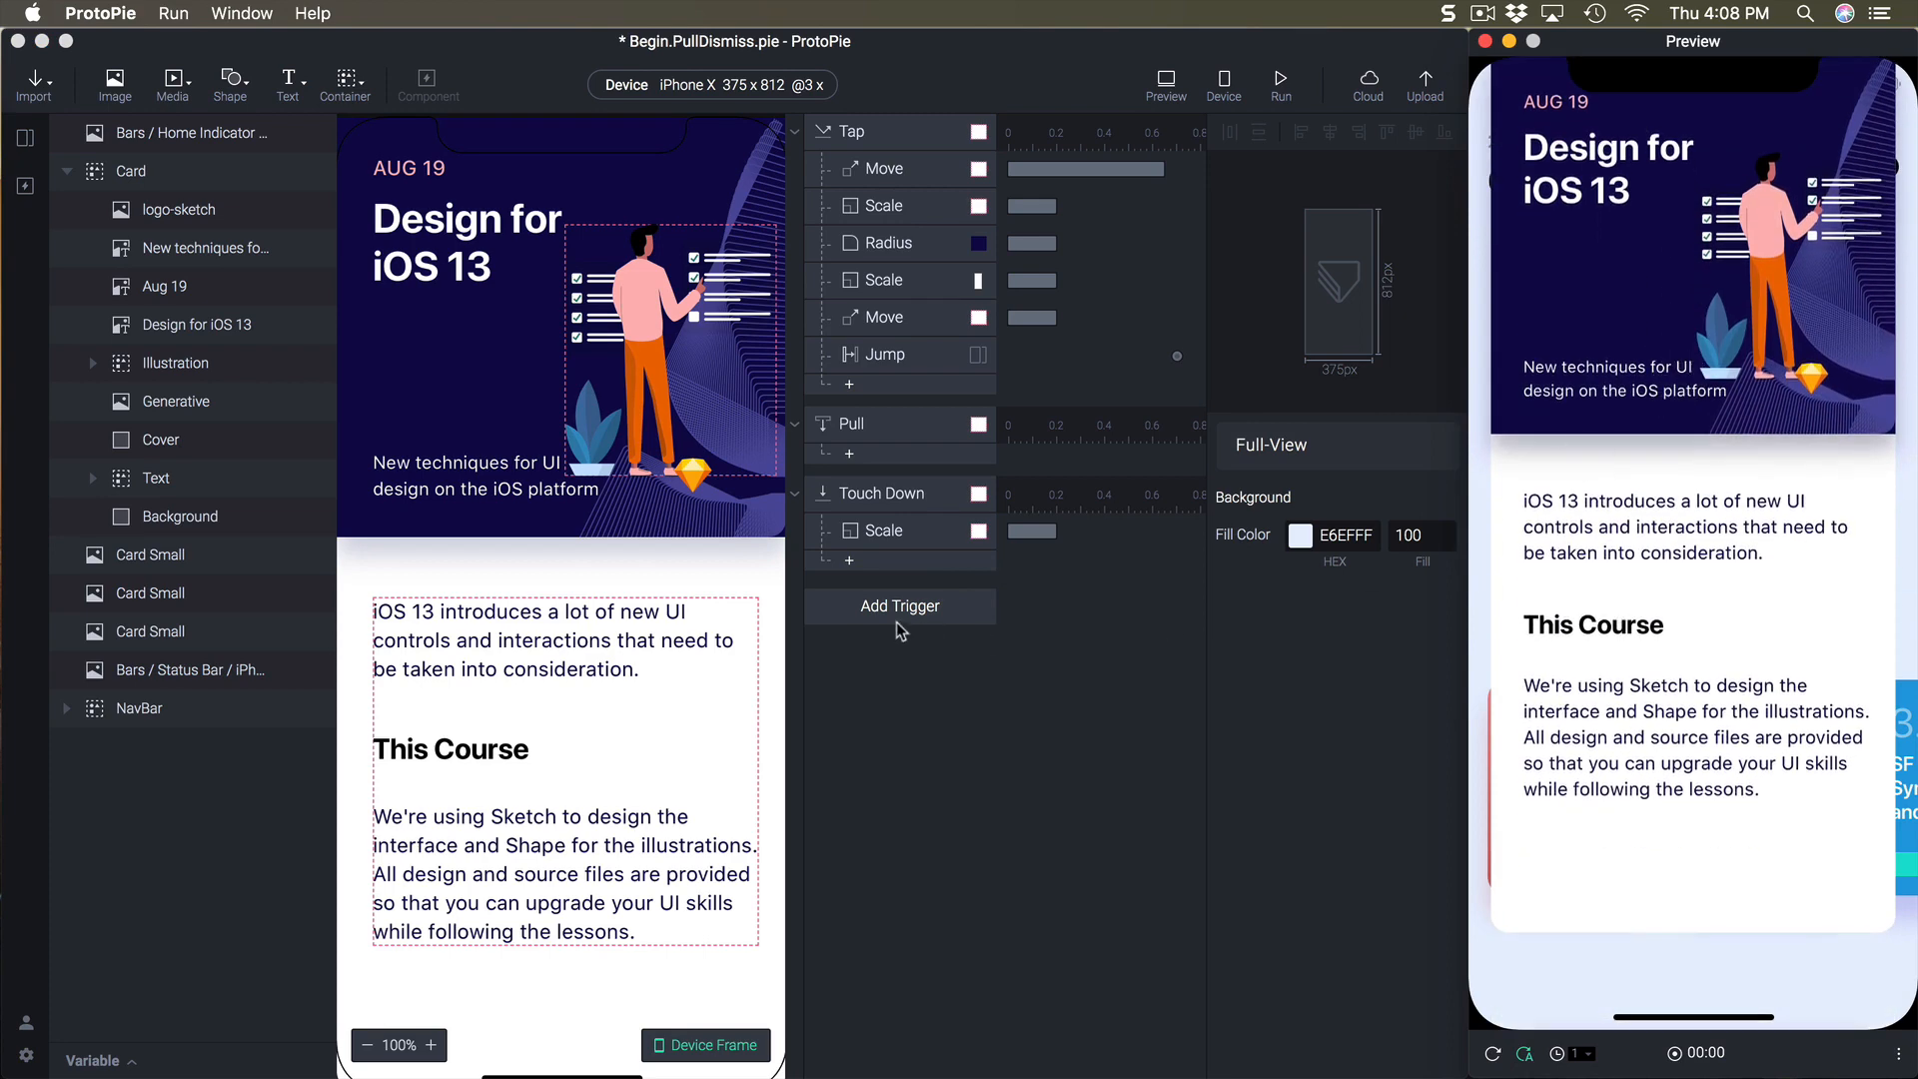
# - Add a Touch Up trigger on the Card with a Scale response that scales it by factor to 100%
pyautogui.click(1030, 674)
pyautogui.click(905, 610)
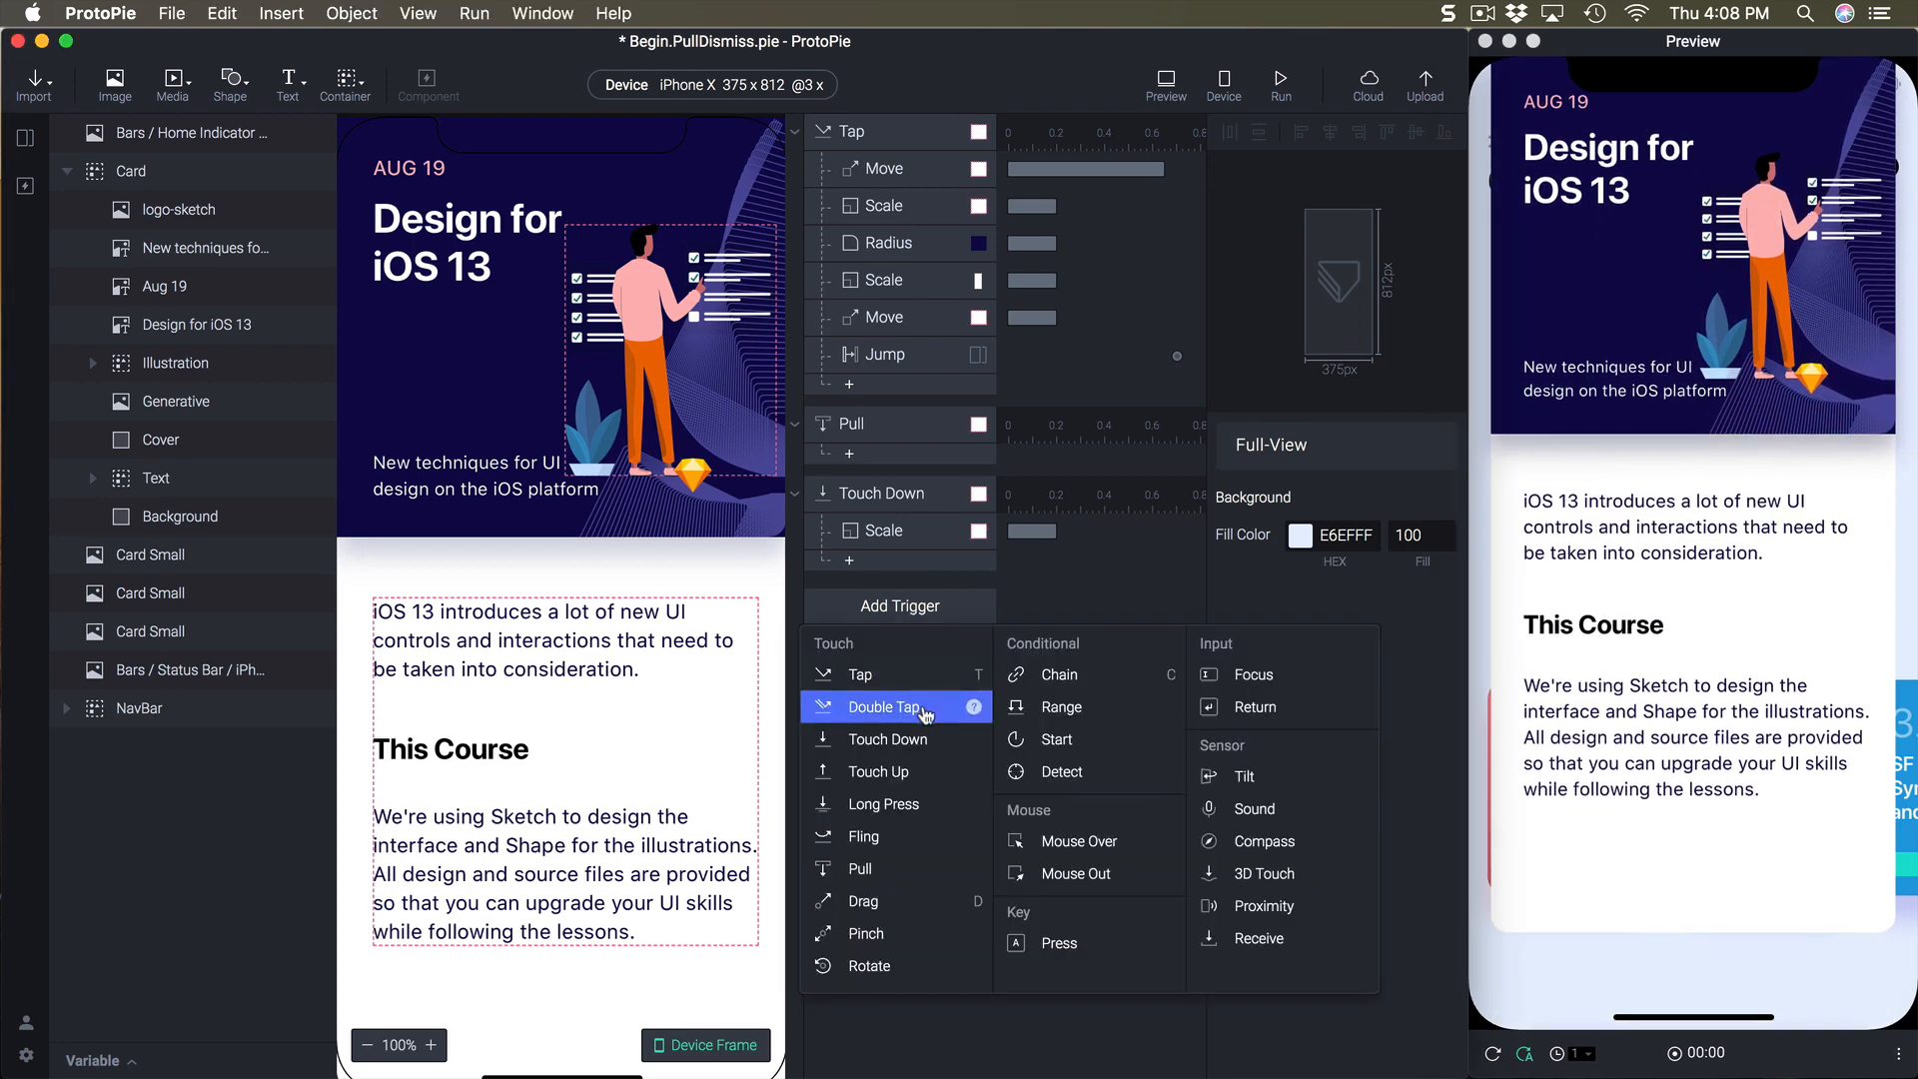
pyautogui.click(914, 769)
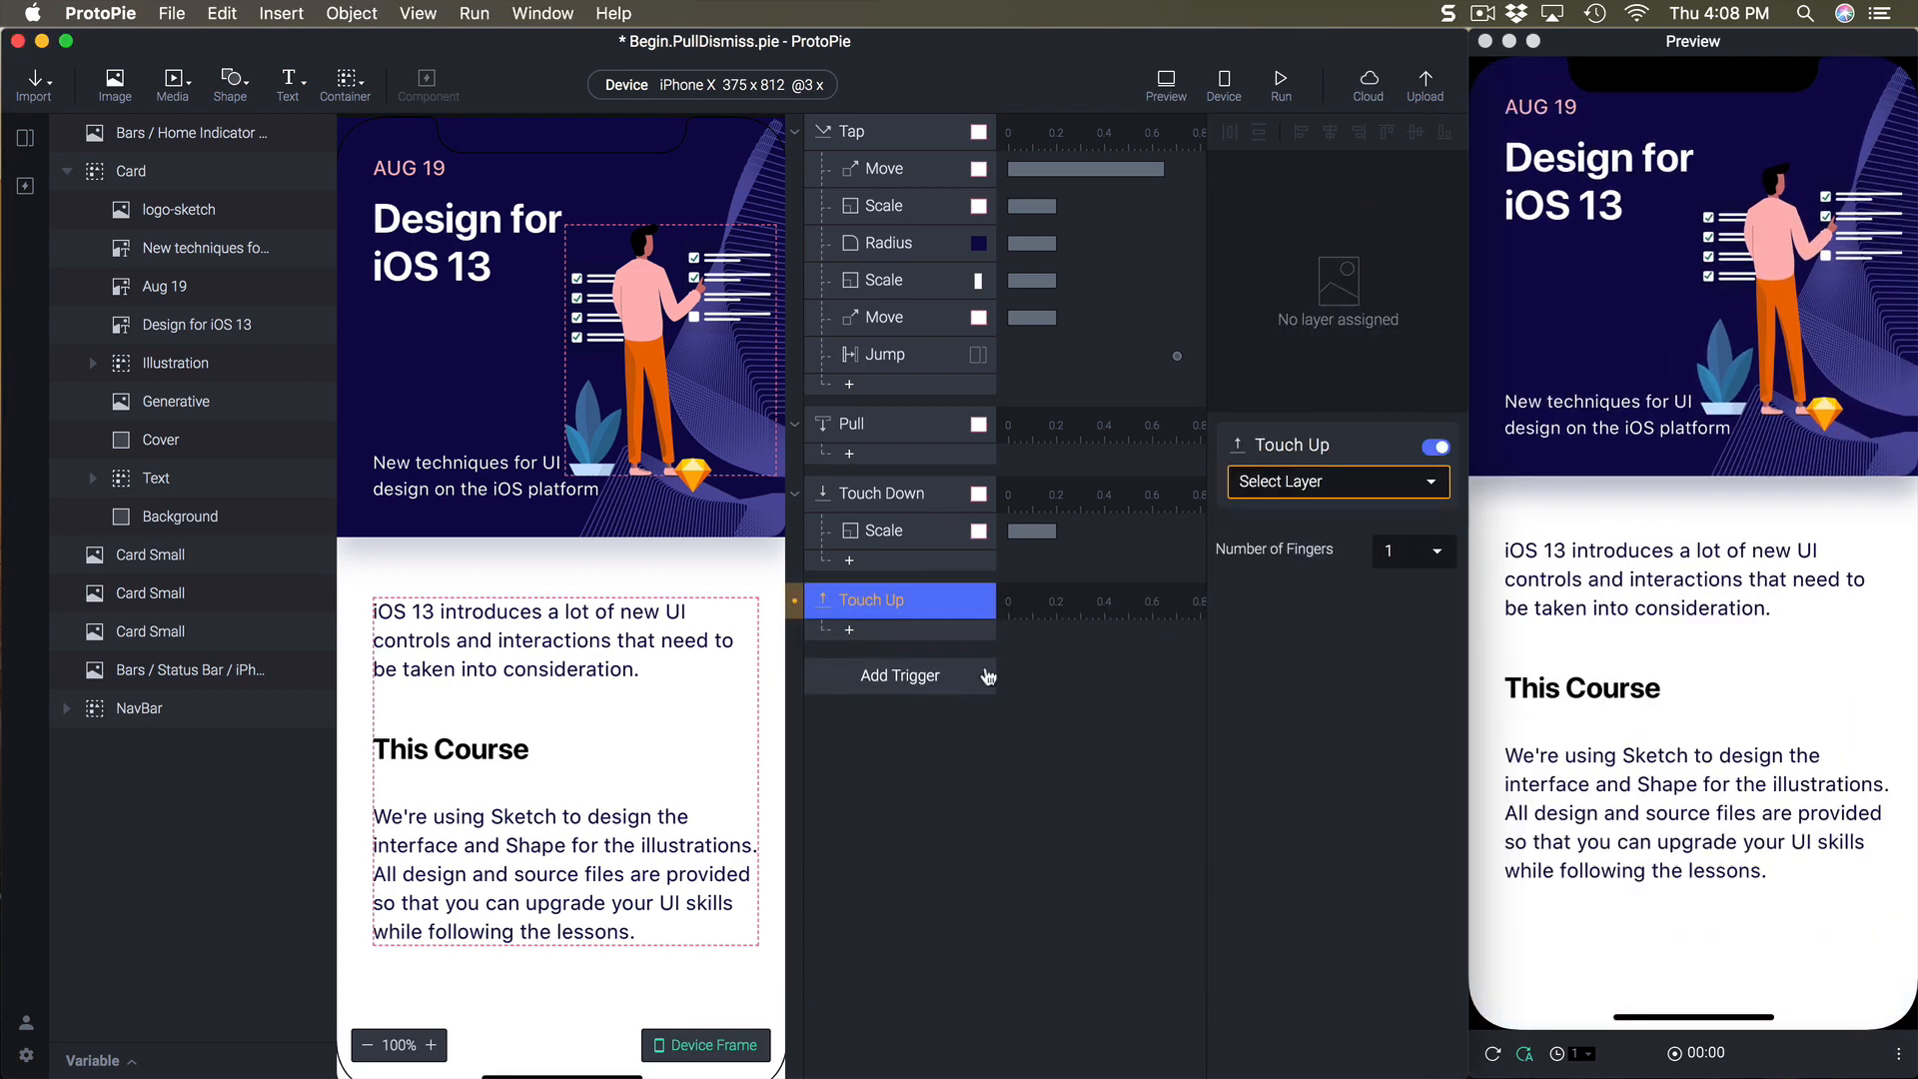
pyautogui.click(1285, 489)
pyautogui.click(1238, 601)
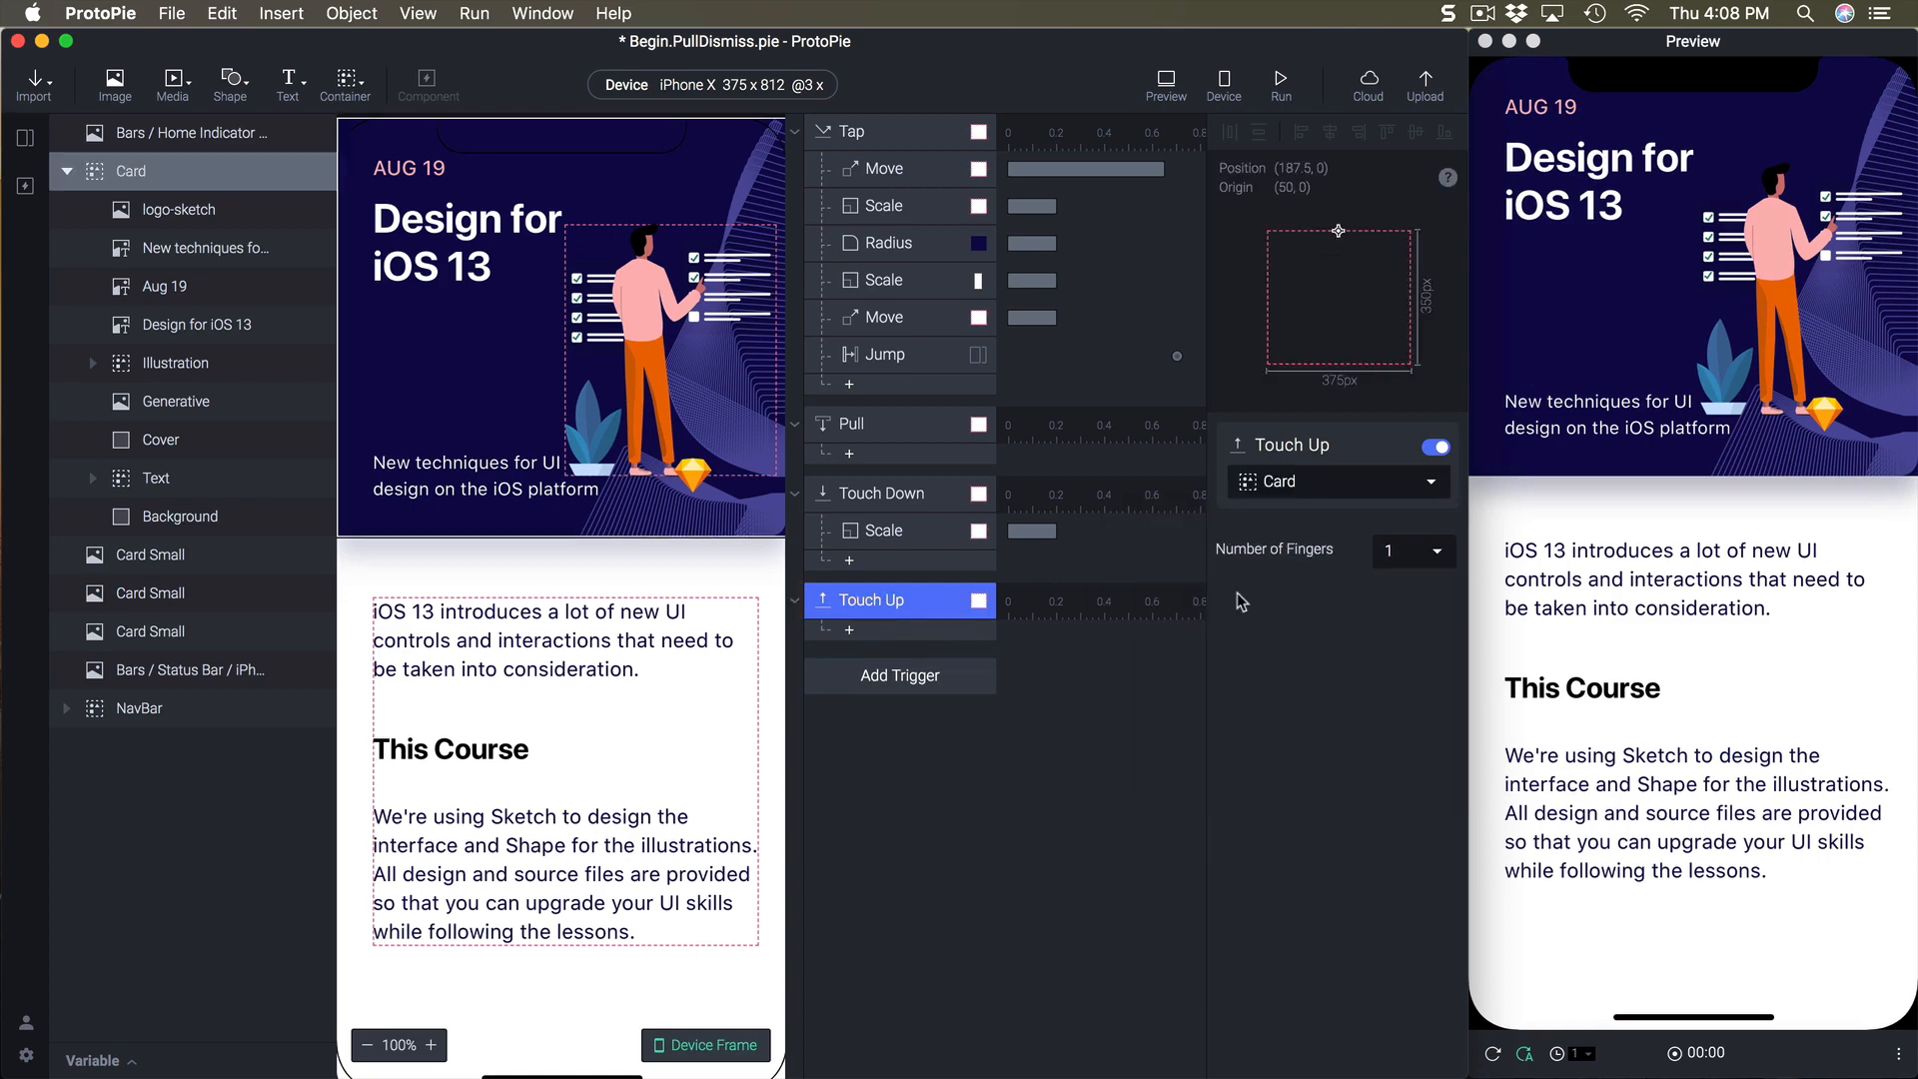
pyautogui.click(916, 630)
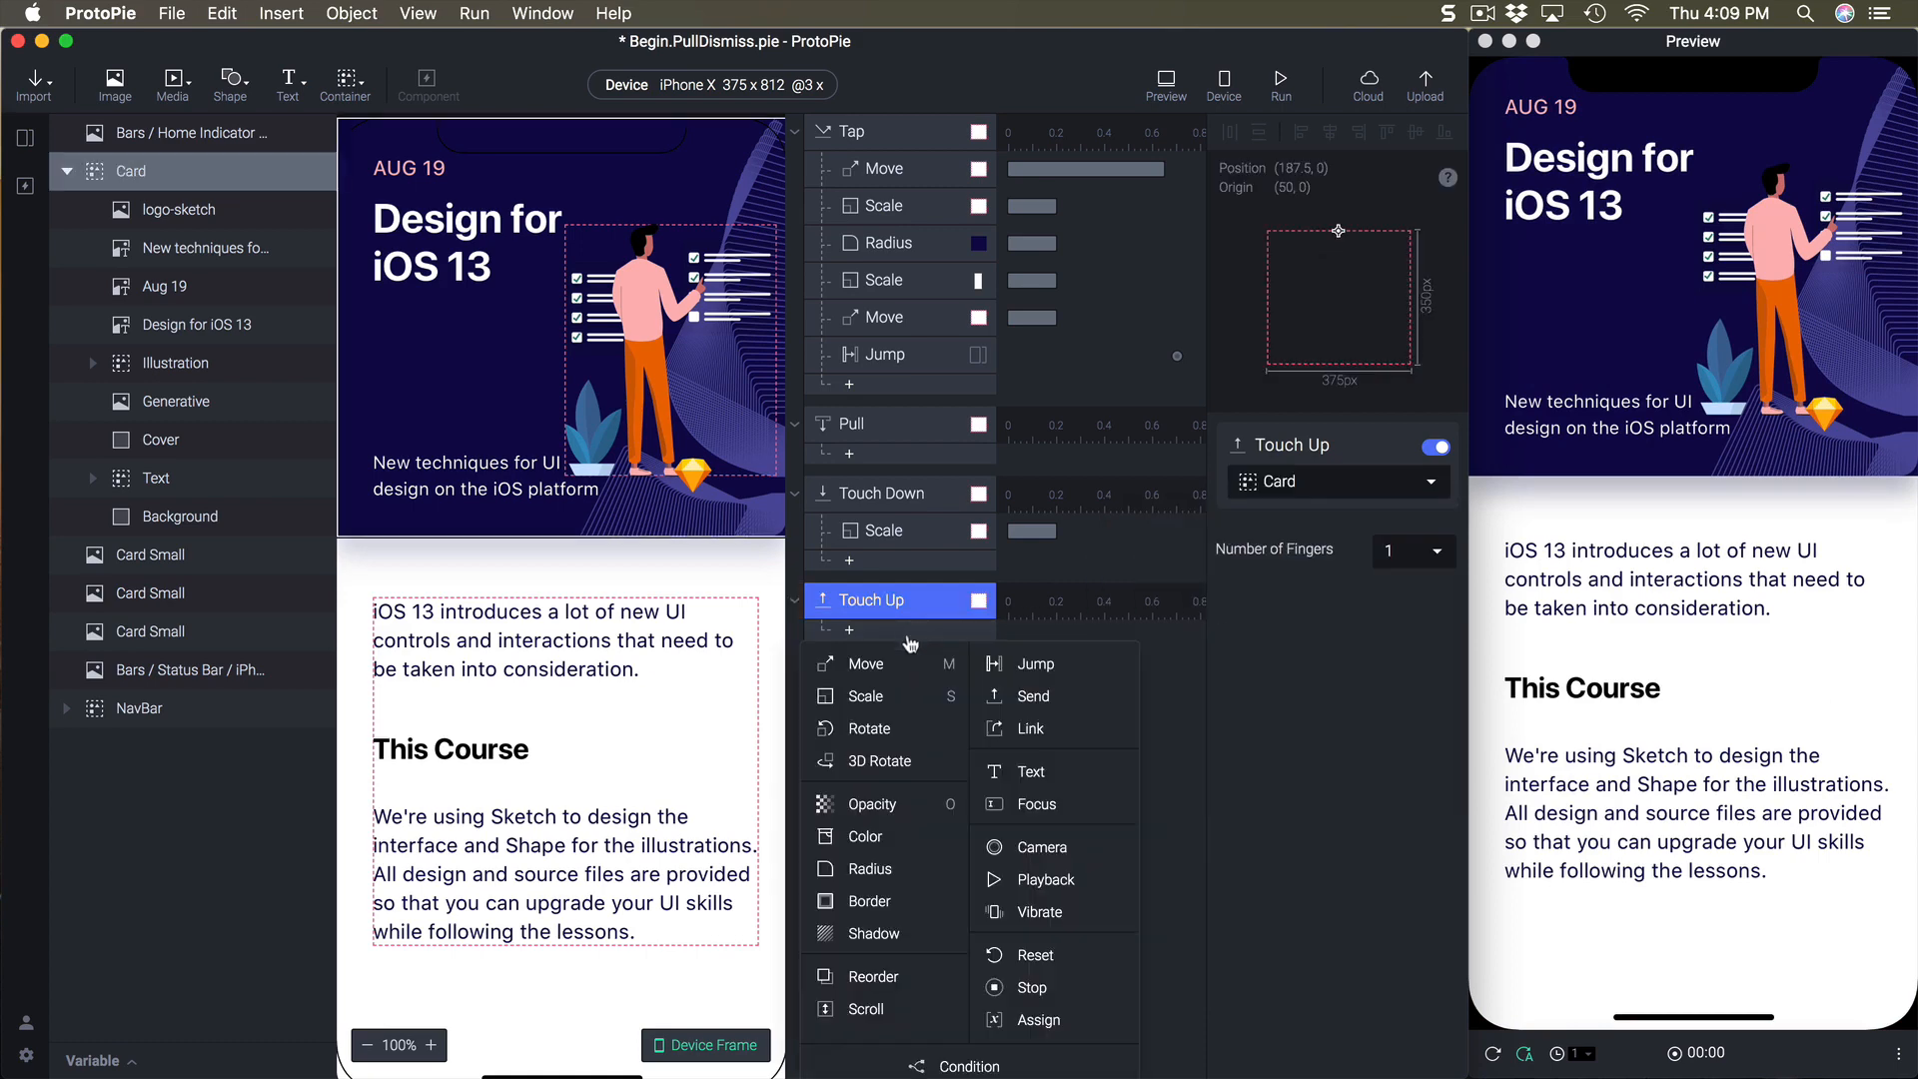
pyautogui.click(865, 696)
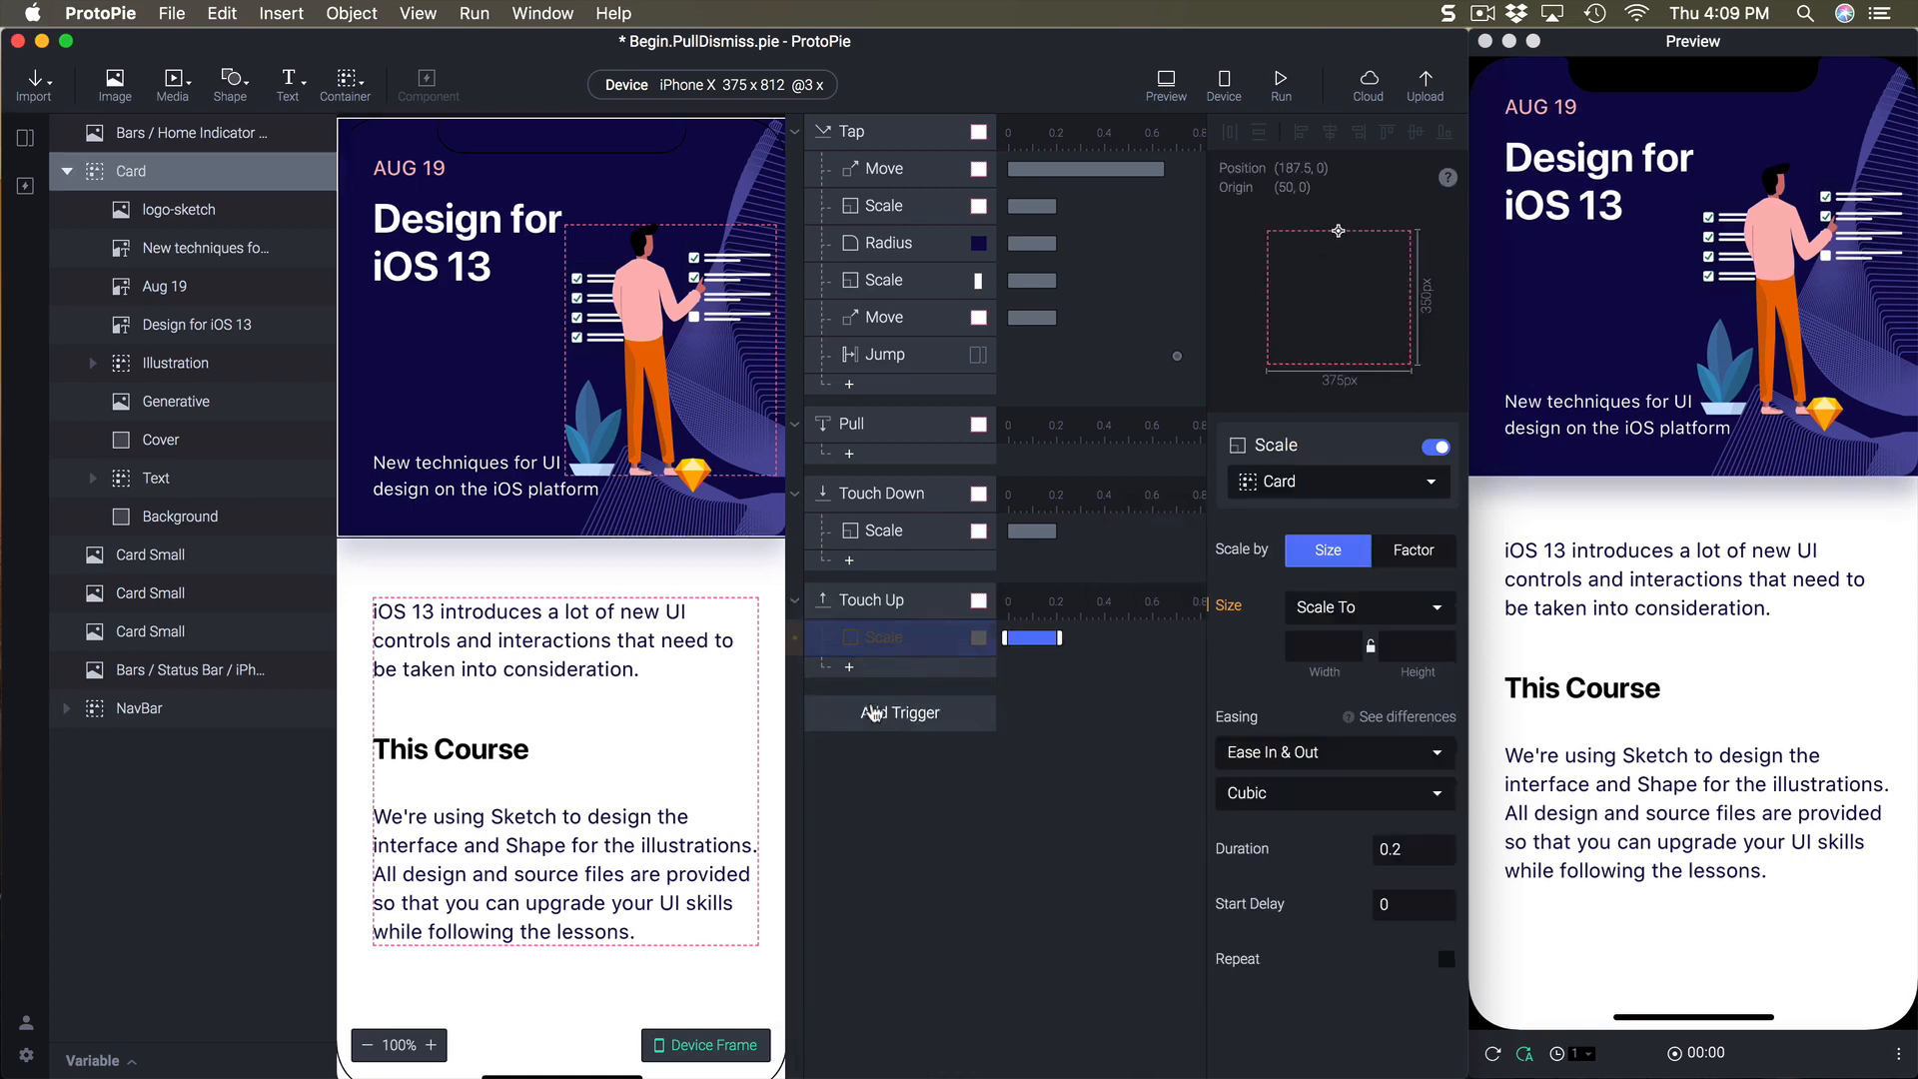
pyautogui.click(1405, 560)
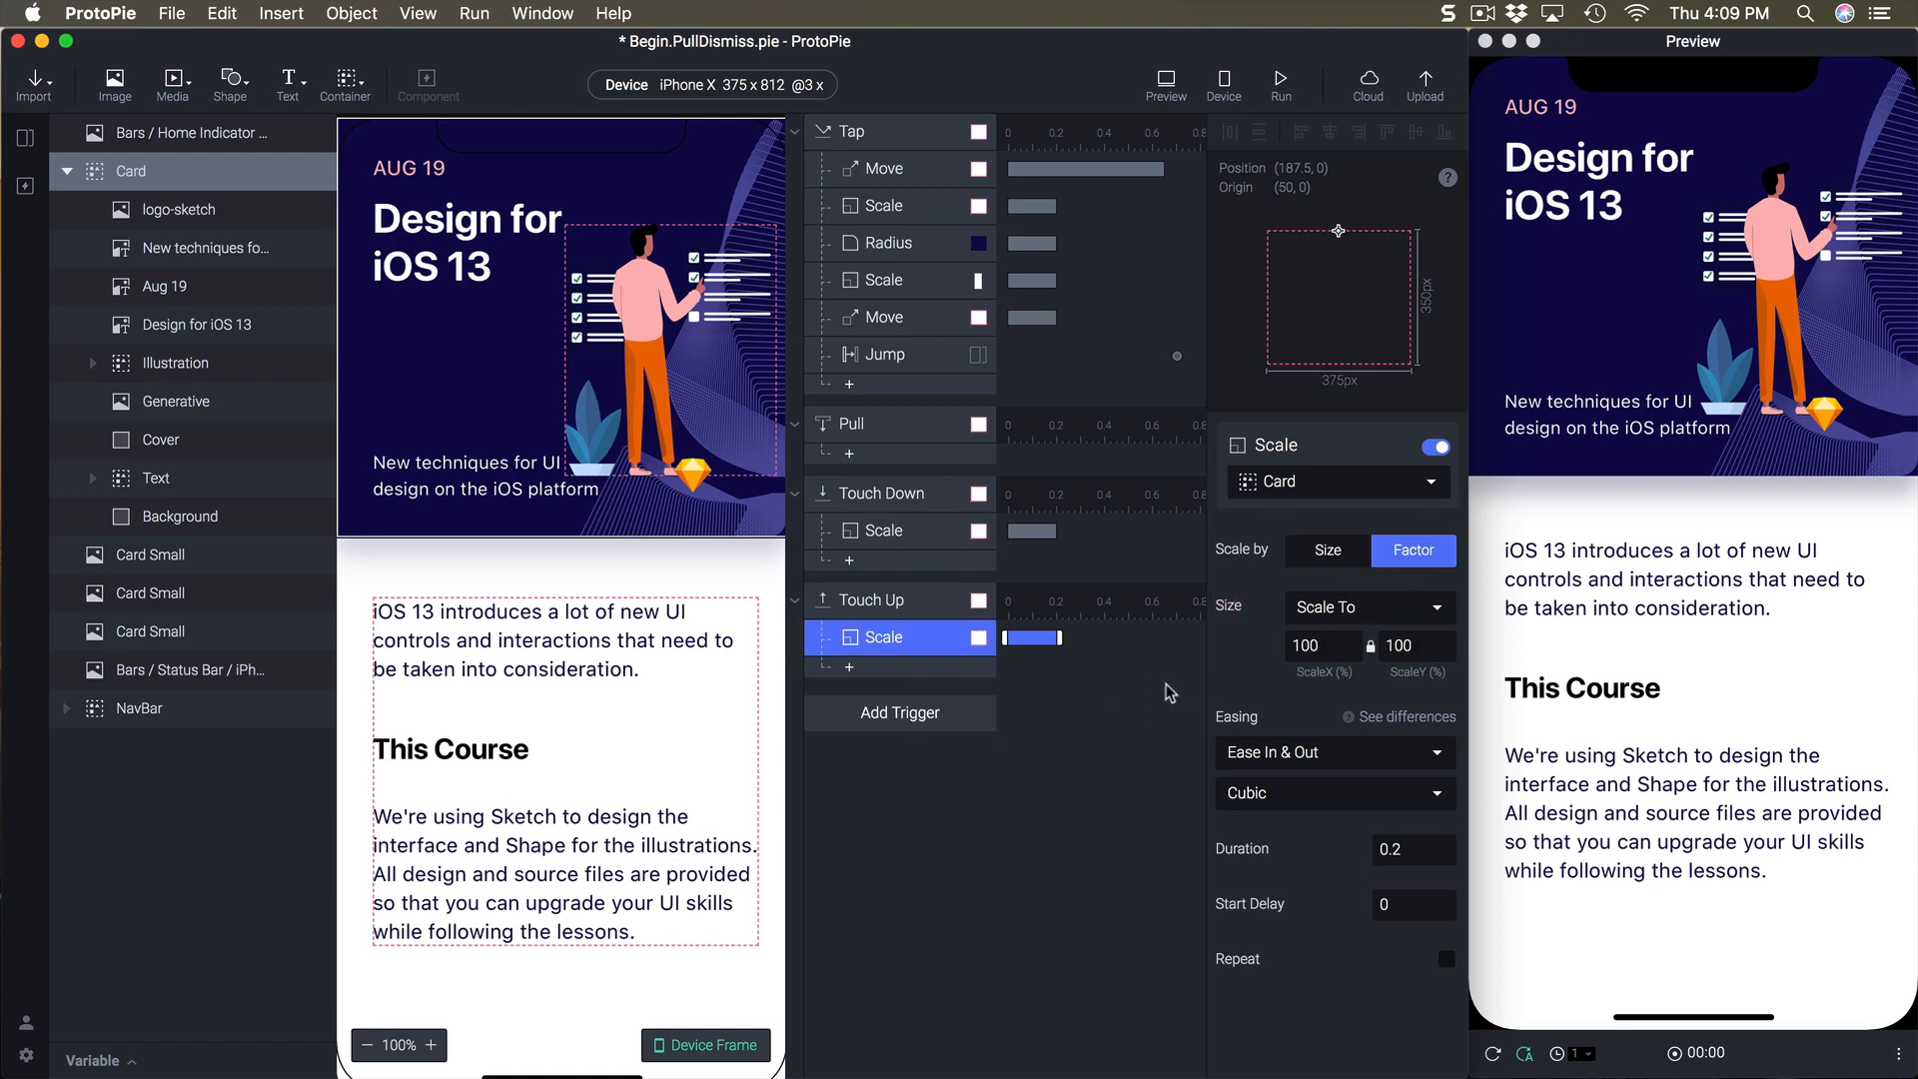
# - Test pulling the card down and releasing it in the preview to check both scale responses
pyautogui.click(1649, 262)
pyautogui.click(1673, 457)
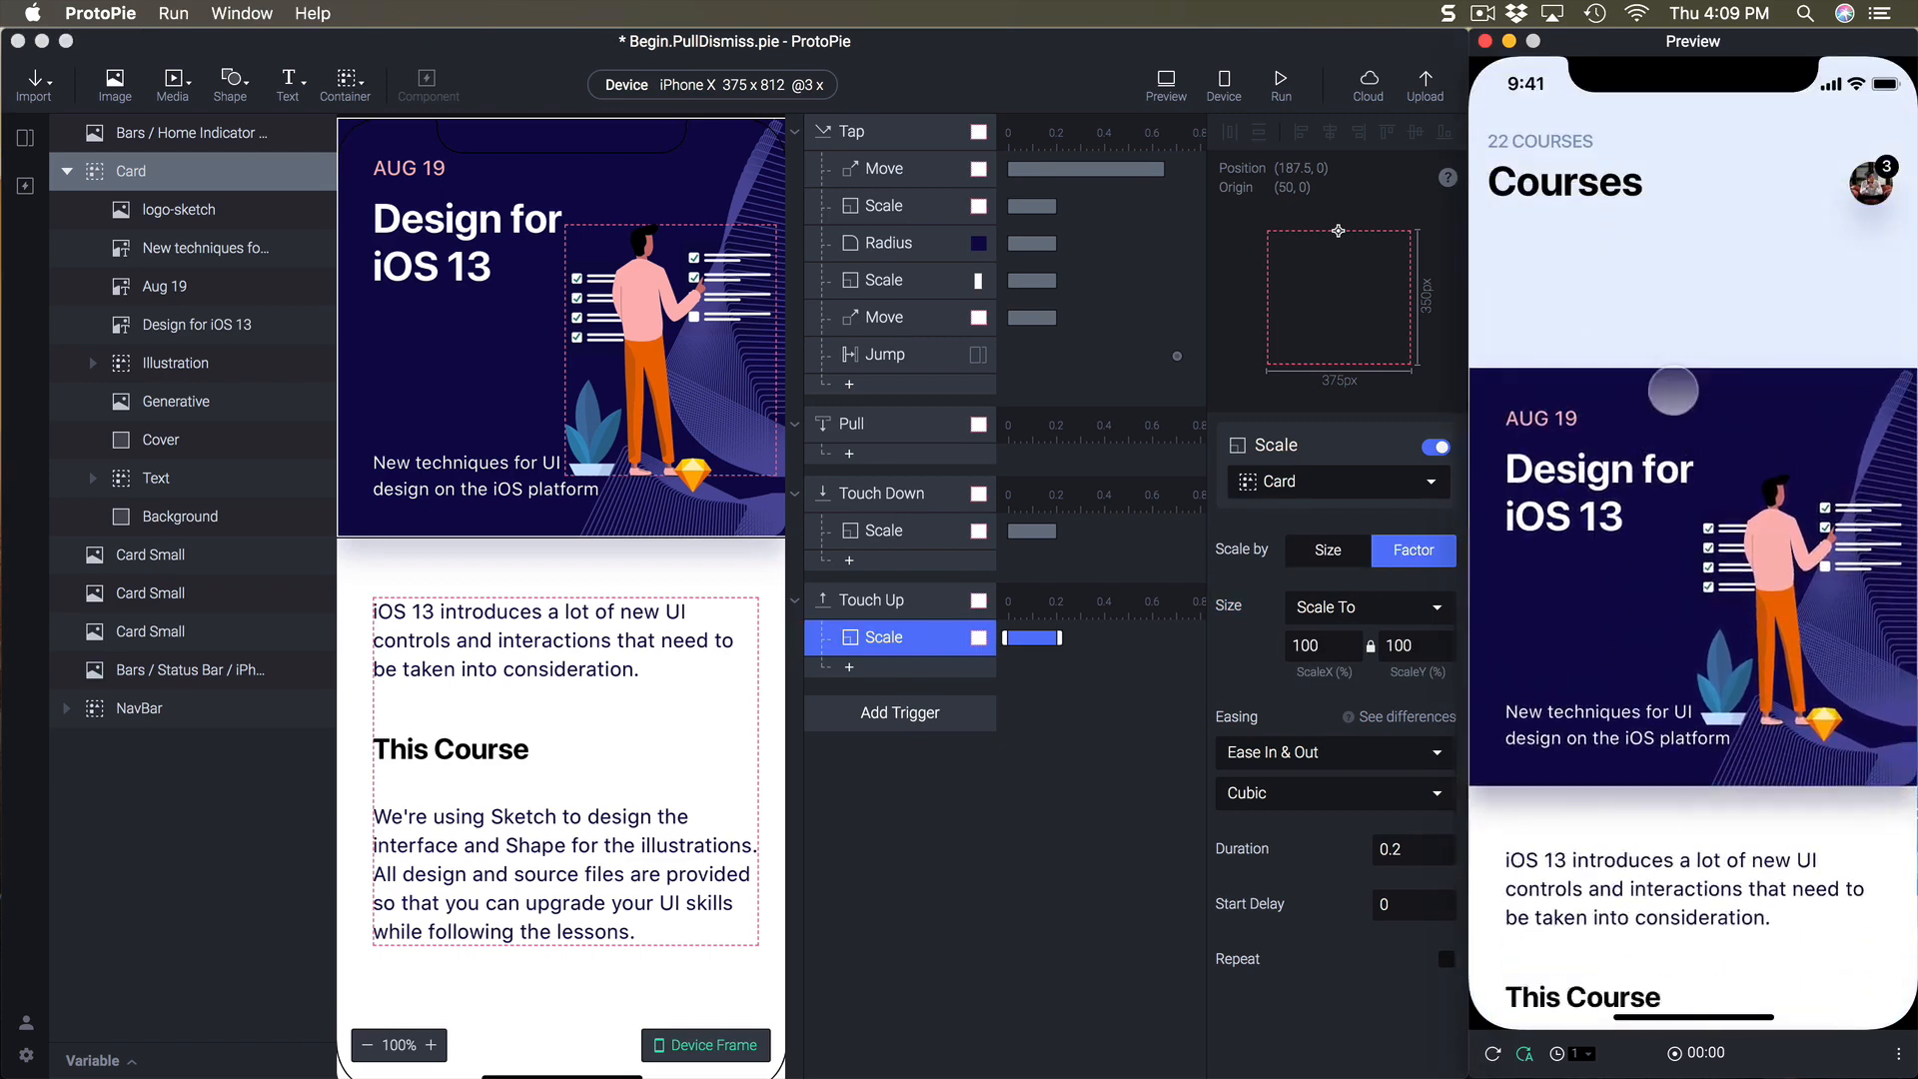
pyautogui.click(1662, 214)
pyautogui.click(1680, 510)
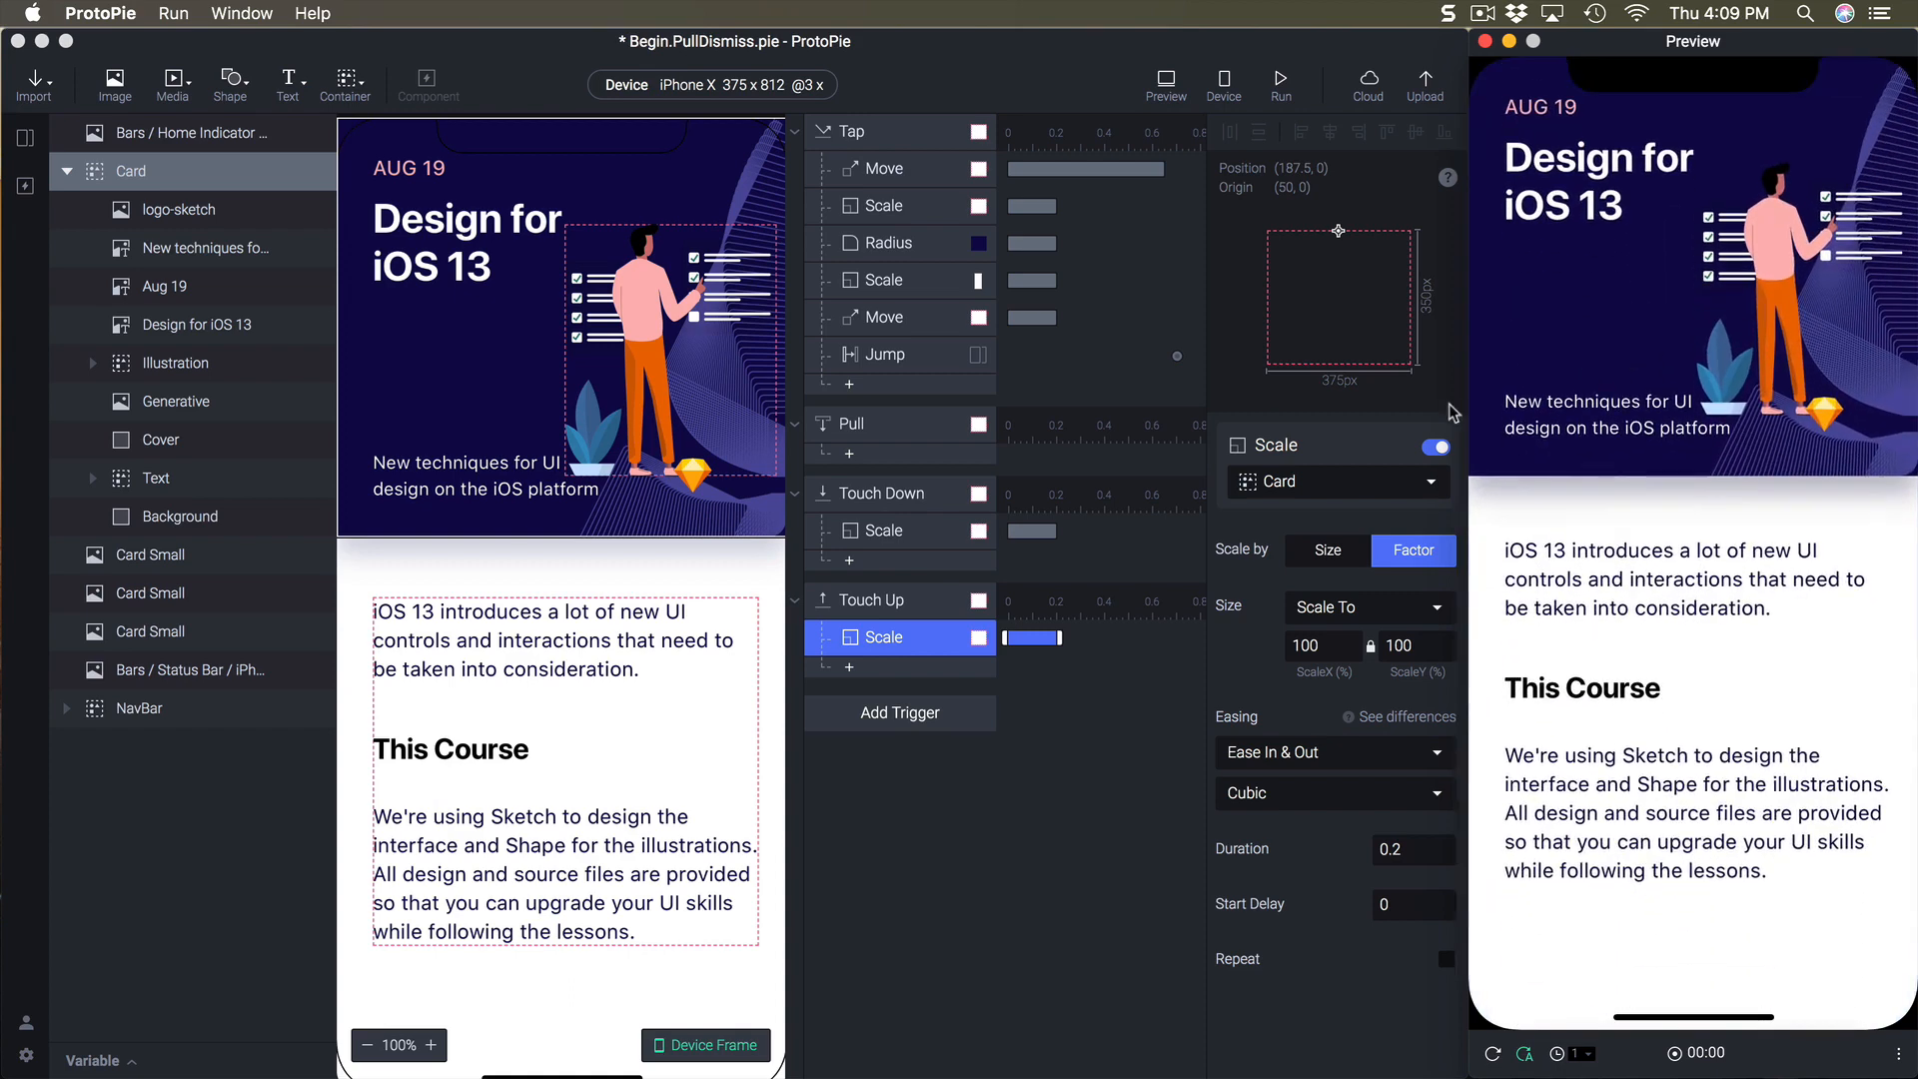
pyautogui.click(1017, 803)
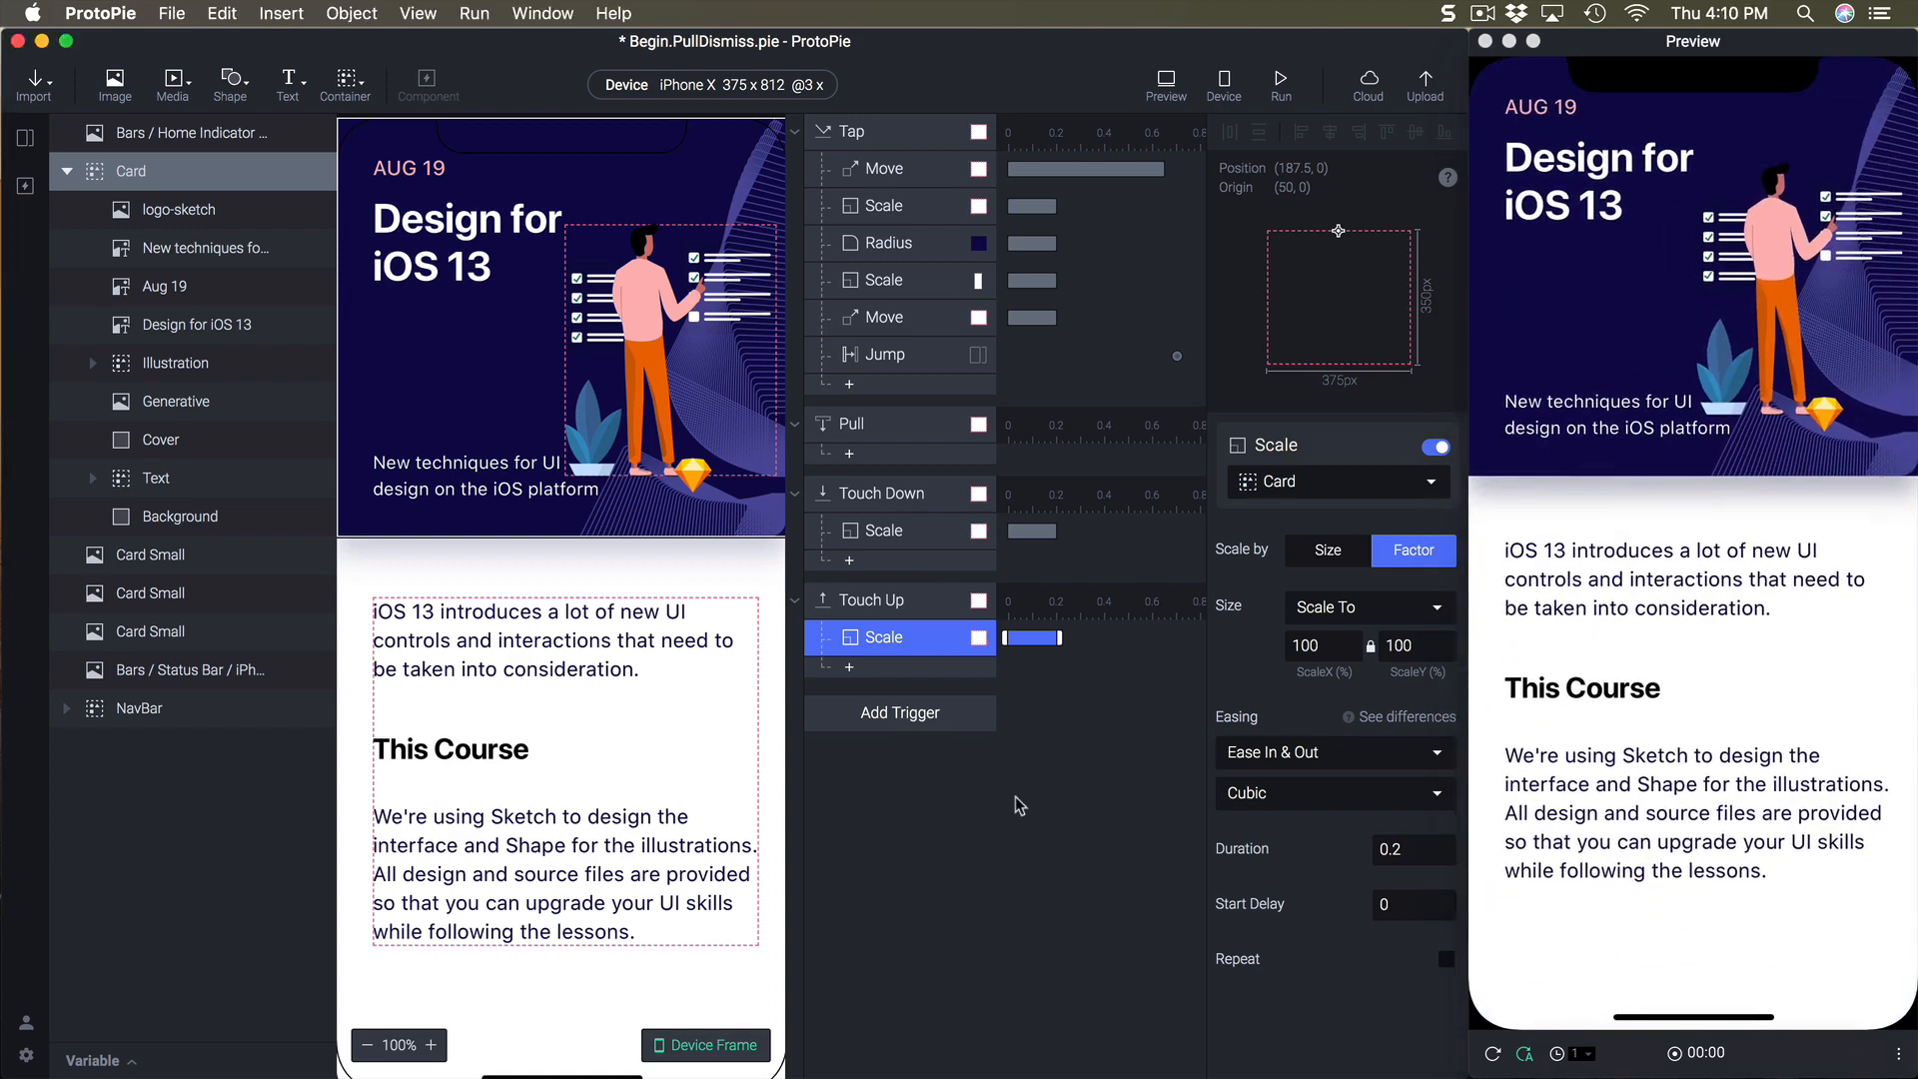
# - Add a Move response for the Card to the Touch Up trigger and set its Move To Y position to 0
pyautogui.click(884, 670)
pyautogui.click(923, 250)
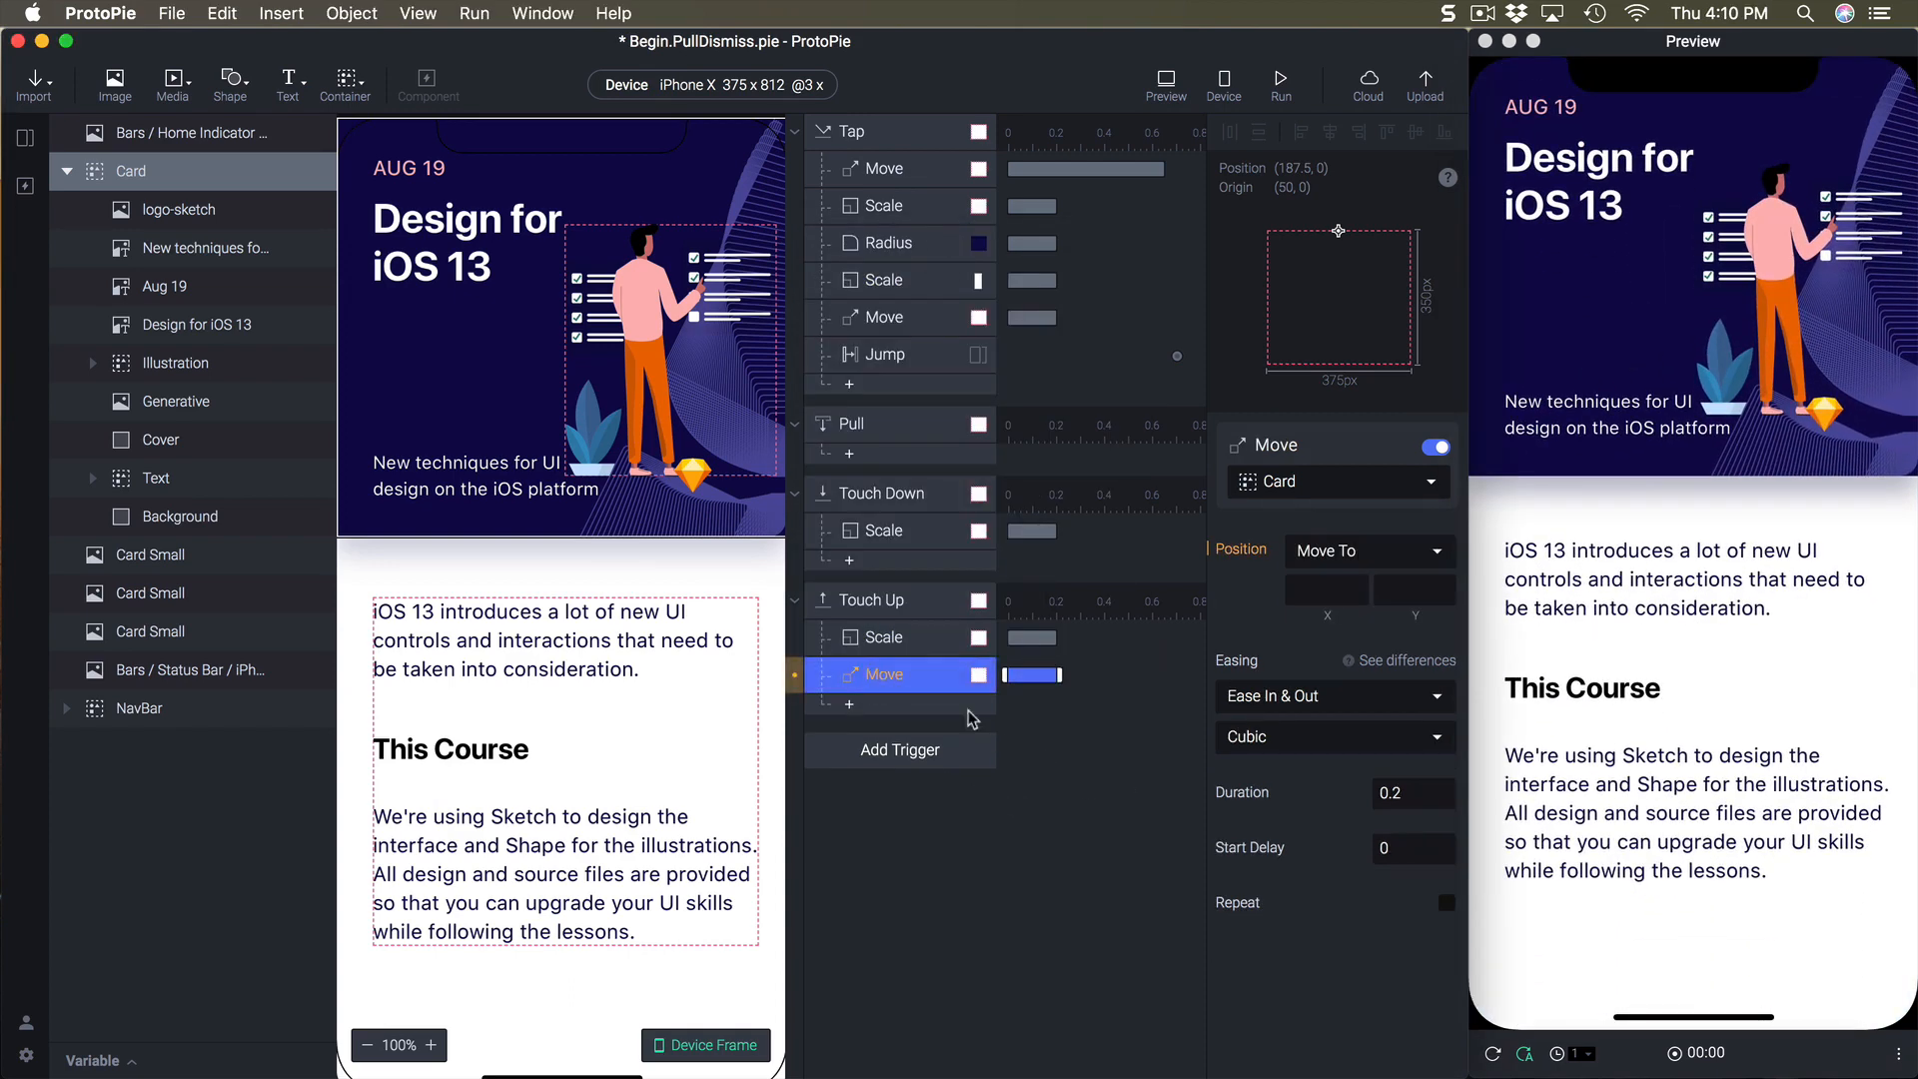
pyautogui.click(1407, 587)
pyautogui.press('Return')
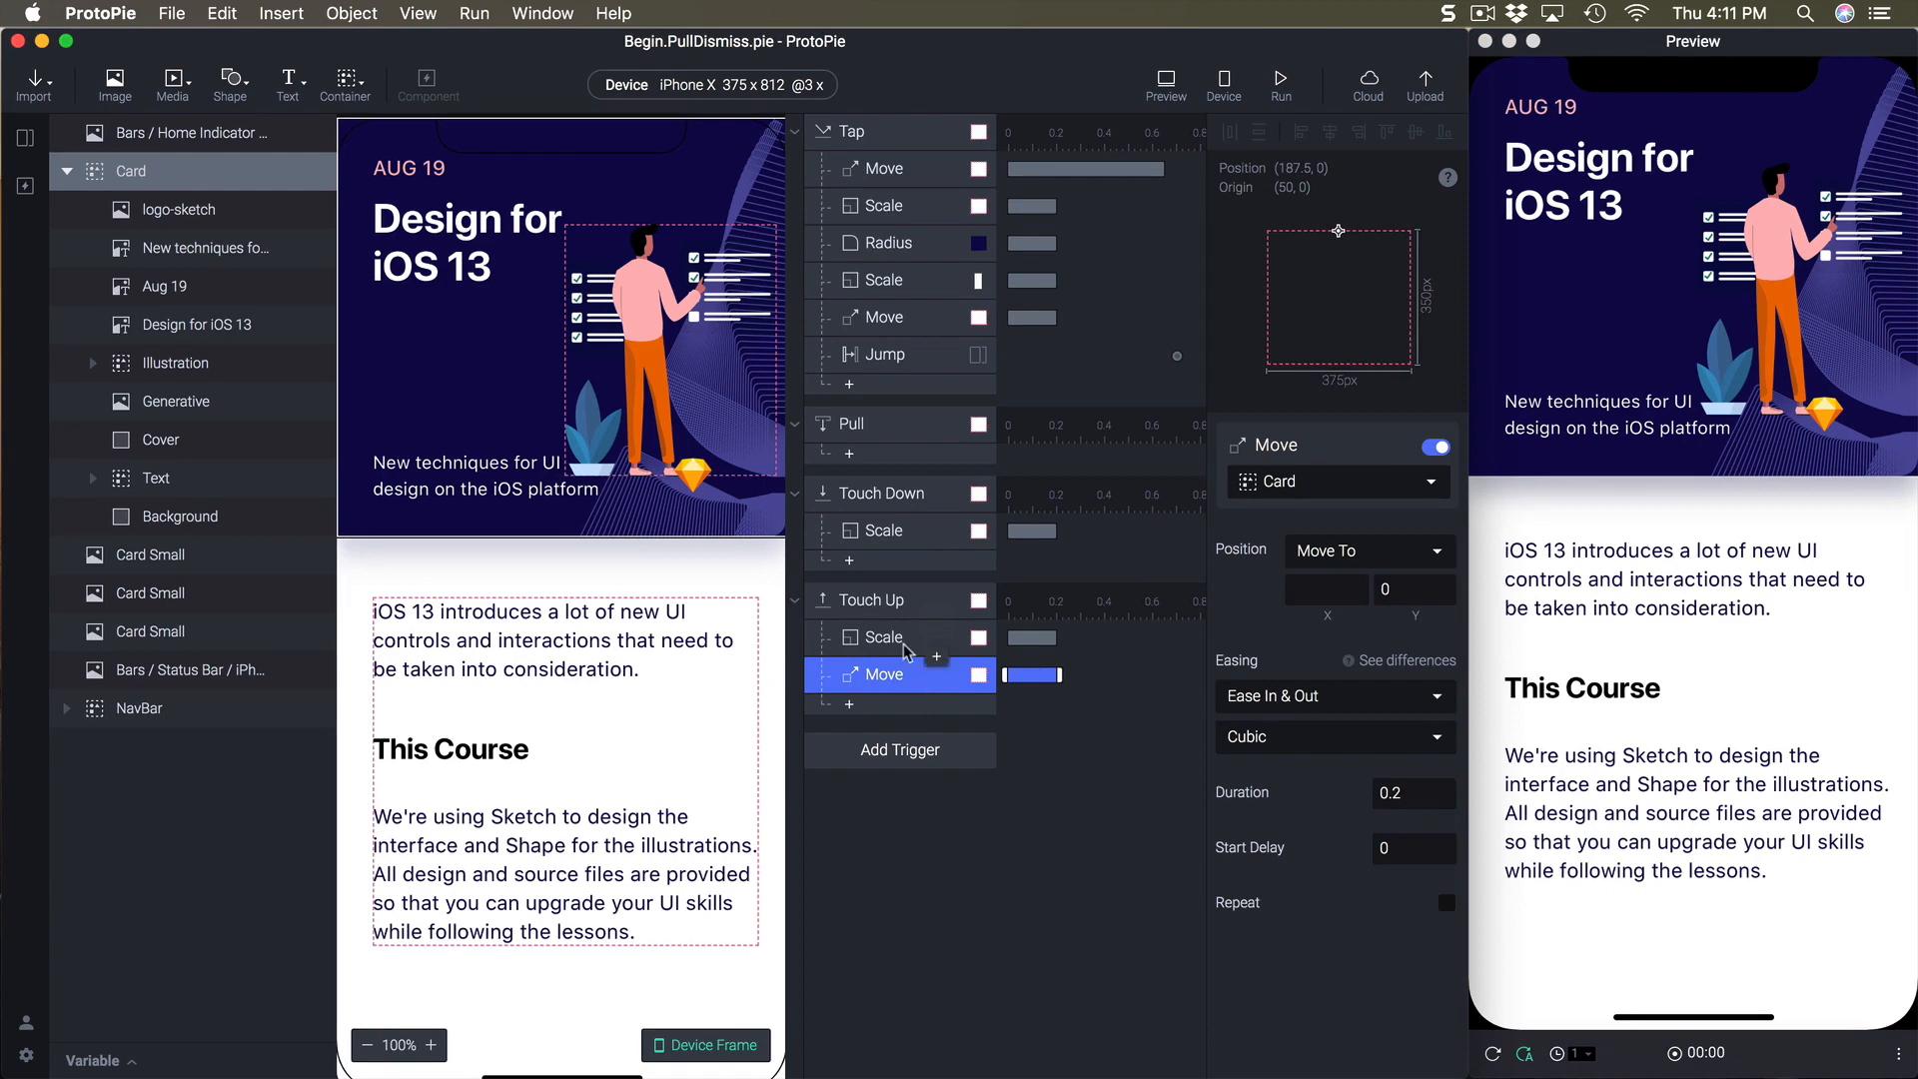
pyautogui.click(857, 137)
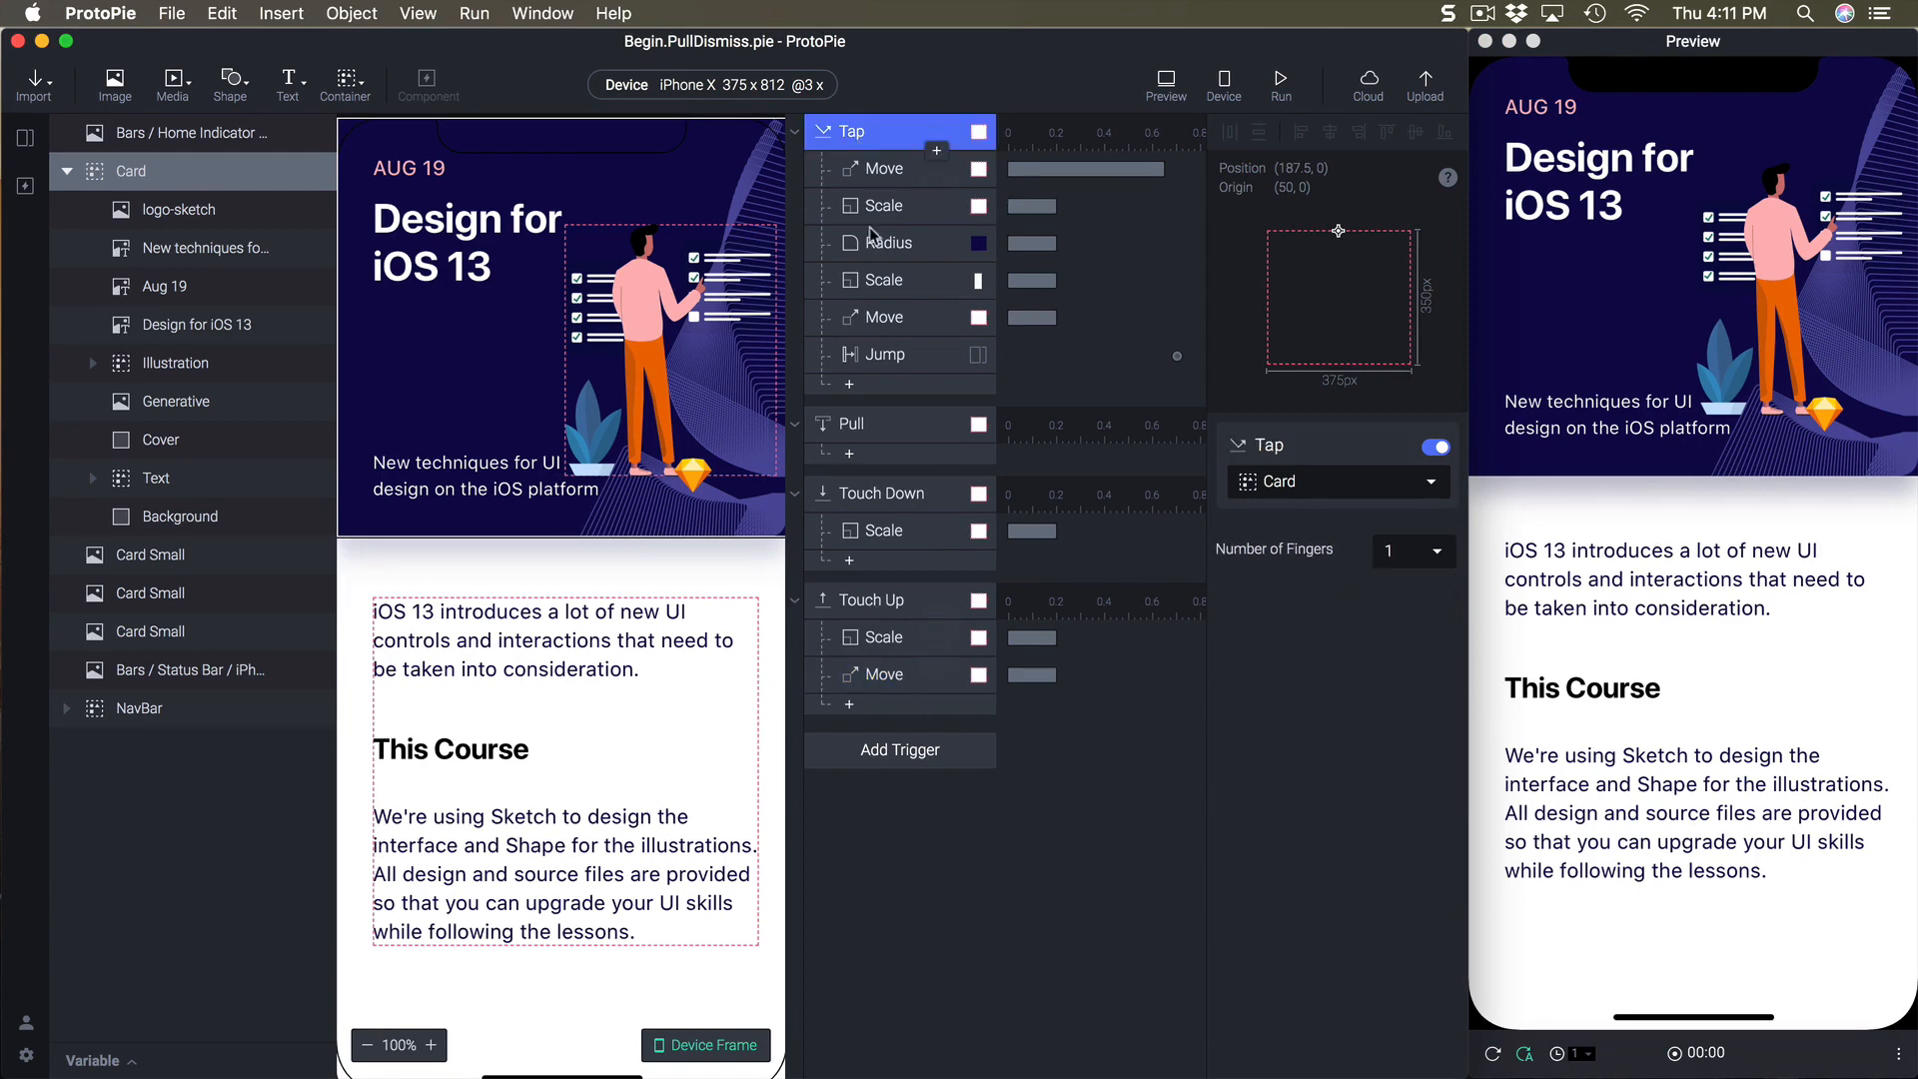
pyautogui.click(902, 609)
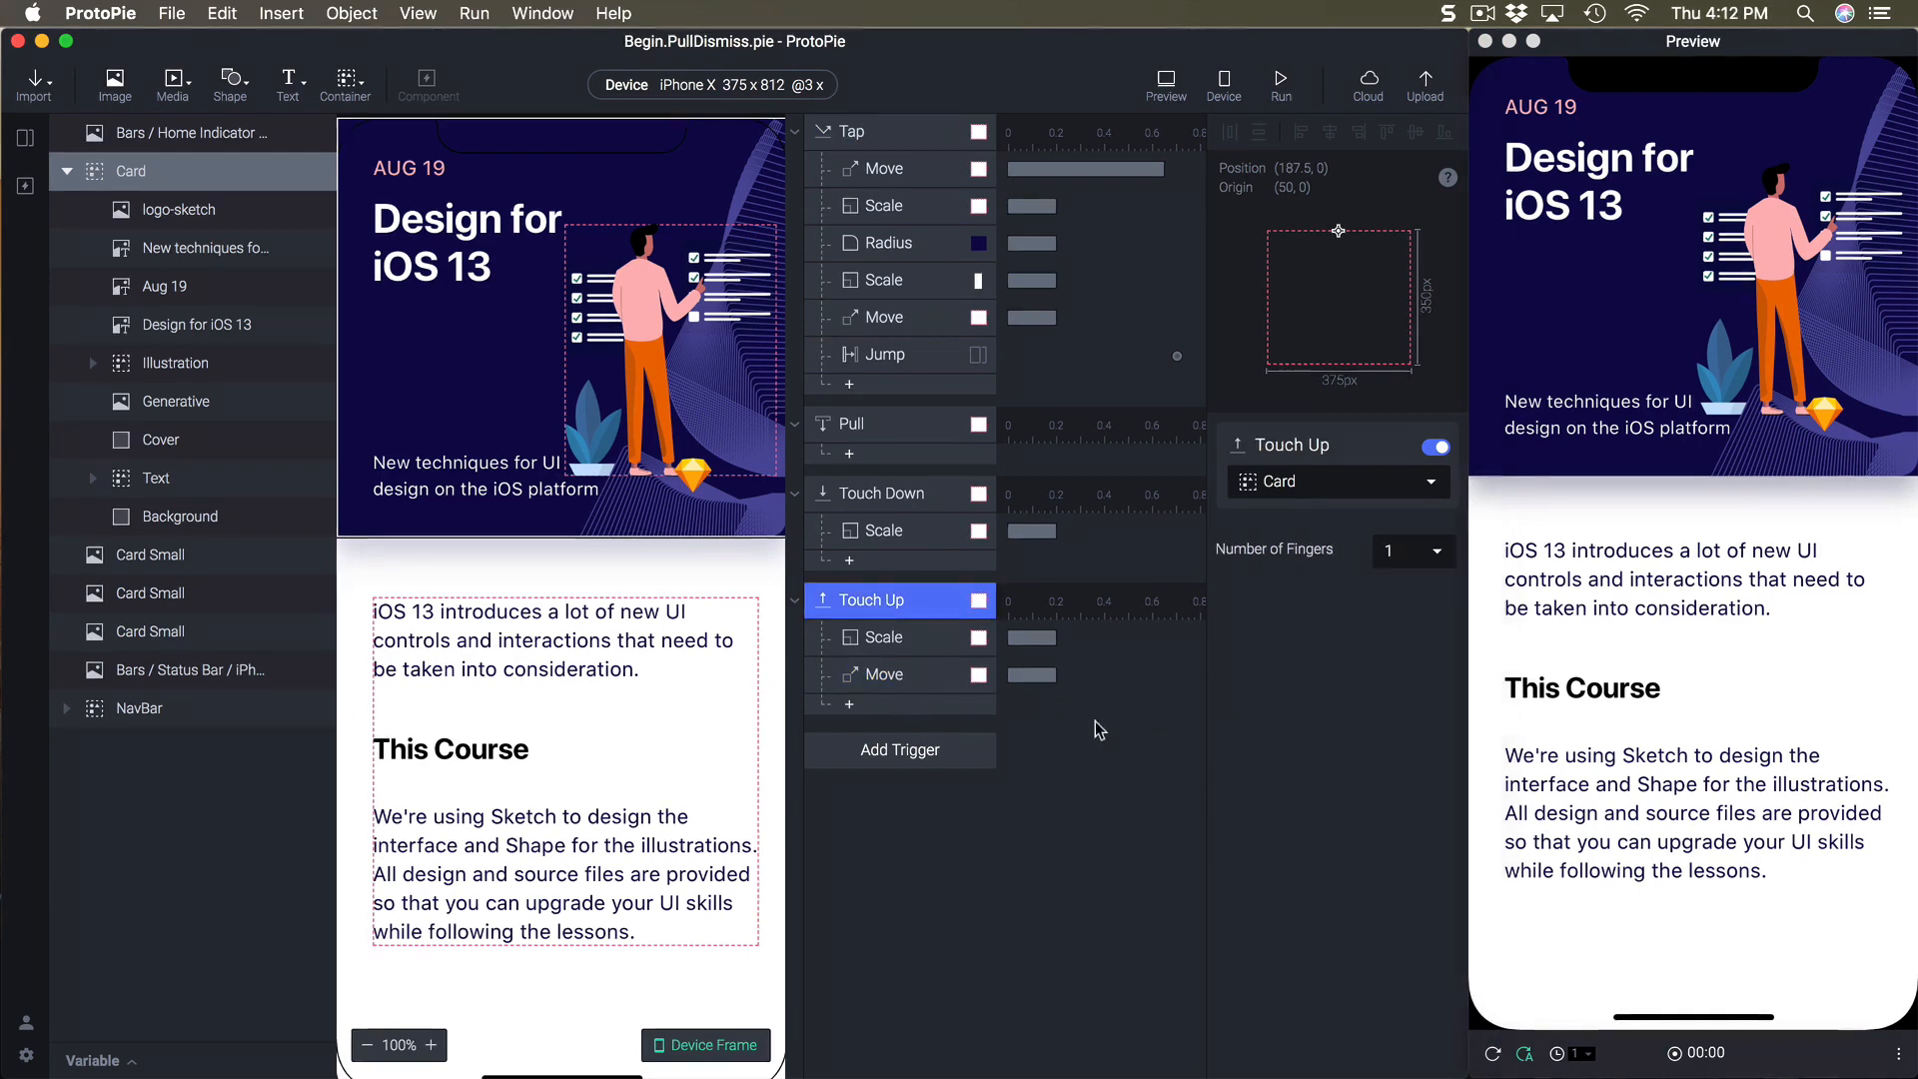
pyautogui.click(867, 135)
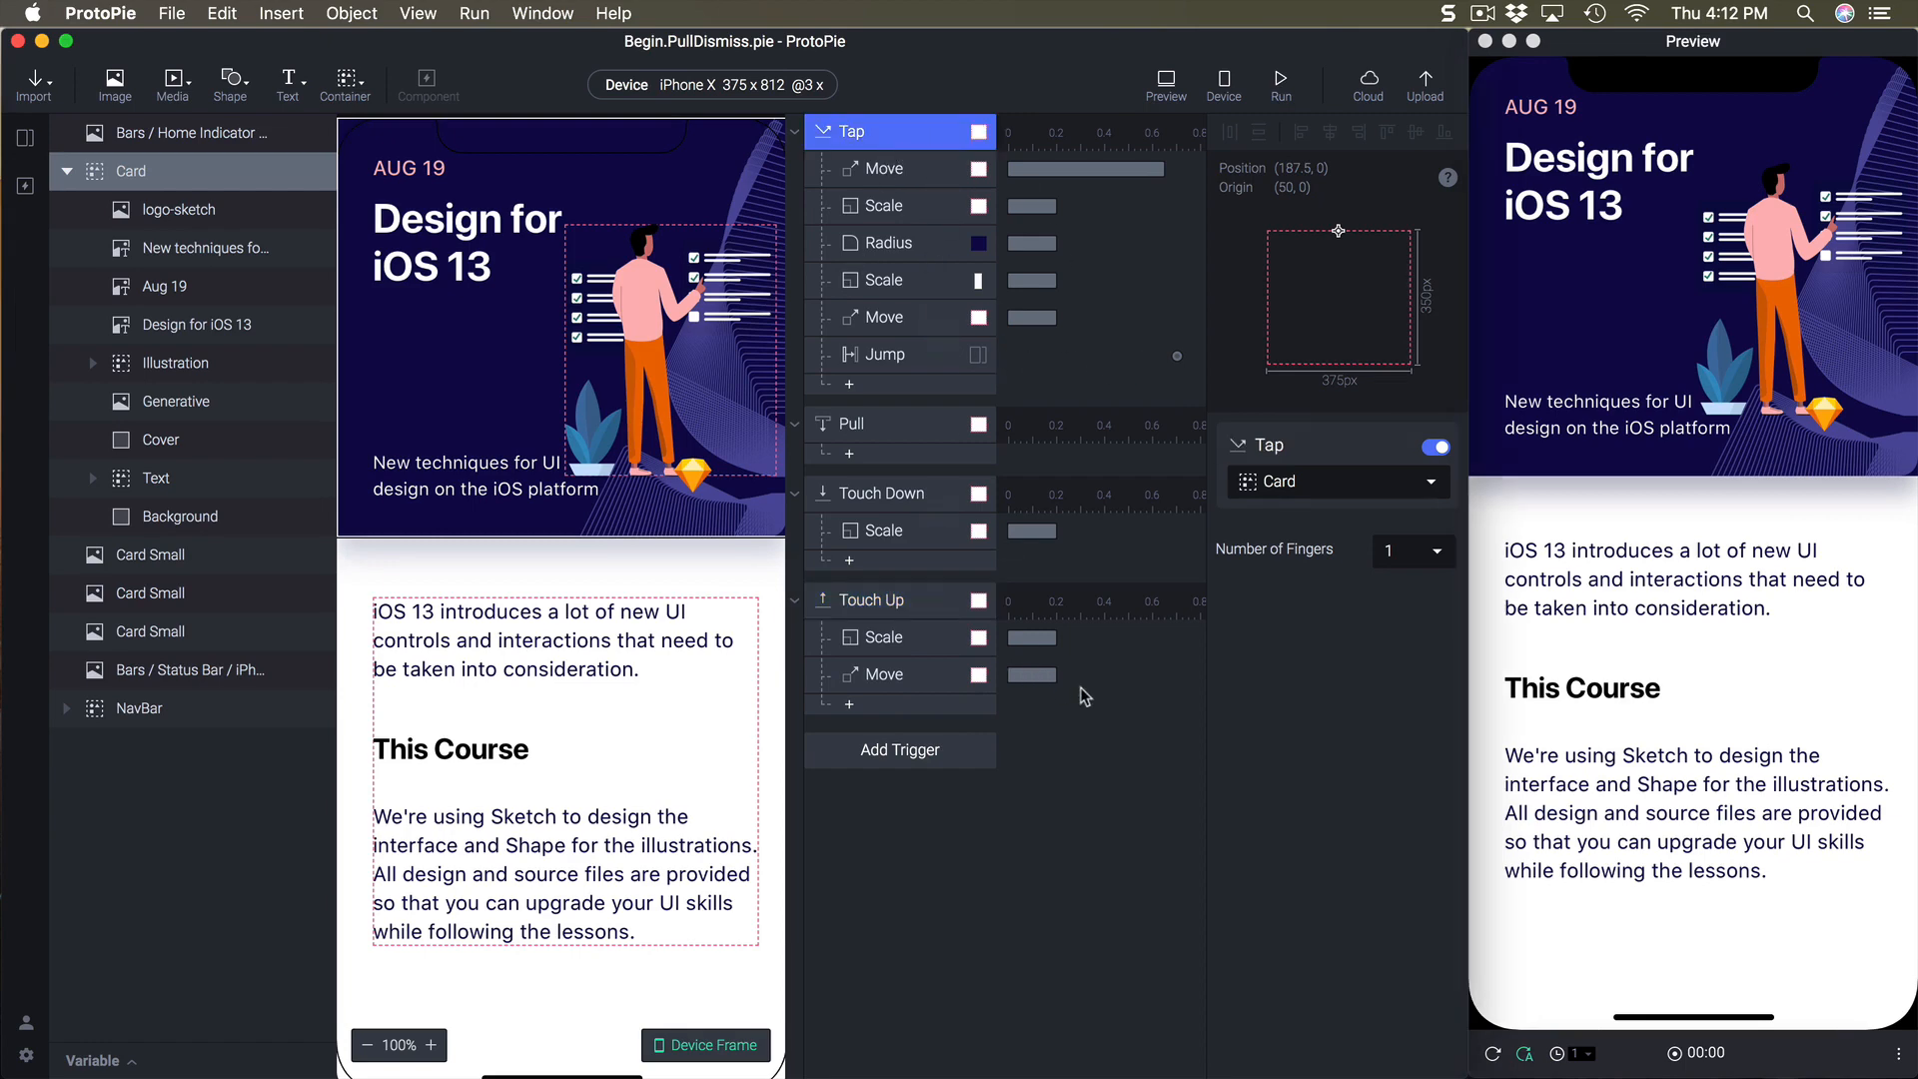
pyautogui.click(1153, 725)
# - Add a Radius response for the Cover layer to the Touch Down trigger, with the radius set to 16
pyautogui.click(201, 441)
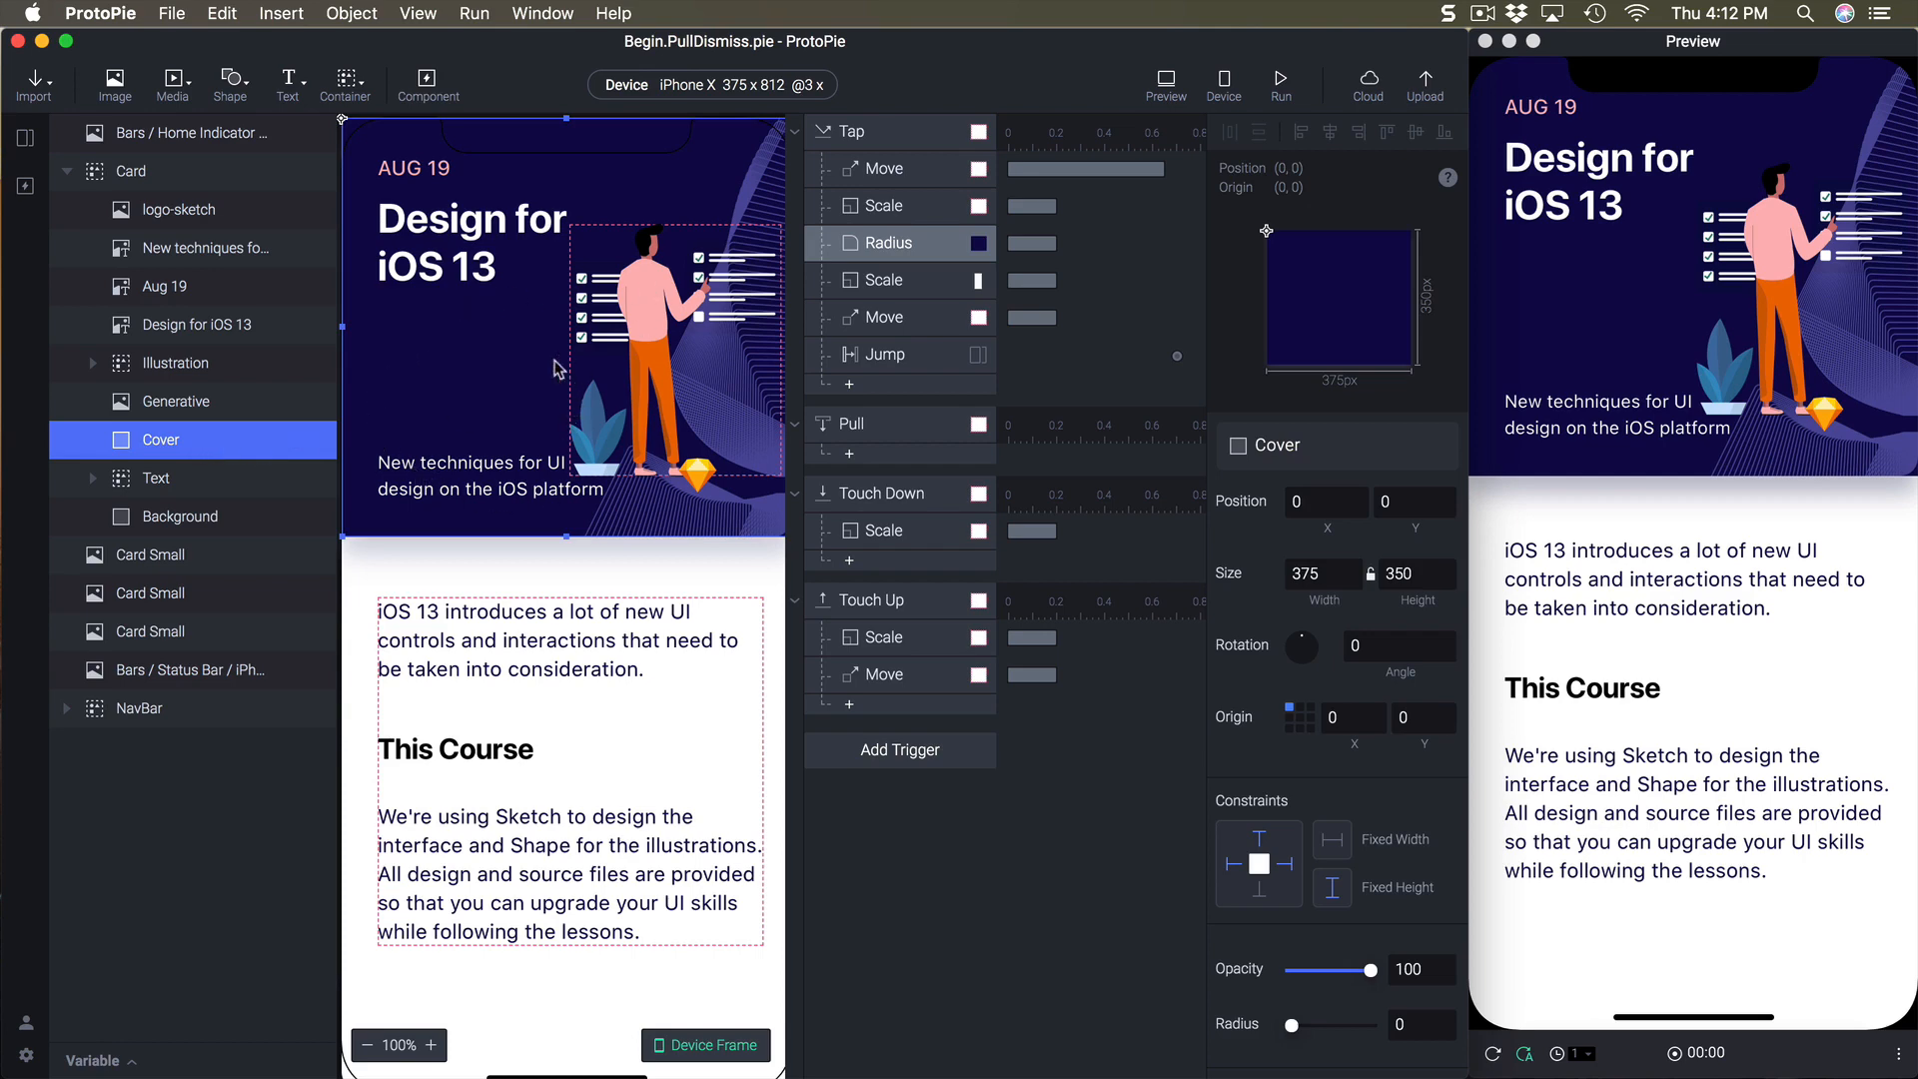
pyautogui.click(877, 571)
pyautogui.click(879, 777)
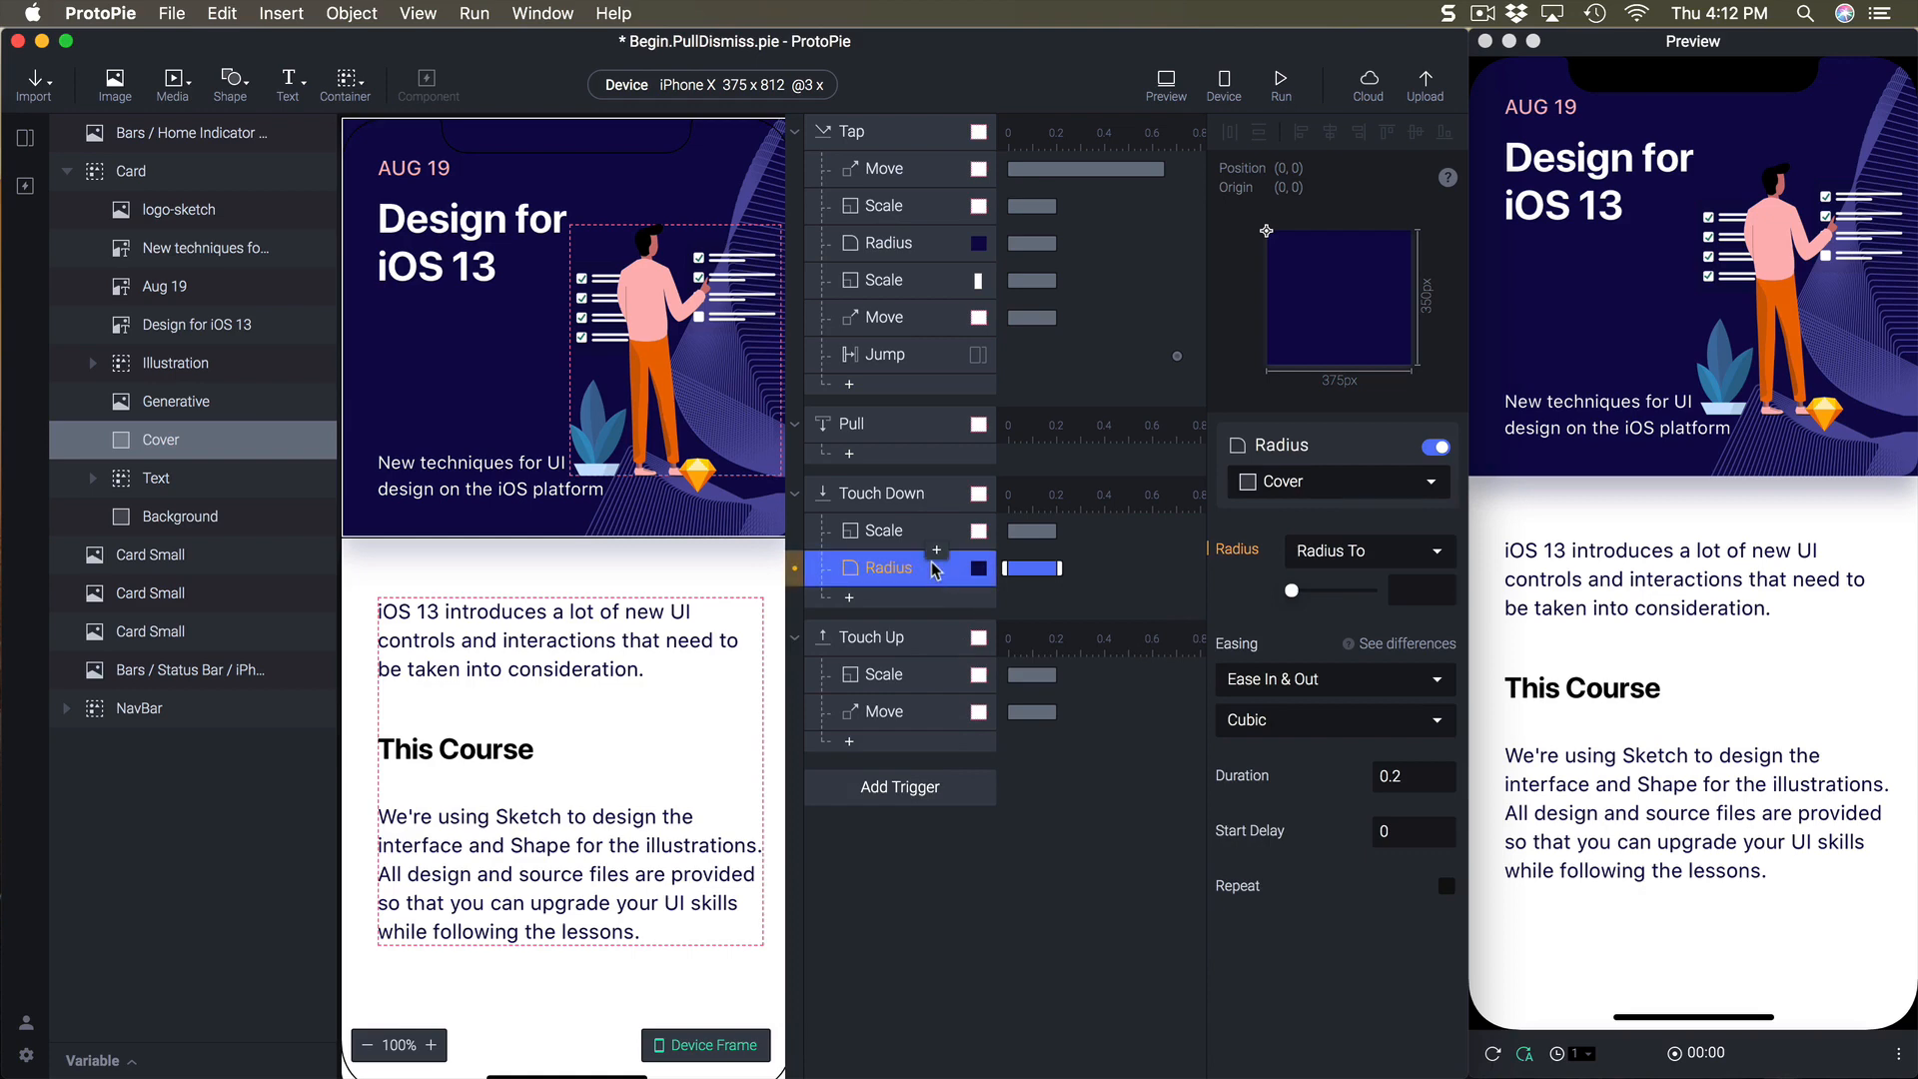
pyautogui.click(1403, 577)
pyautogui.write('16')
pyautogui.press('Return')
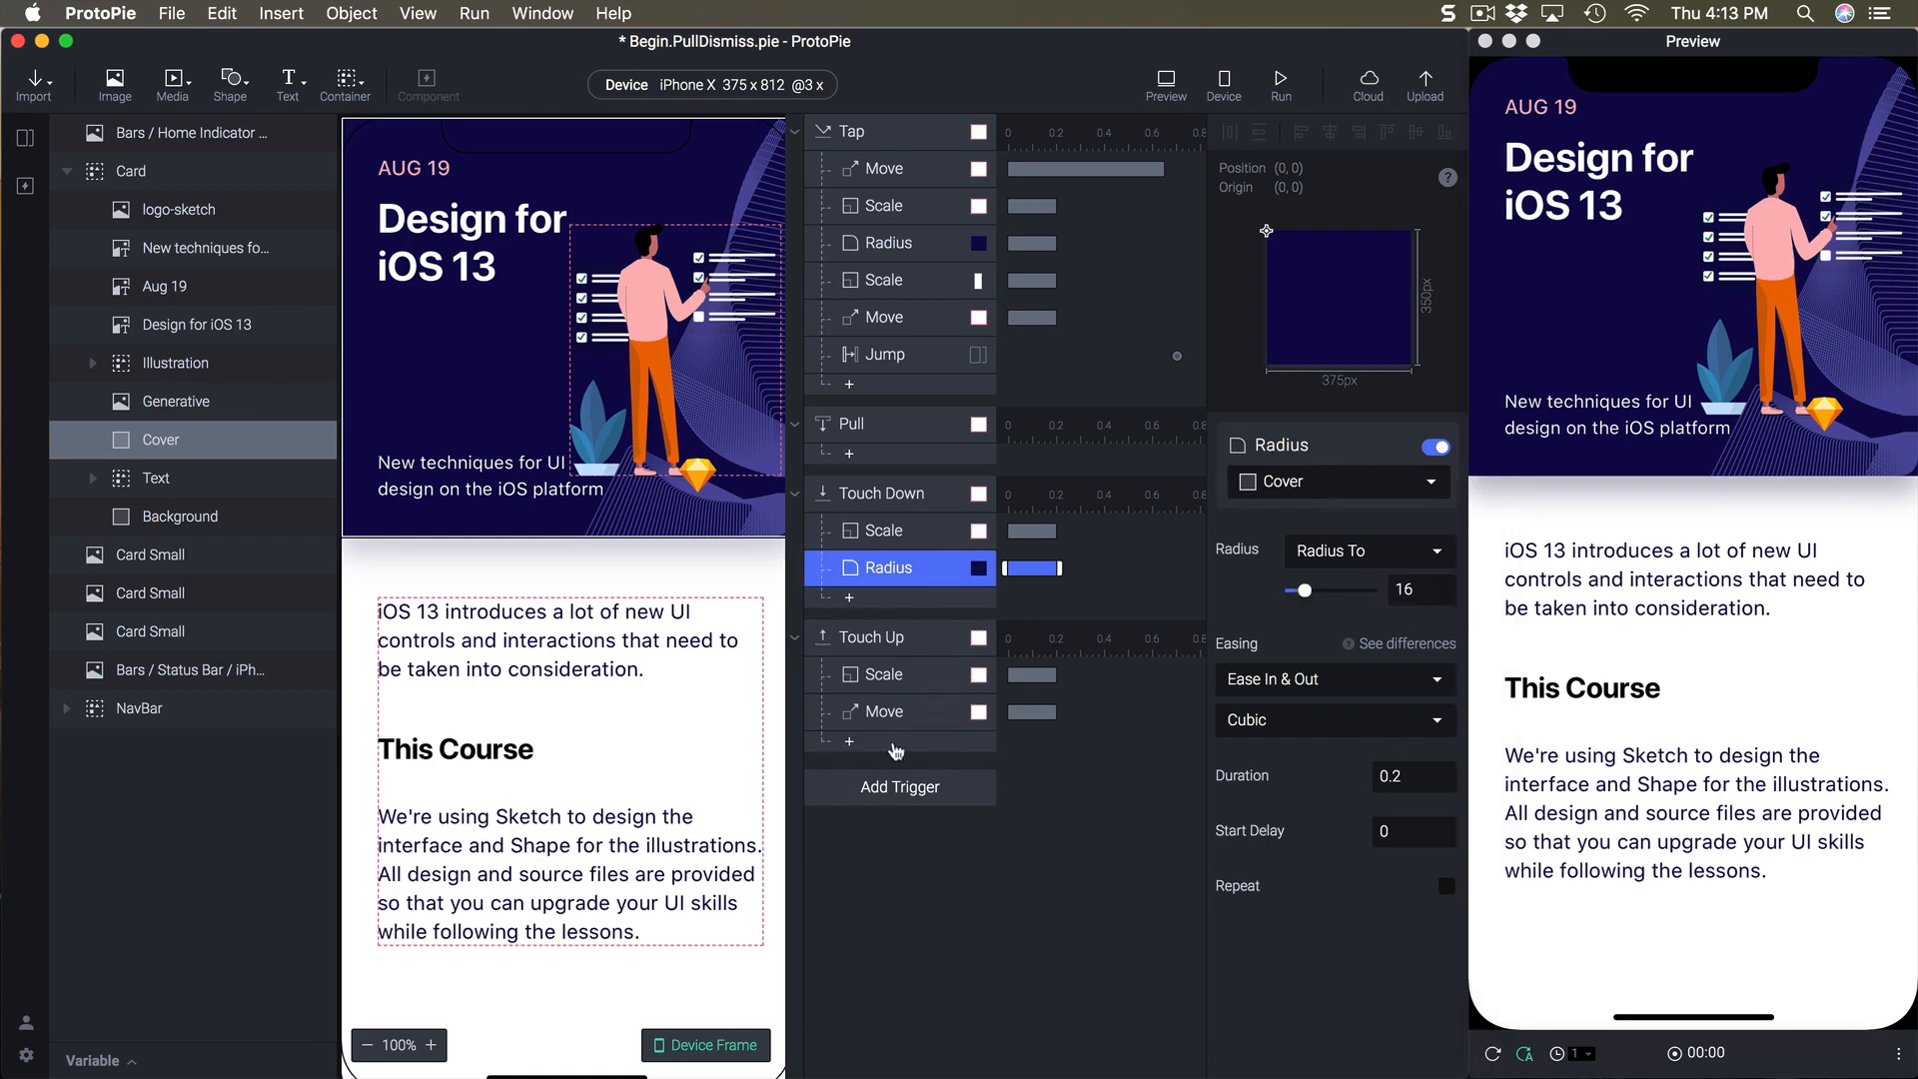
# - Add a Radius response of 0 for the Cover to the Touch Up trigger and test pulling the card in the preview
pyautogui.click(849, 743)
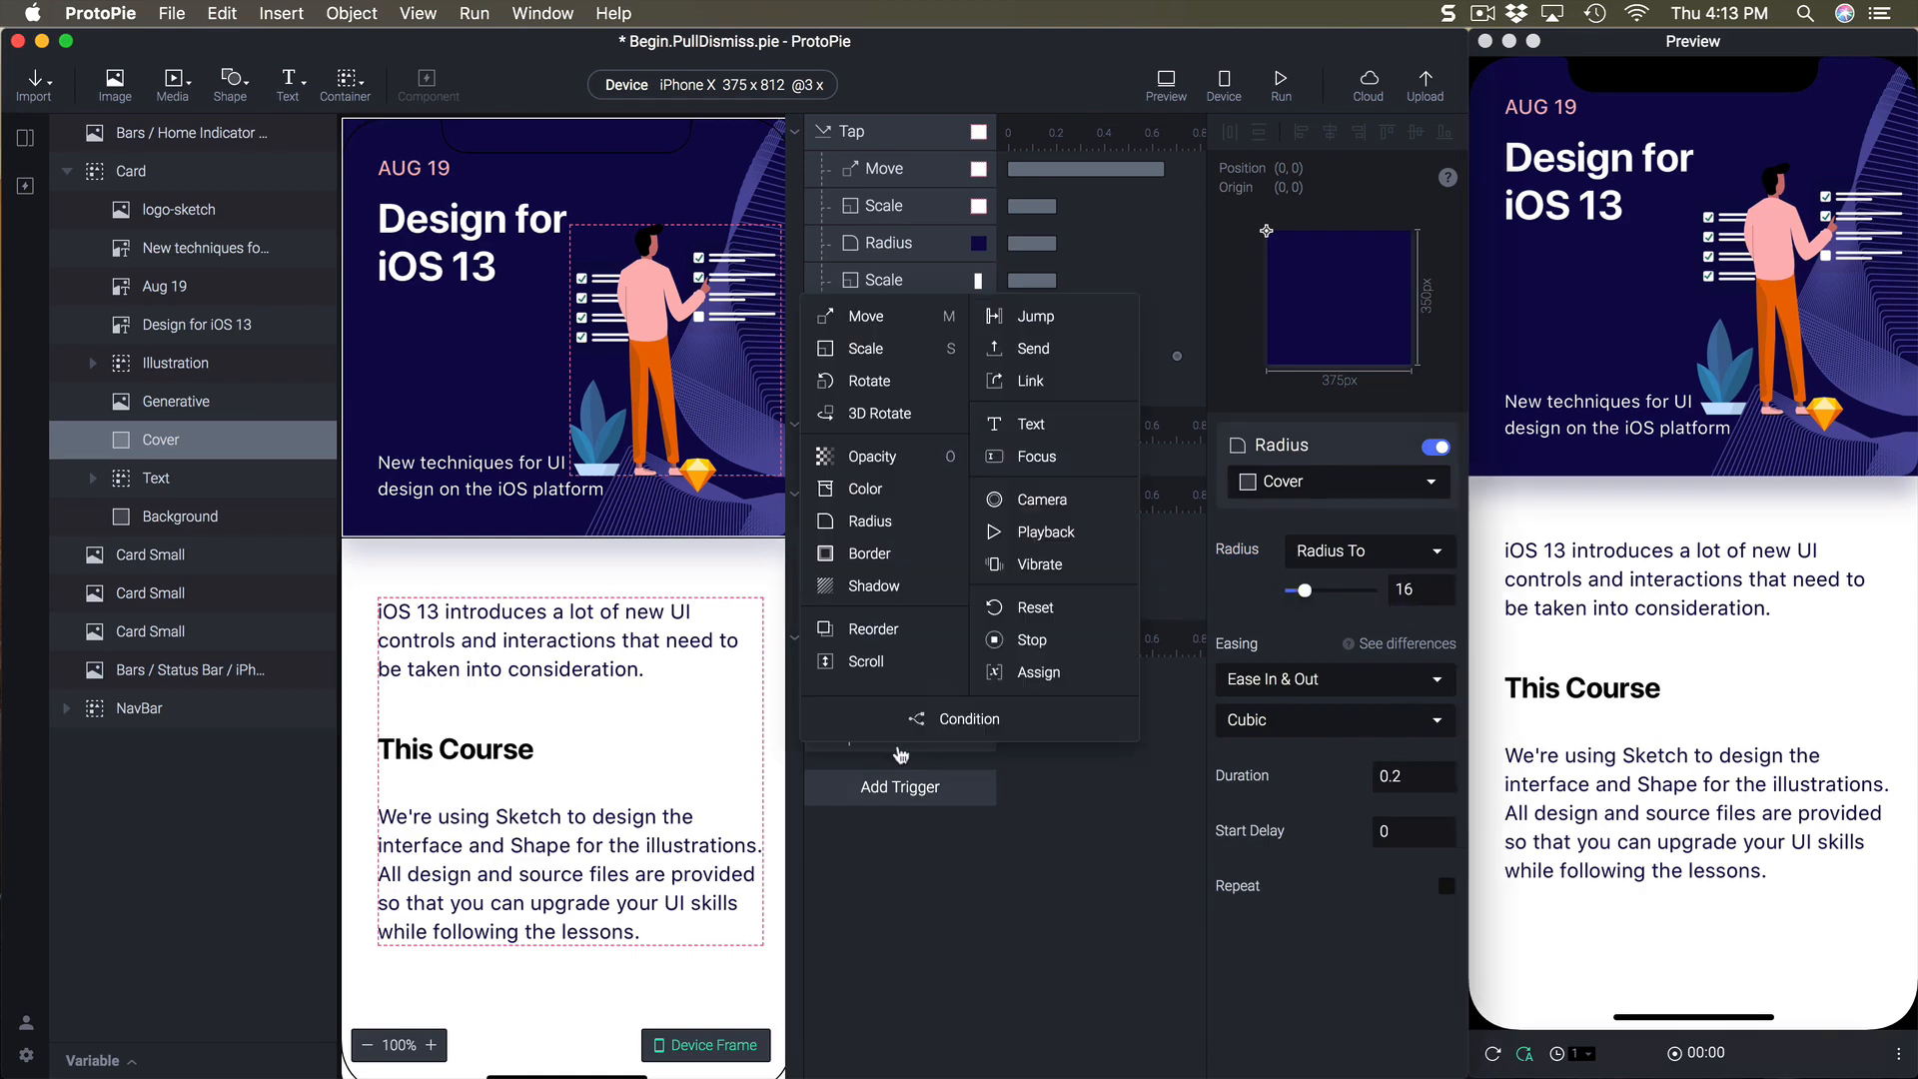
pyautogui.click(869, 520)
pyautogui.click(1416, 587)
pyautogui.write('0')
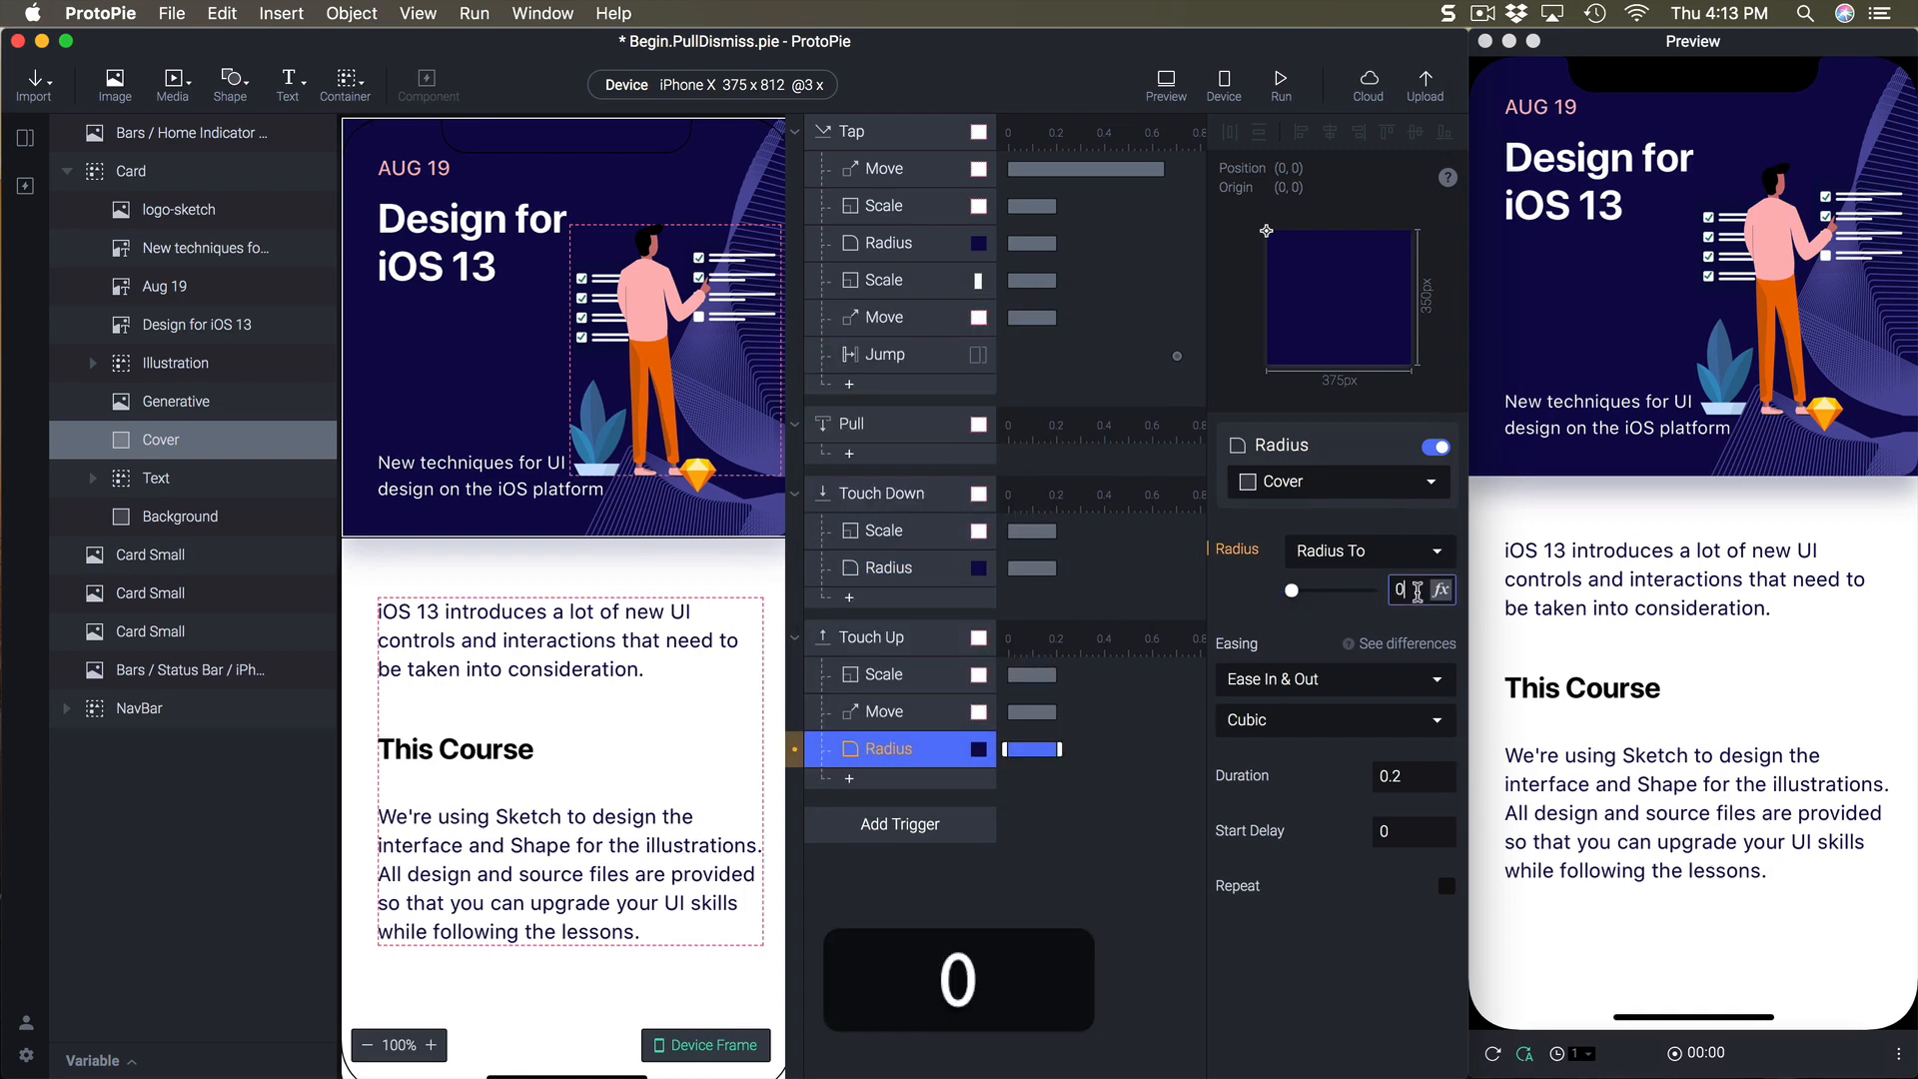
pyautogui.press('Return')
pyautogui.moveTo(1690, 361); pyautogui.dragTo(1674, 464)
pyautogui.moveTo(1655, 300); pyautogui.dragTo(1669, 442)
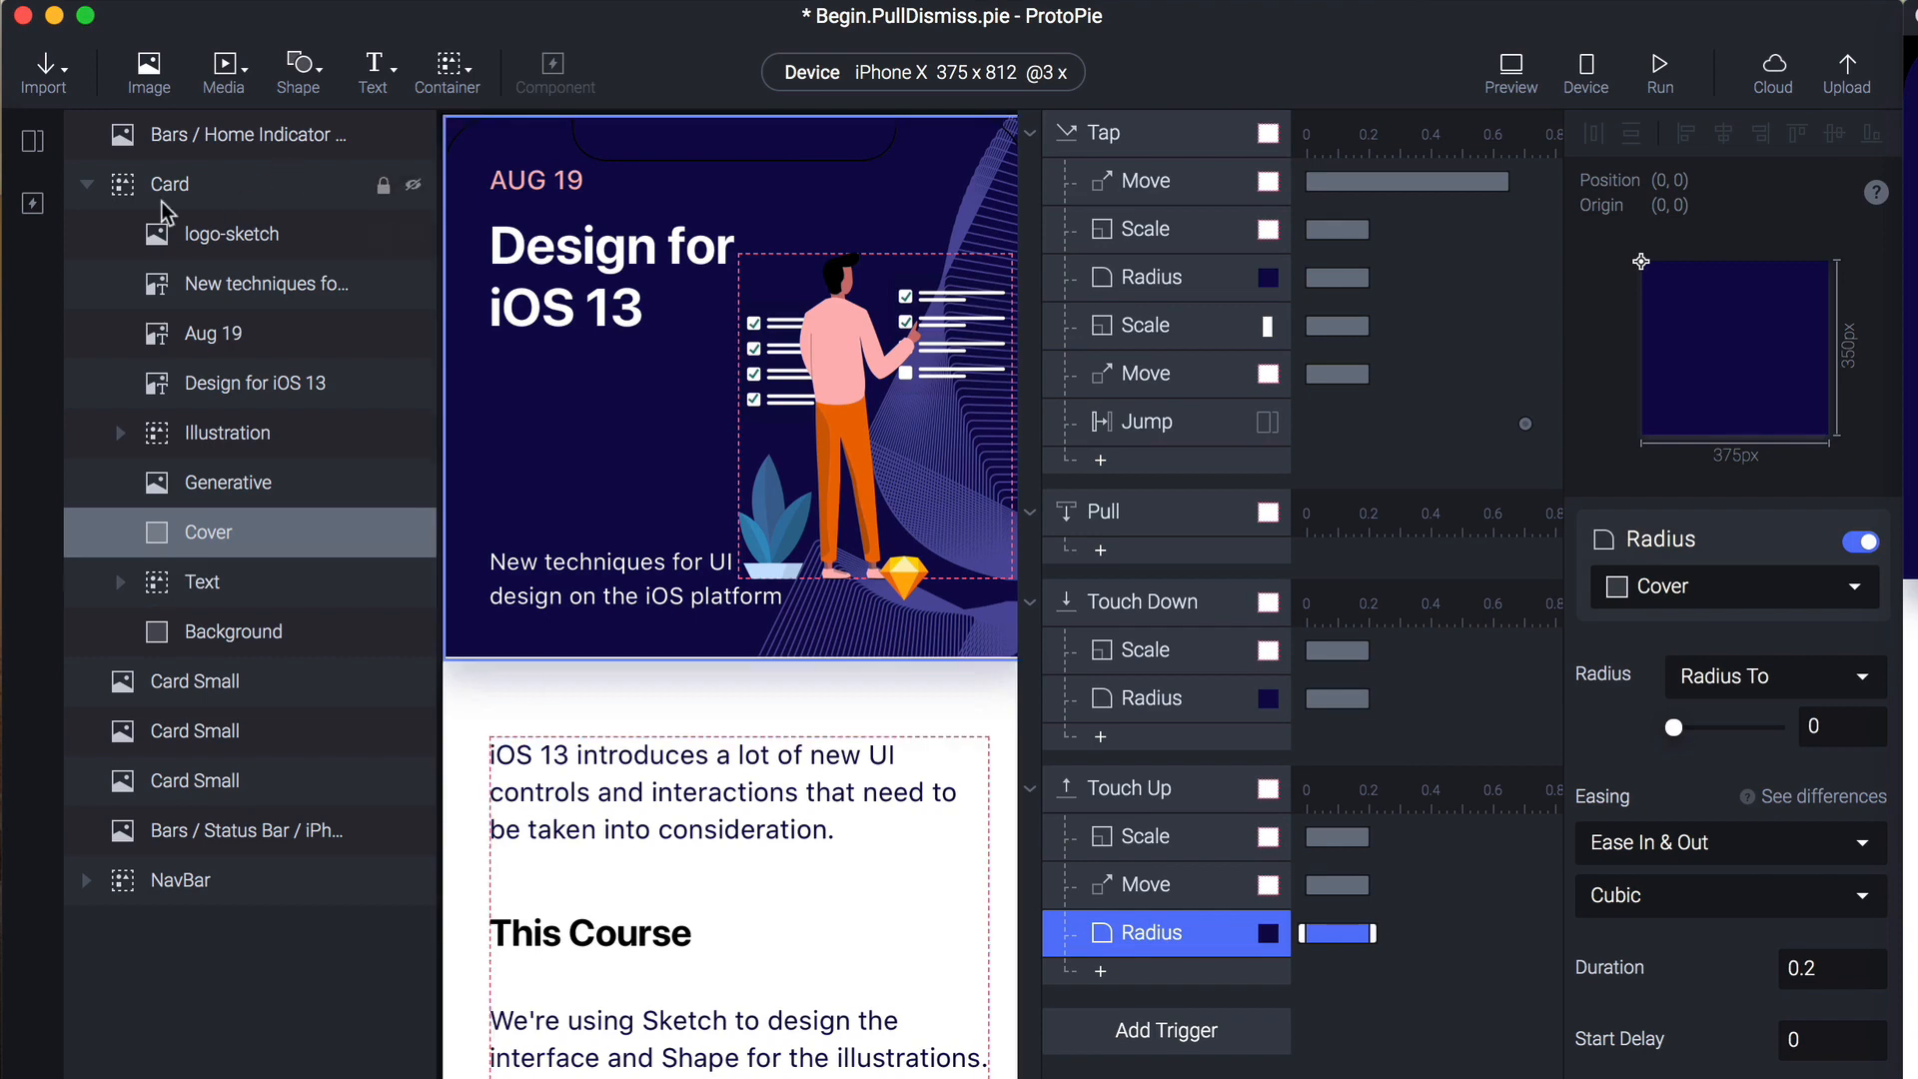
# - Insert a rectangle directly beneath the Card layer, above the small cards, and rename it Mask
pyautogui.click(88, 185)
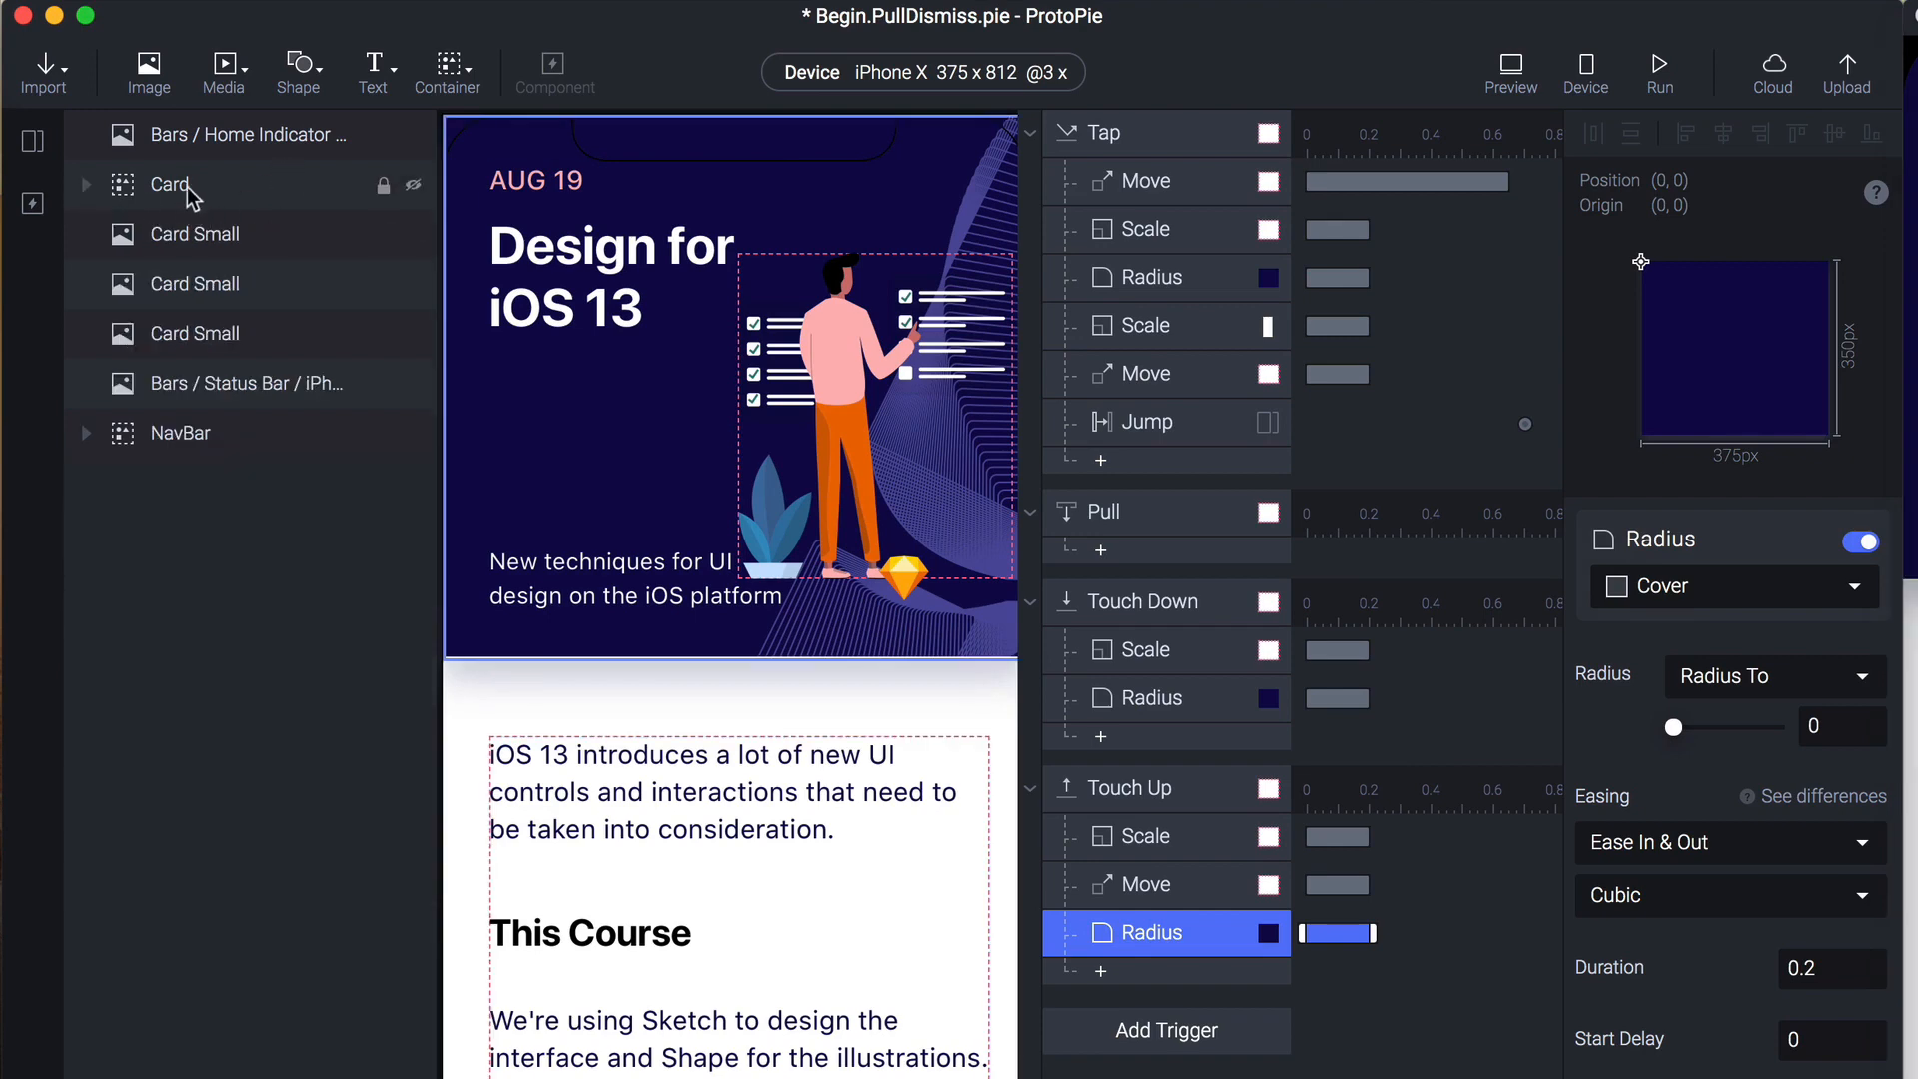
pyautogui.click(192, 244)
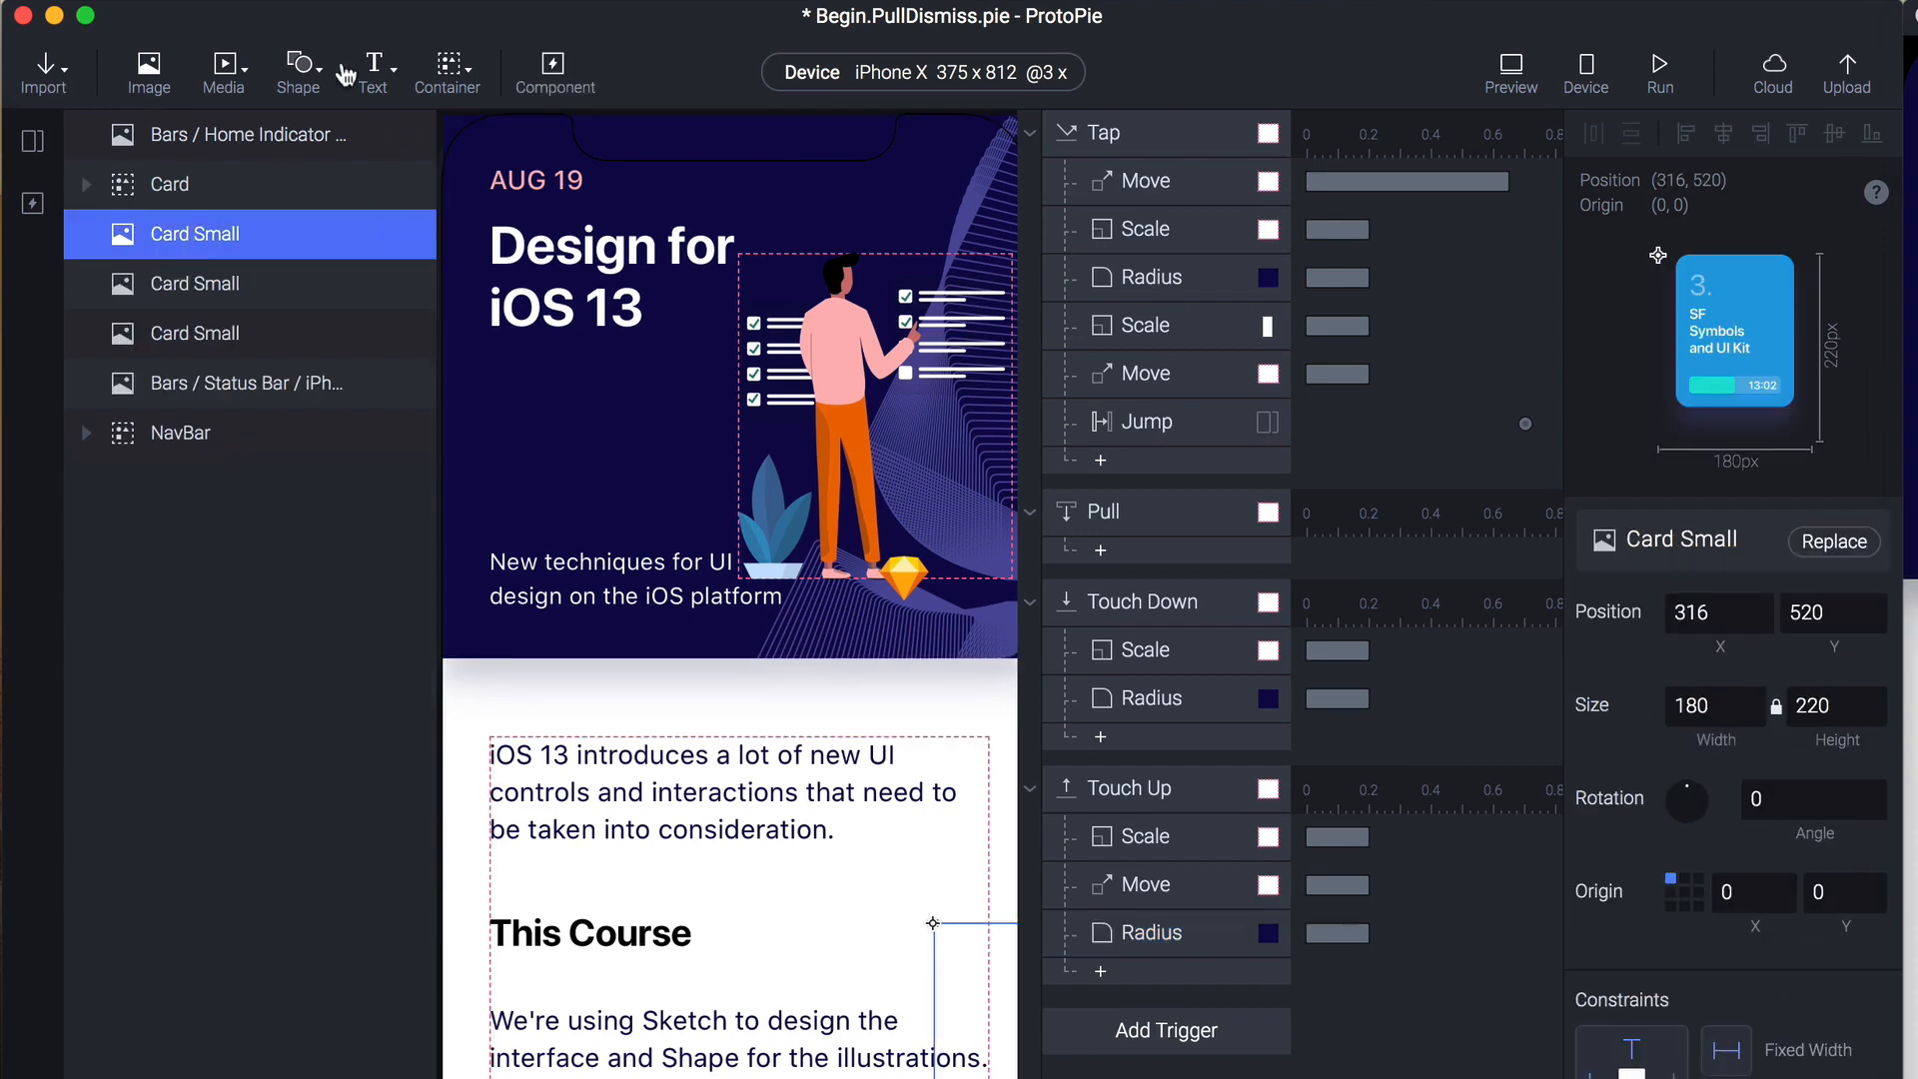
pyautogui.click(298, 68)
pyautogui.click(329, 133)
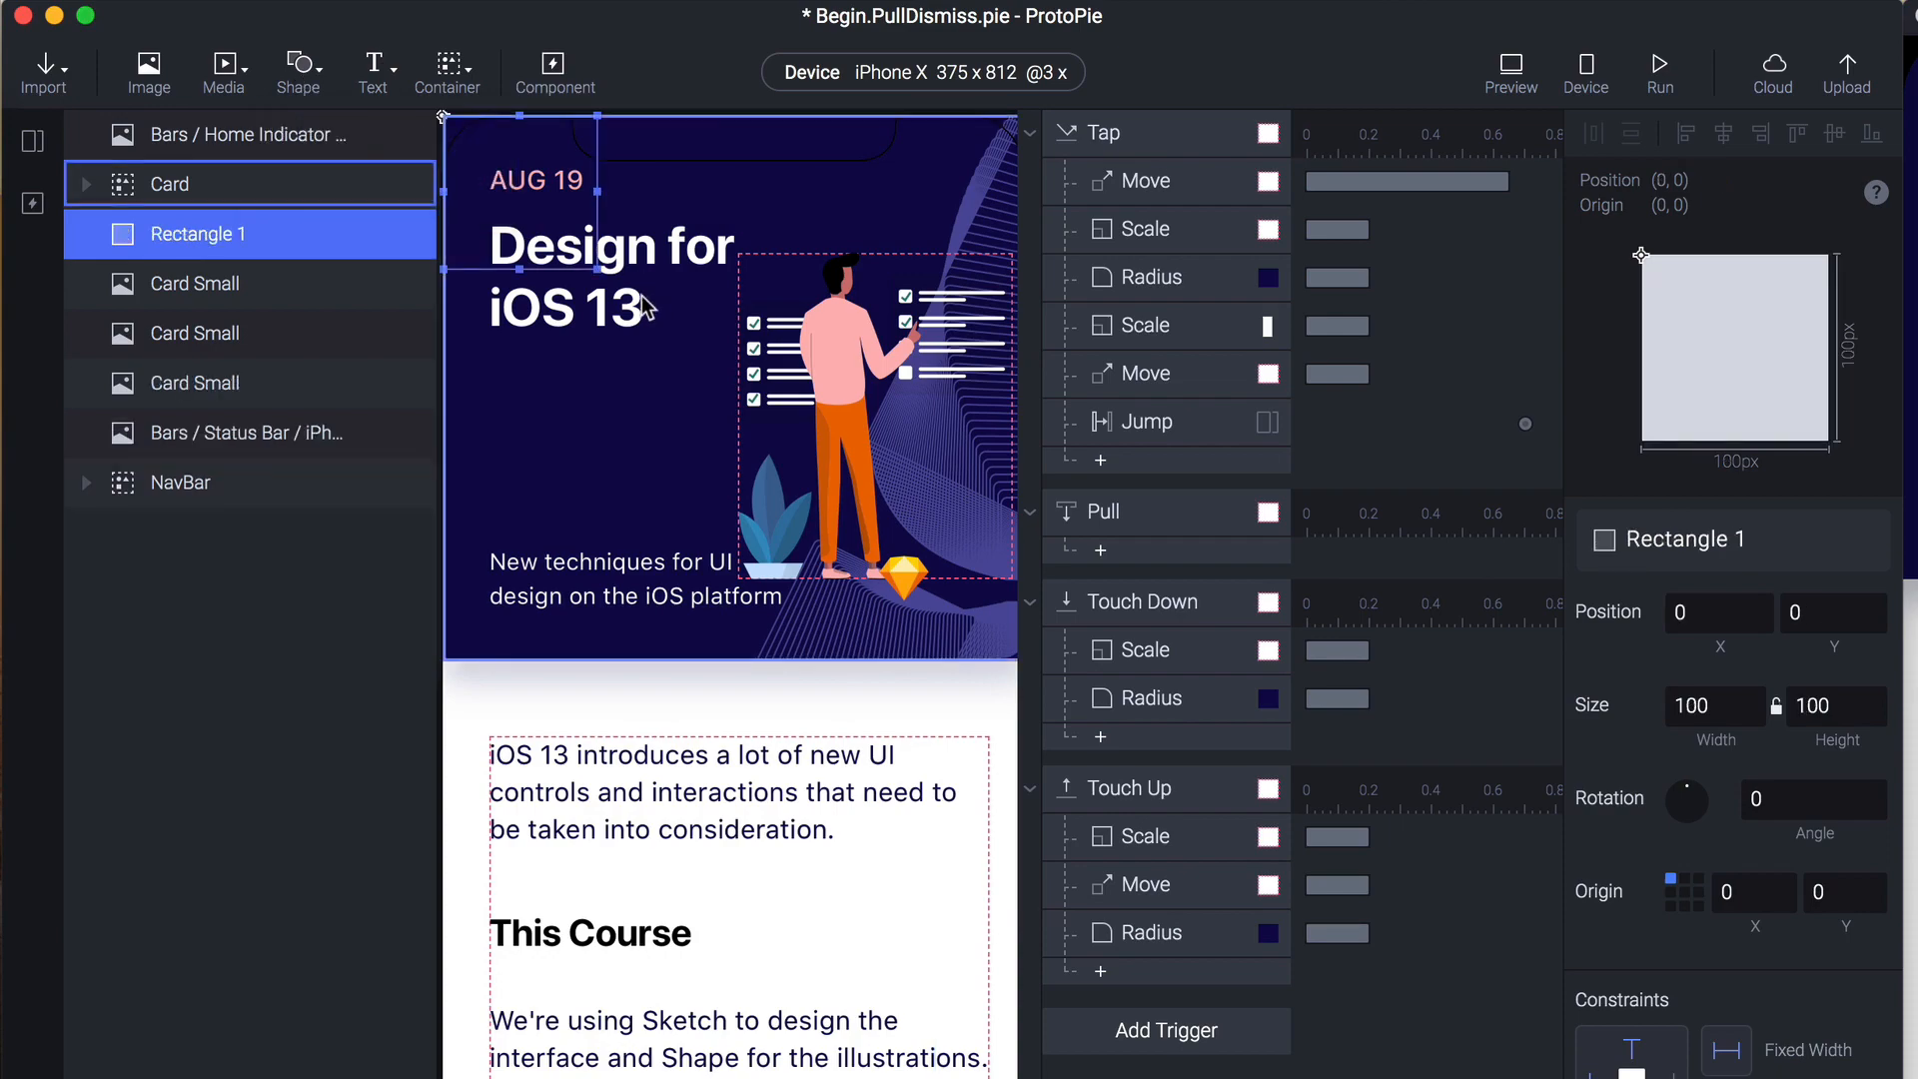
pyautogui.doubleClick(252, 249)
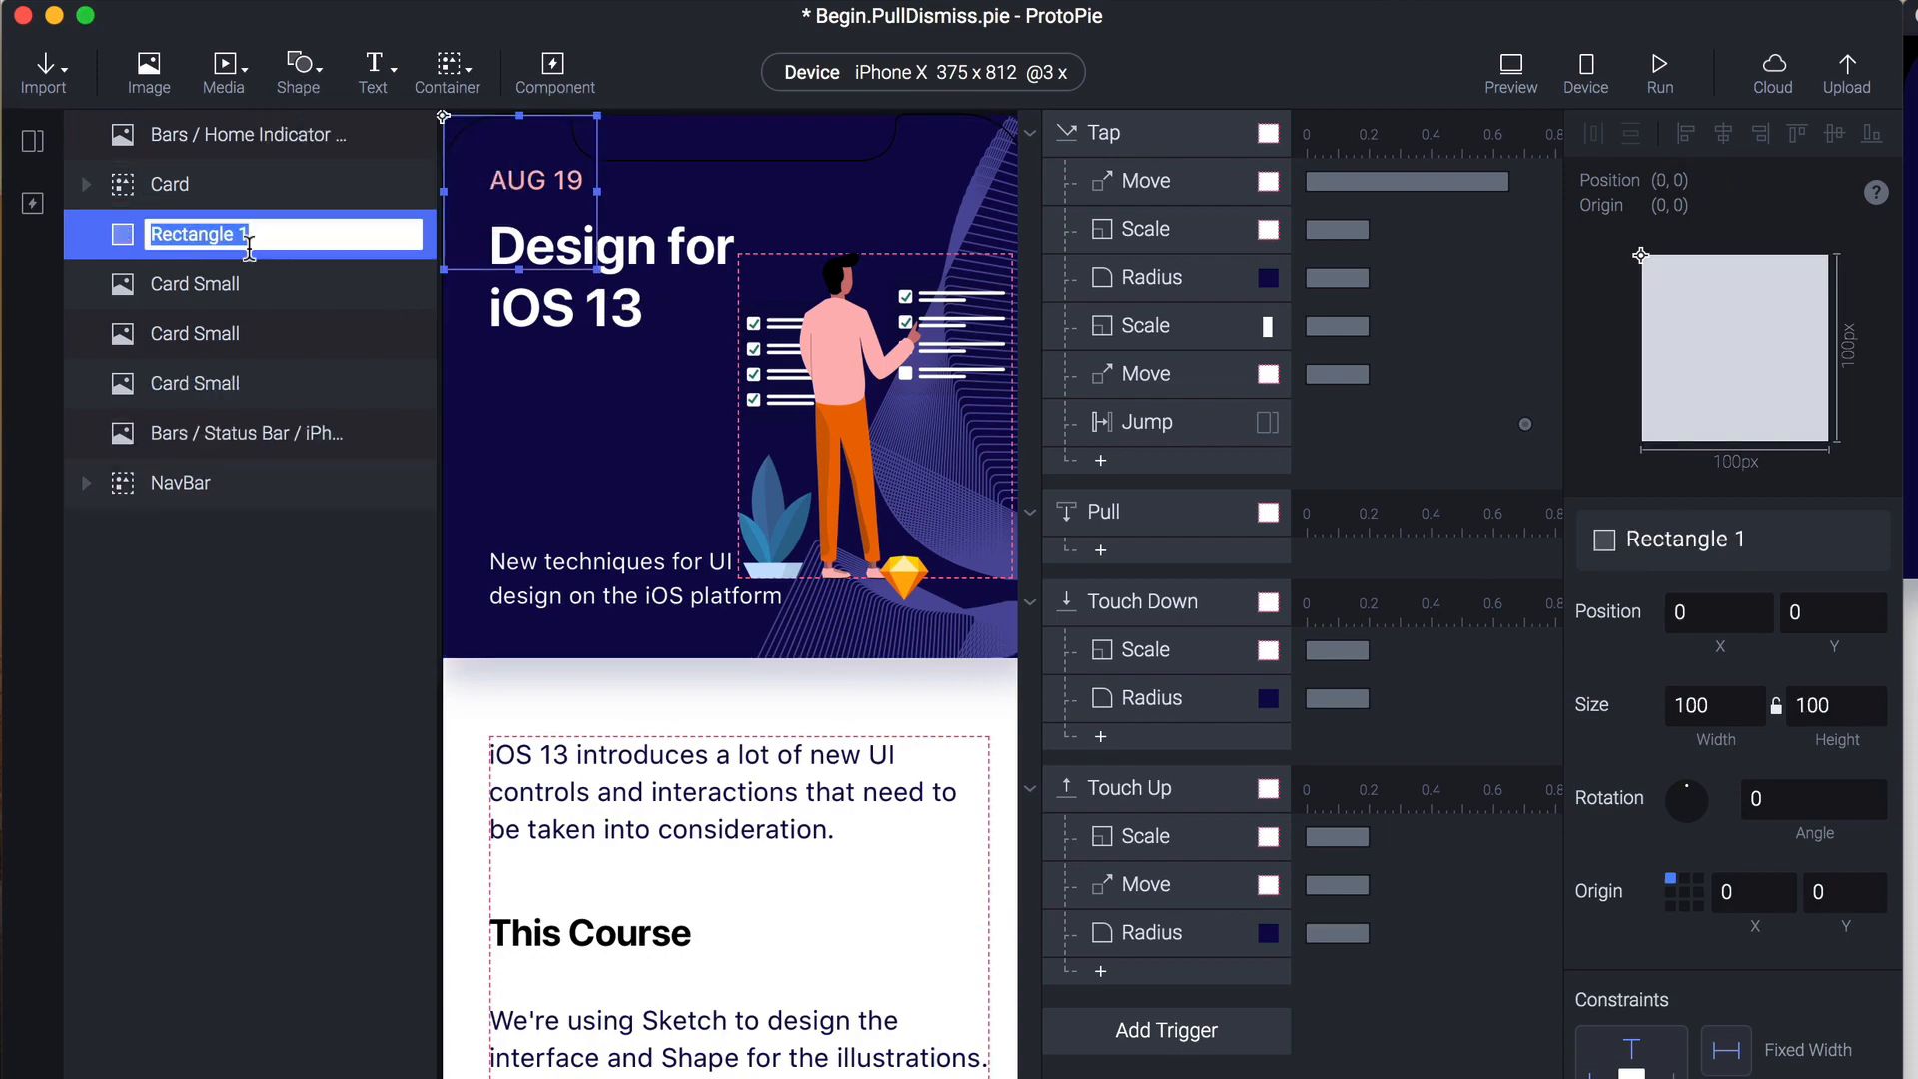
pyautogui.write('Mask')
pyautogui.press('Return')
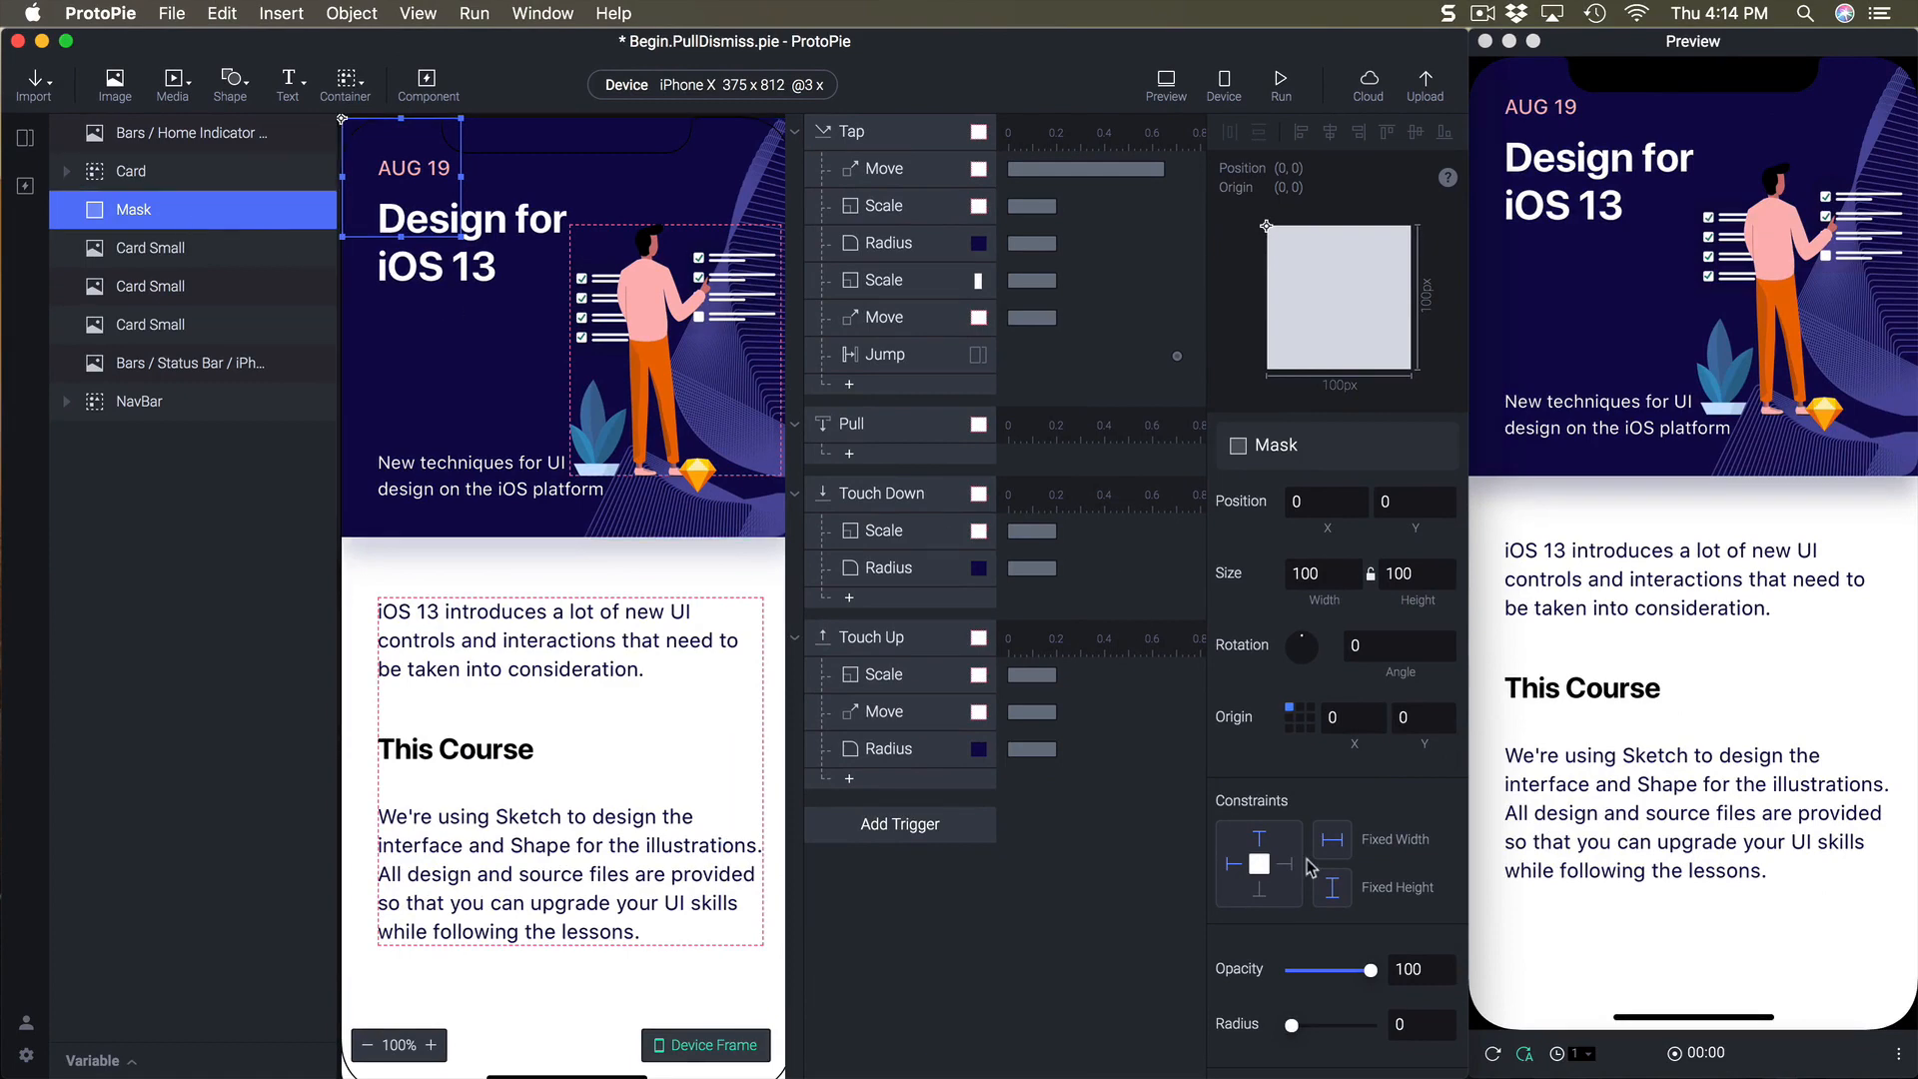
# - Set the Mask rectangle's fill colour to black, 000000
pyautogui.scroll(-2, 1309, 867)
pyautogui.click(1230, 802)
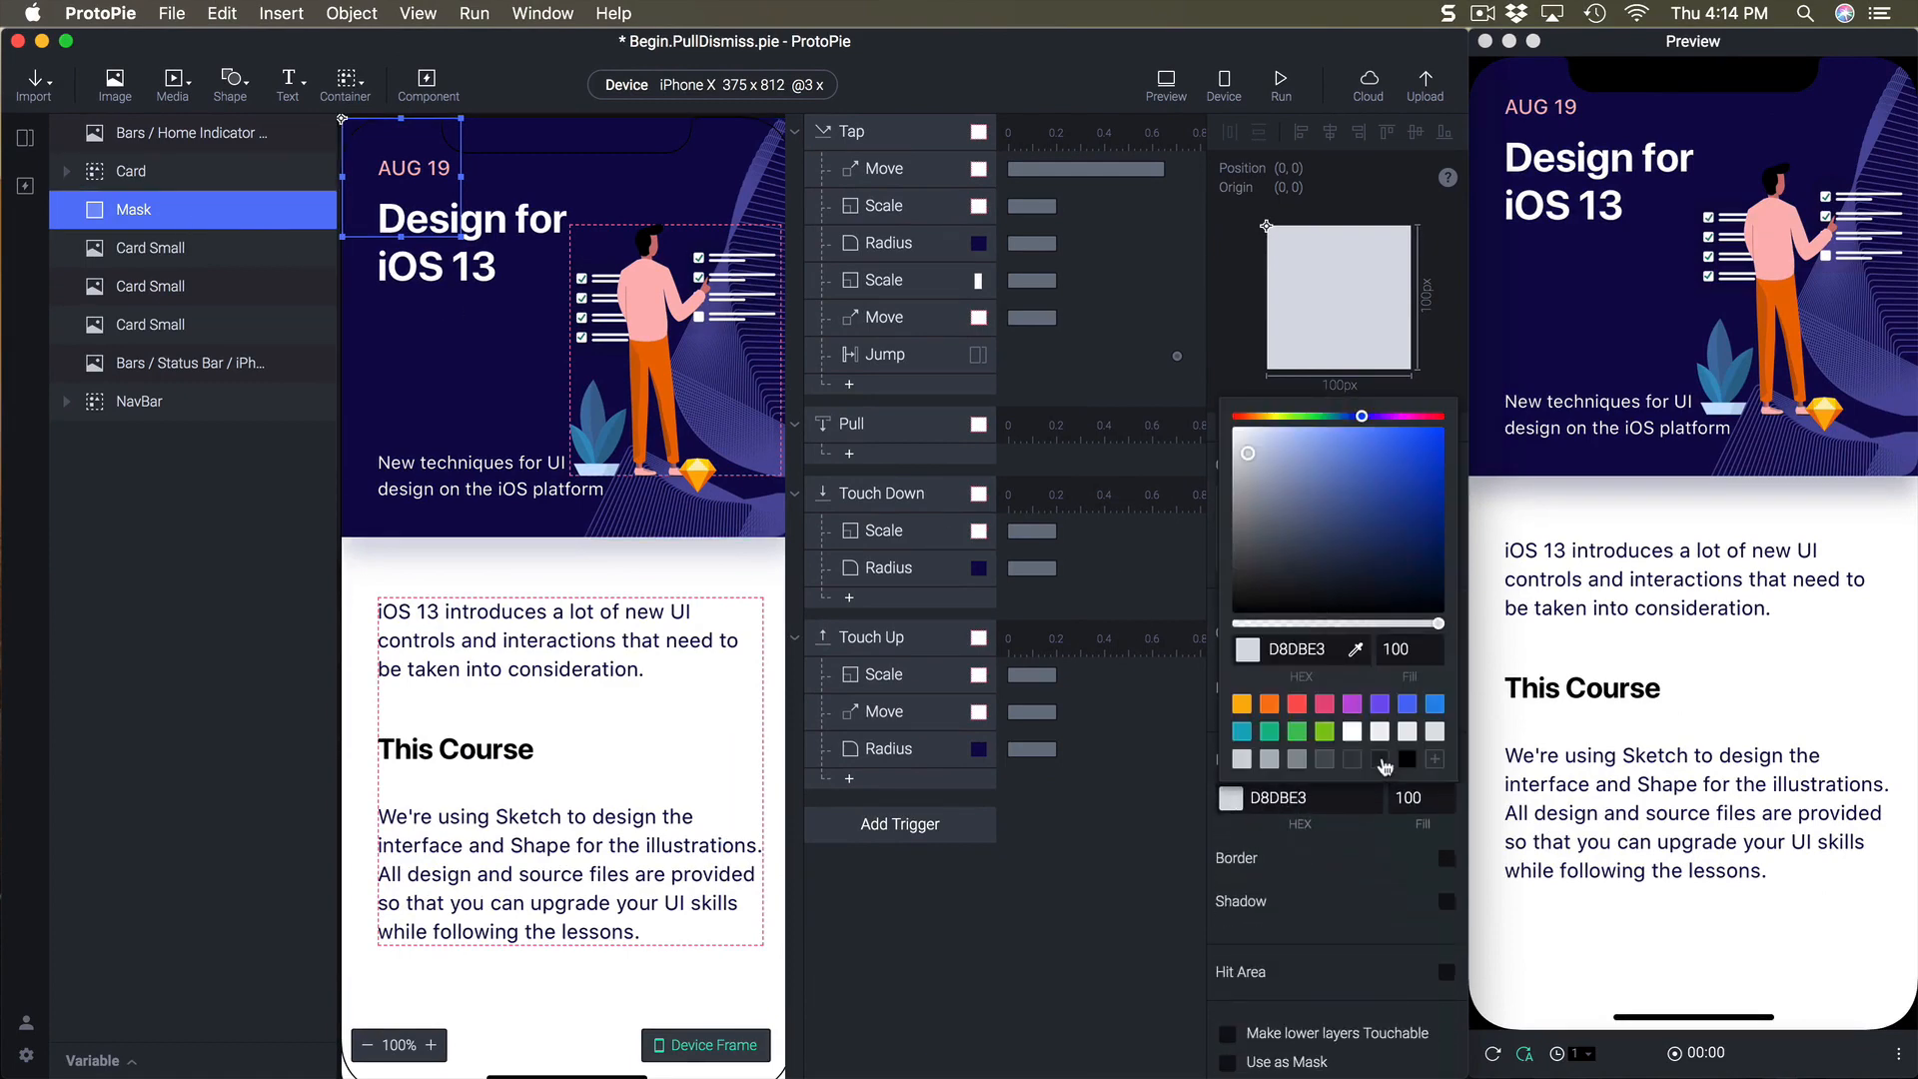
pyautogui.click(1406, 762)
pyautogui.click(1331, 799)
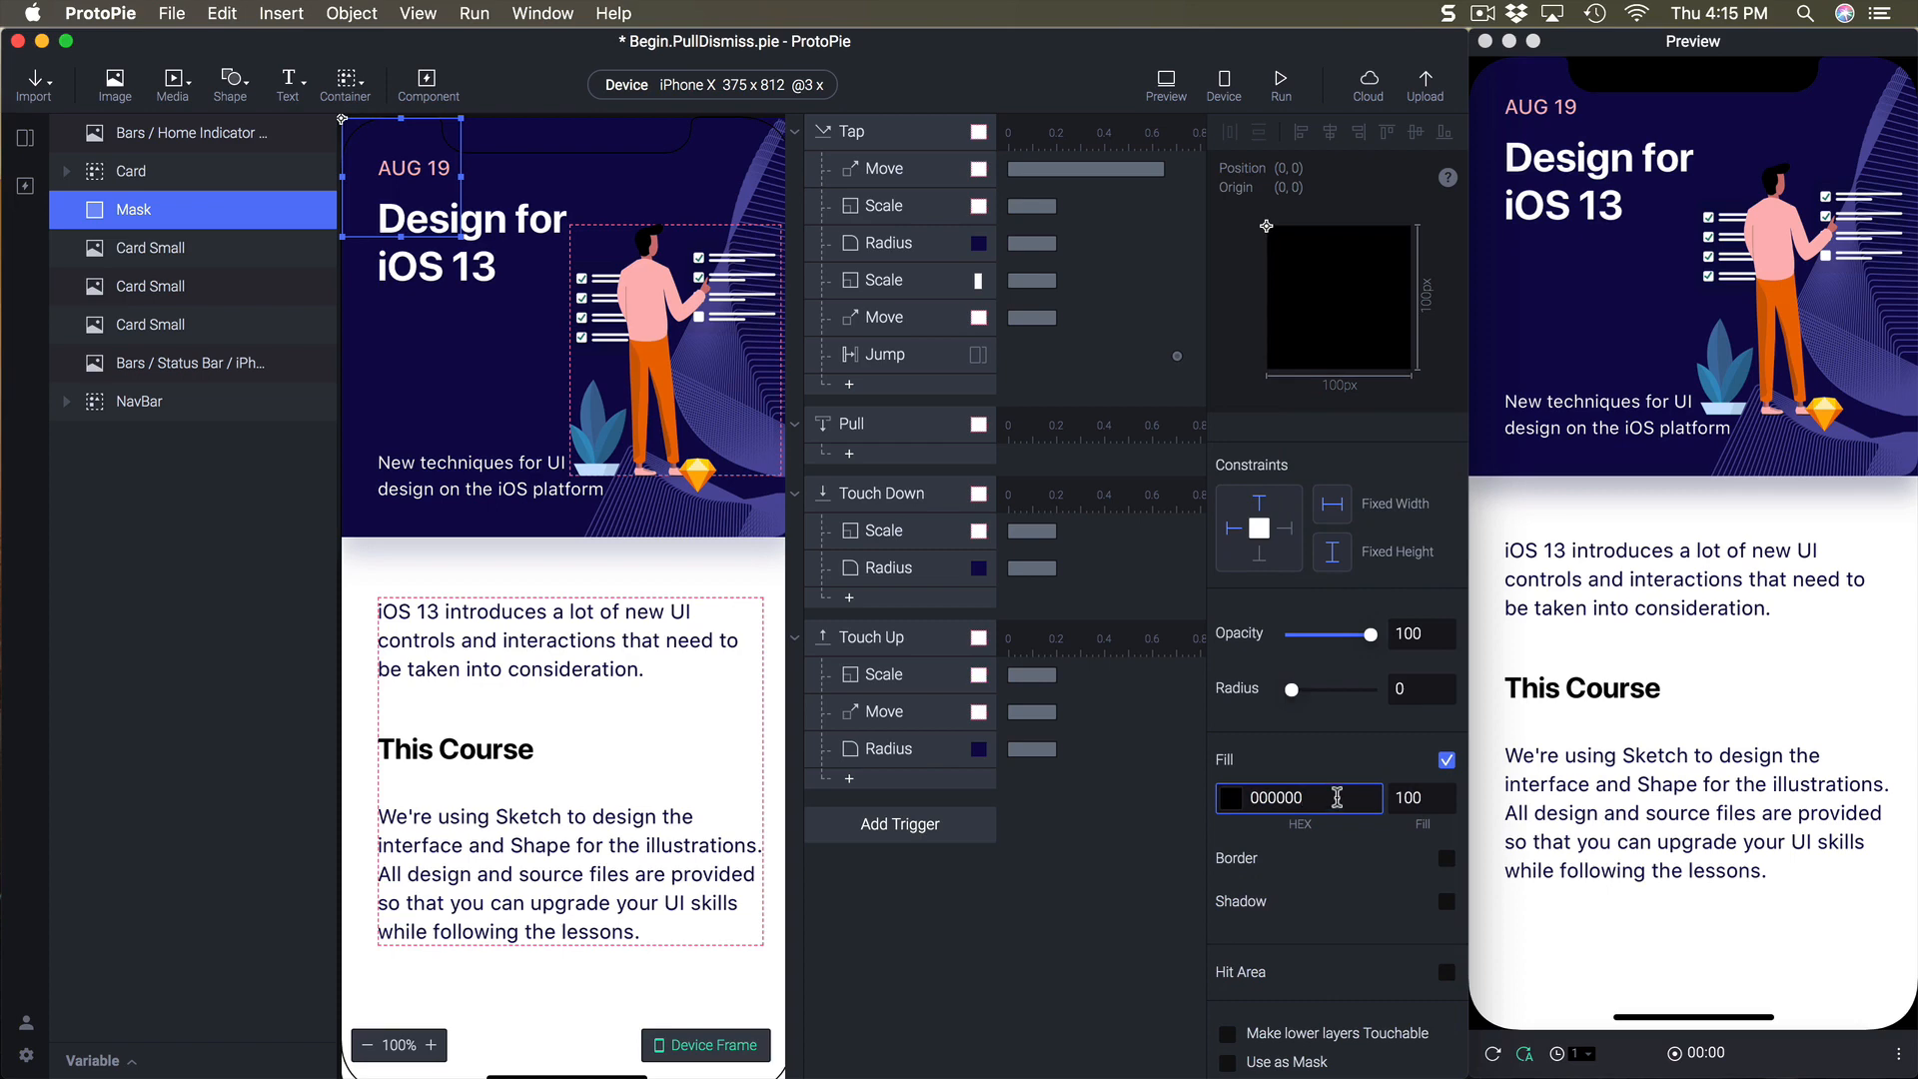
# - Set the Mask's width and height to 100% so it fills the 375 x 812 screen
pyautogui.scroll(3, 1335, 652)
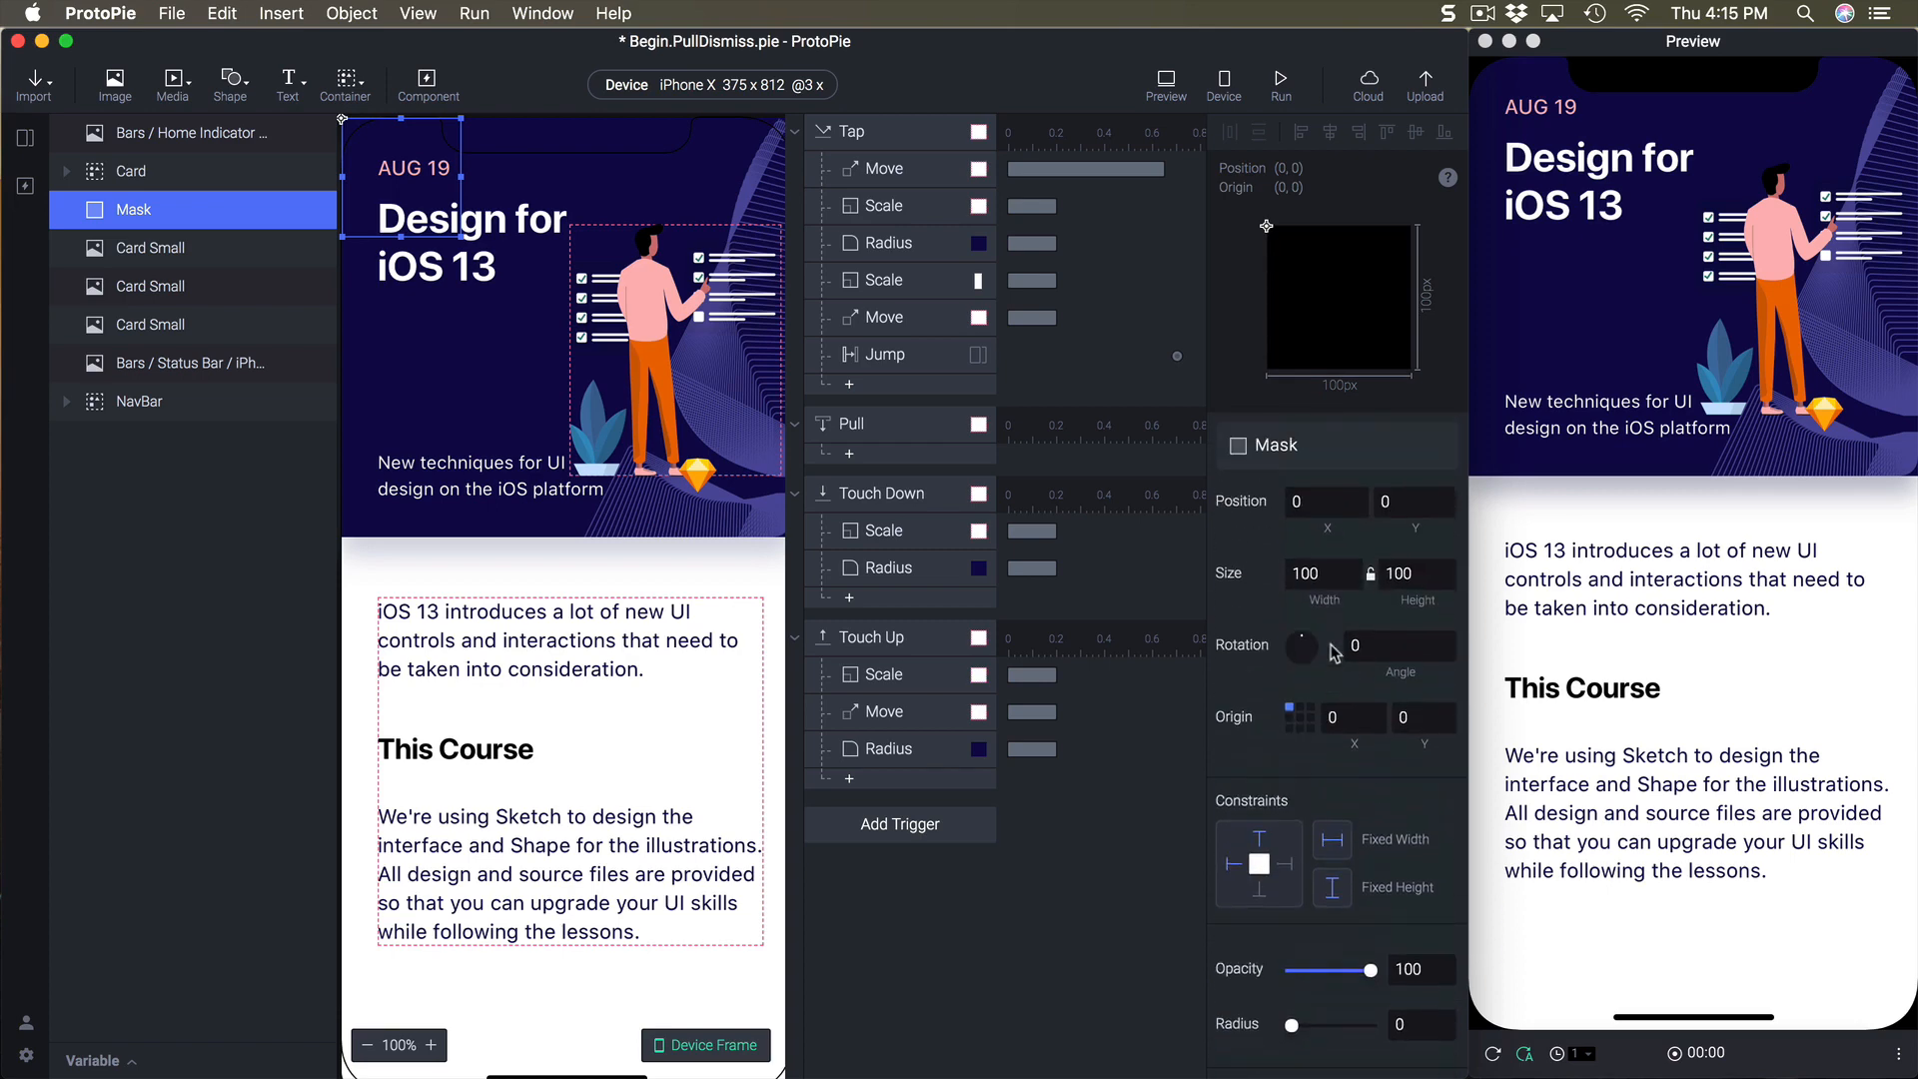
pyautogui.click(1324, 573)
pyautogui.press('Right')
pyautogui.write('%')
pyautogui.press('Return')
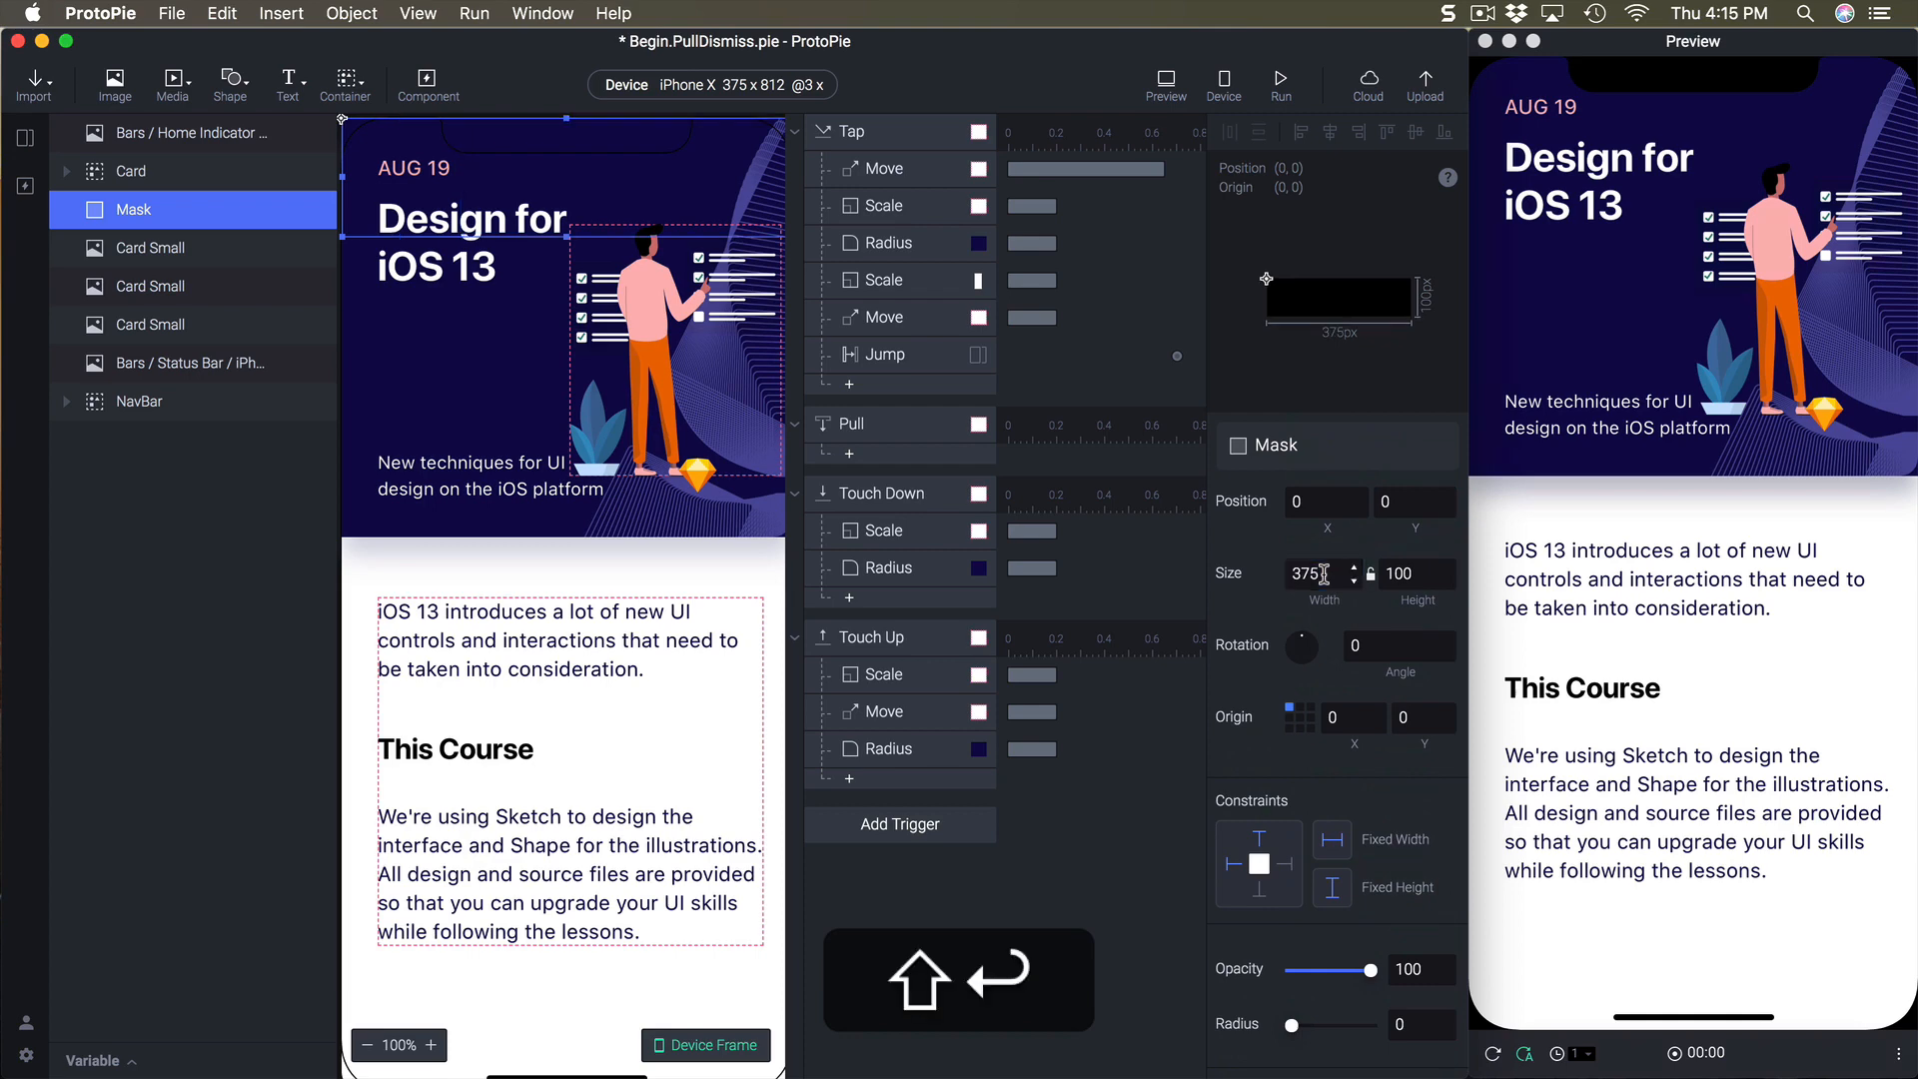
pyautogui.click(1421, 573)
pyautogui.write('%')
pyautogui.hotkey('shift', 'Return')
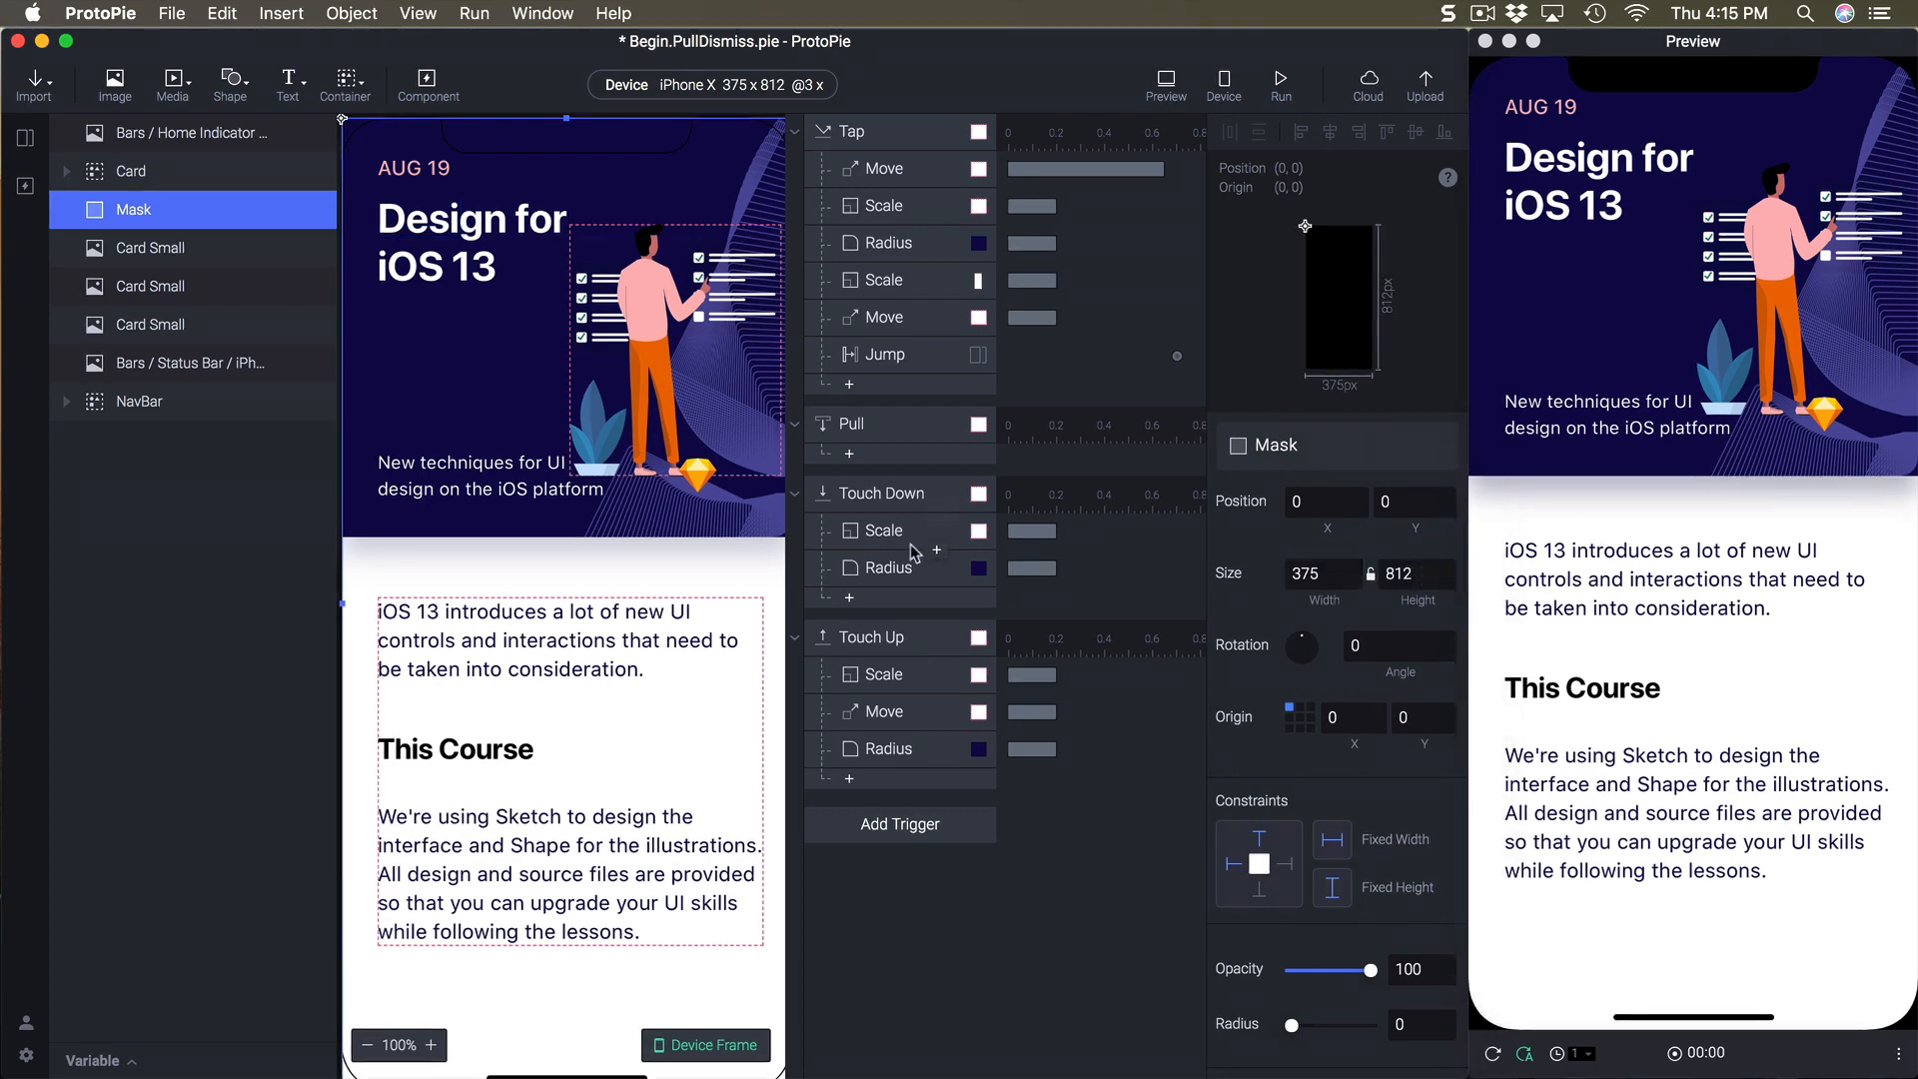
# - Add an Opacity response for the Mask to the Touch Down trigger, with opacity set to 50
pyautogui.click(864, 603)
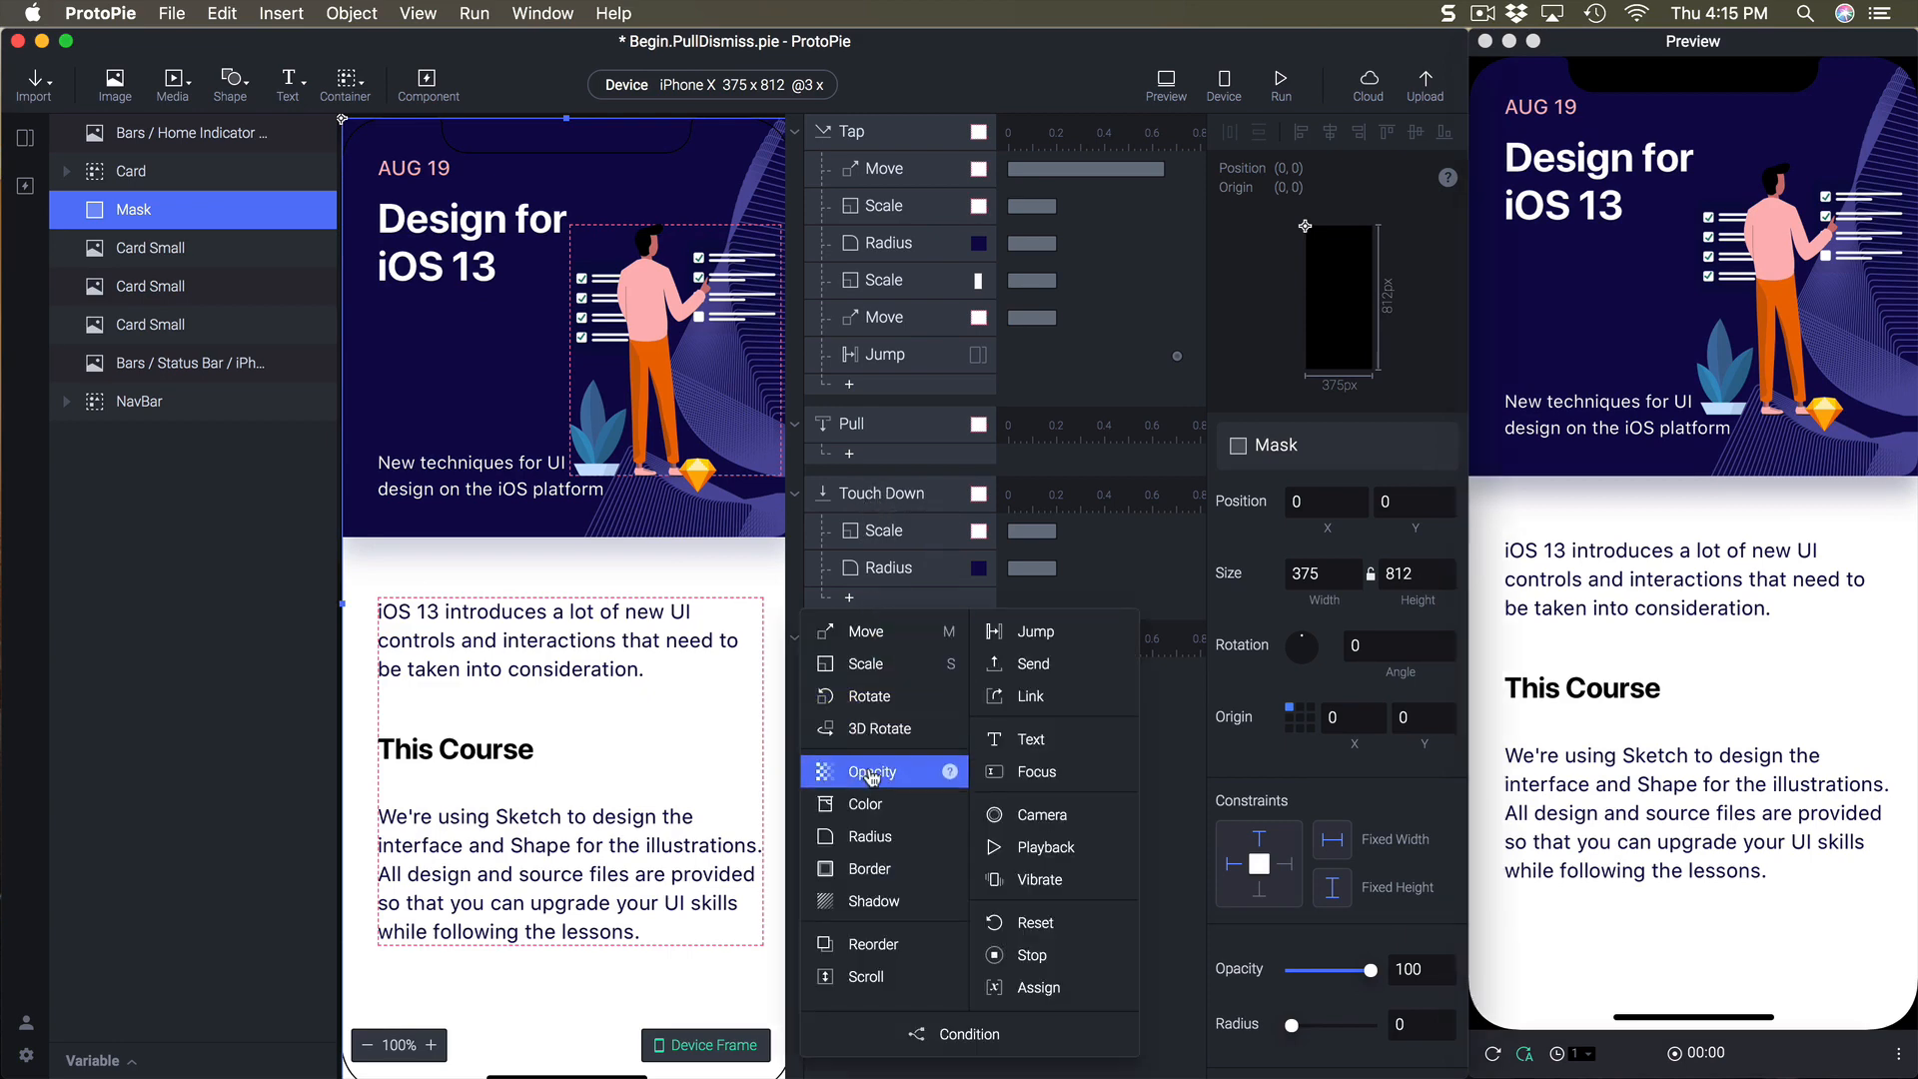
pyautogui.click(857, 805)
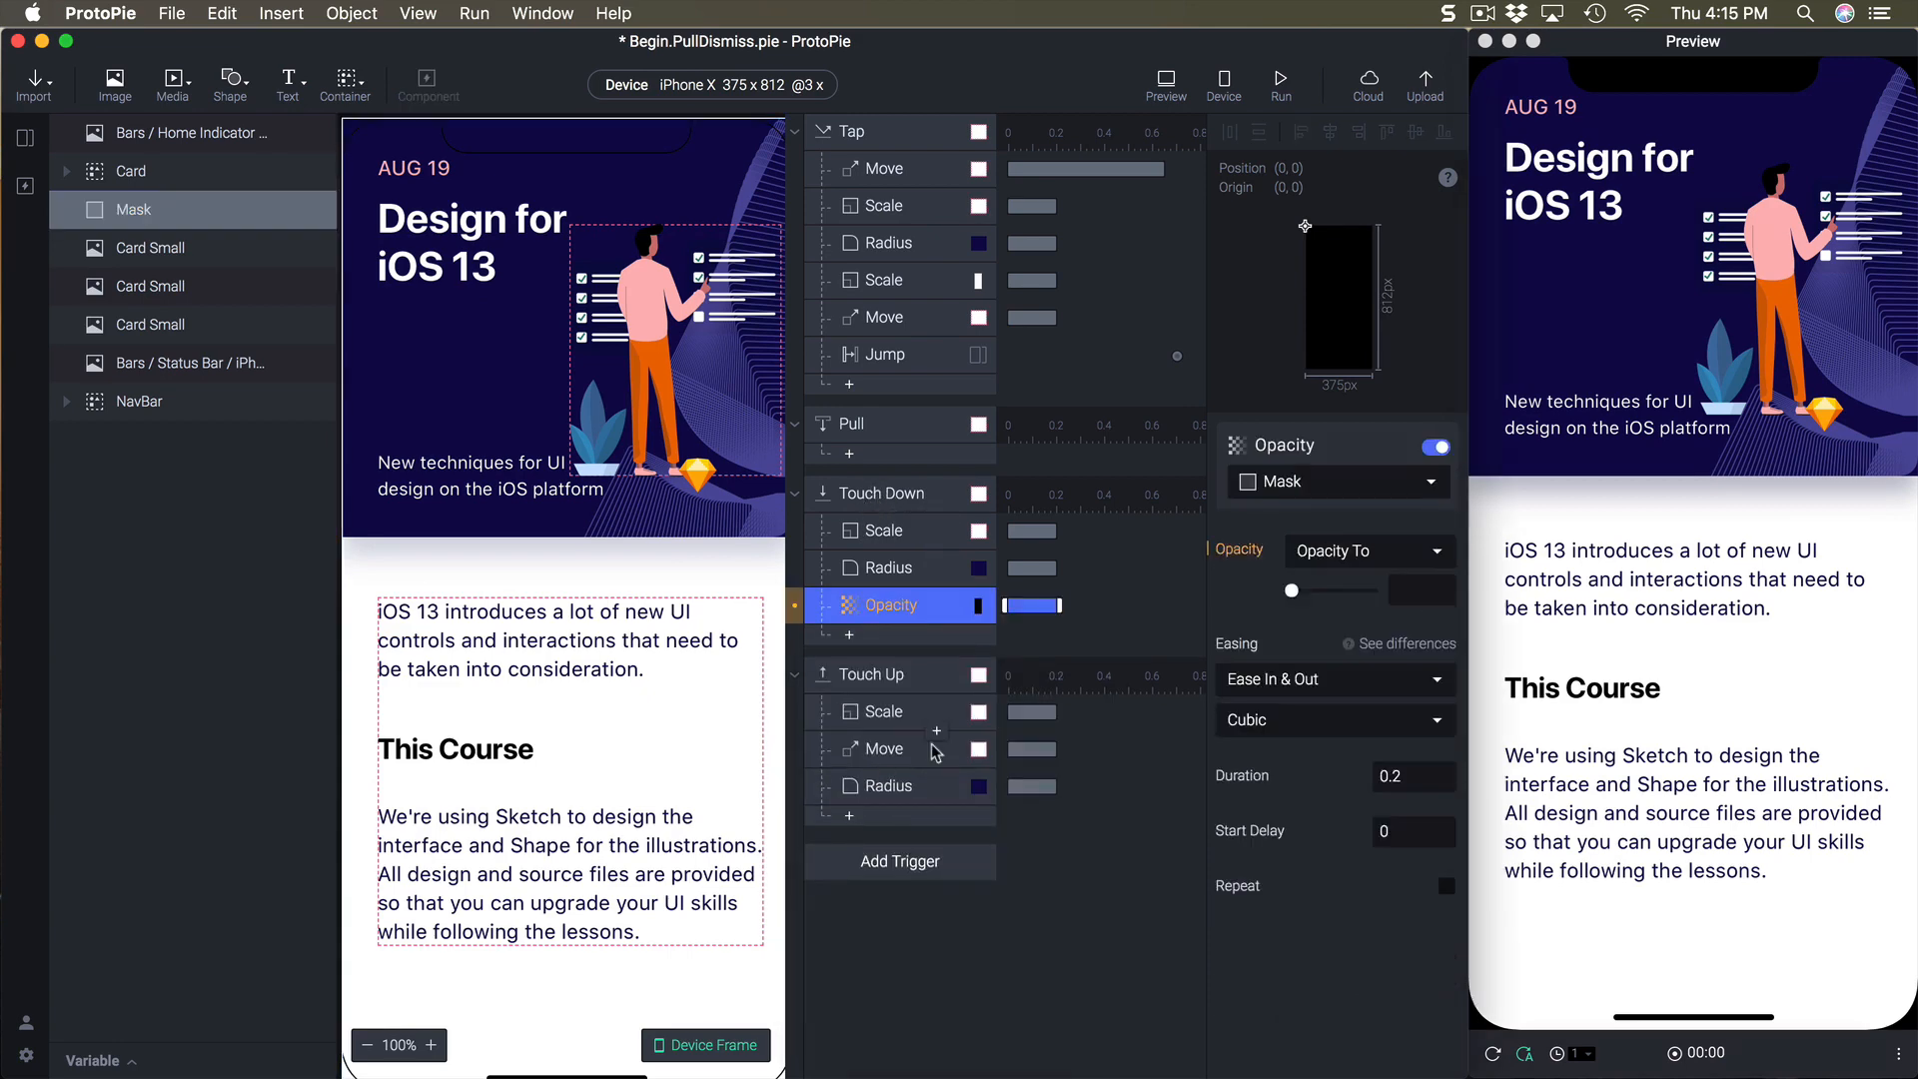
pyautogui.click(1431, 590)
pyautogui.write('50')
pyautogui.press('Return')
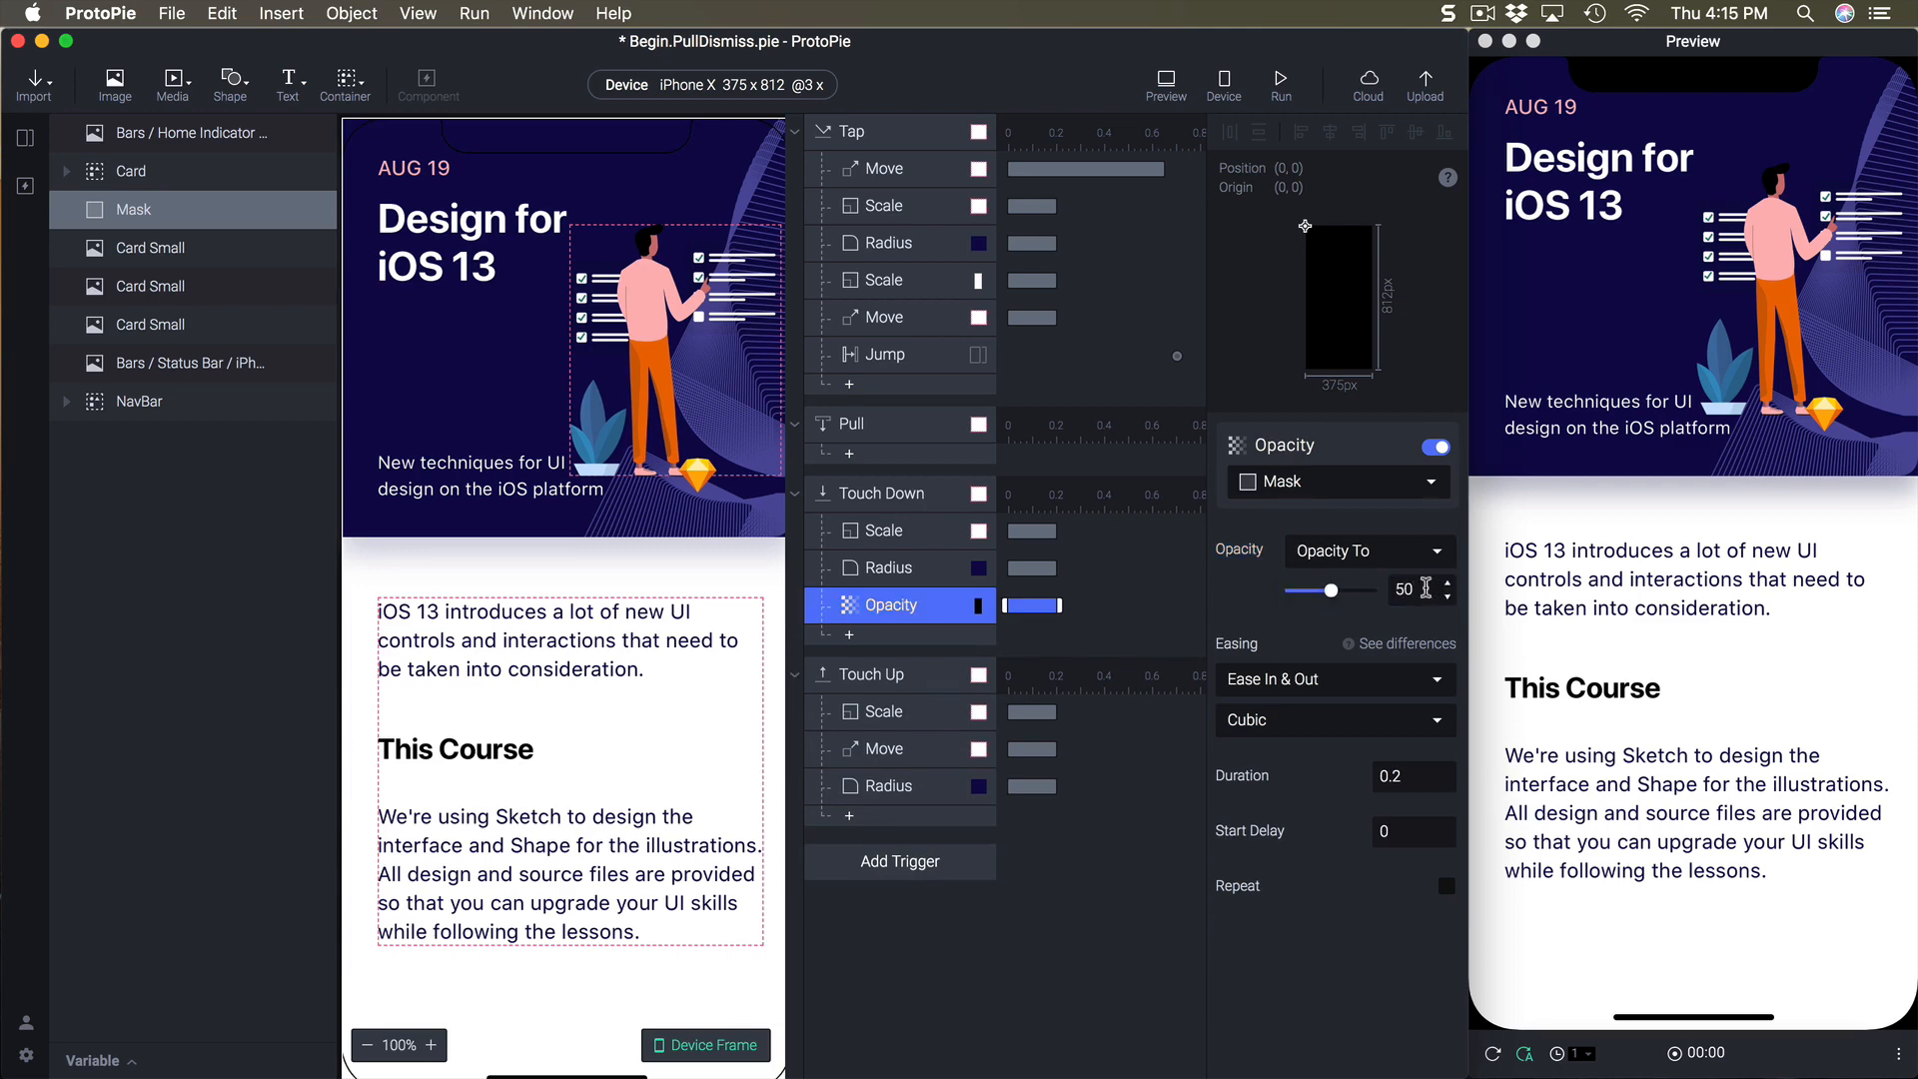
# - Add an Opacity response for the Mask to the Touch Up trigger, with opacity set to 0
pyautogui.click(880, 823)
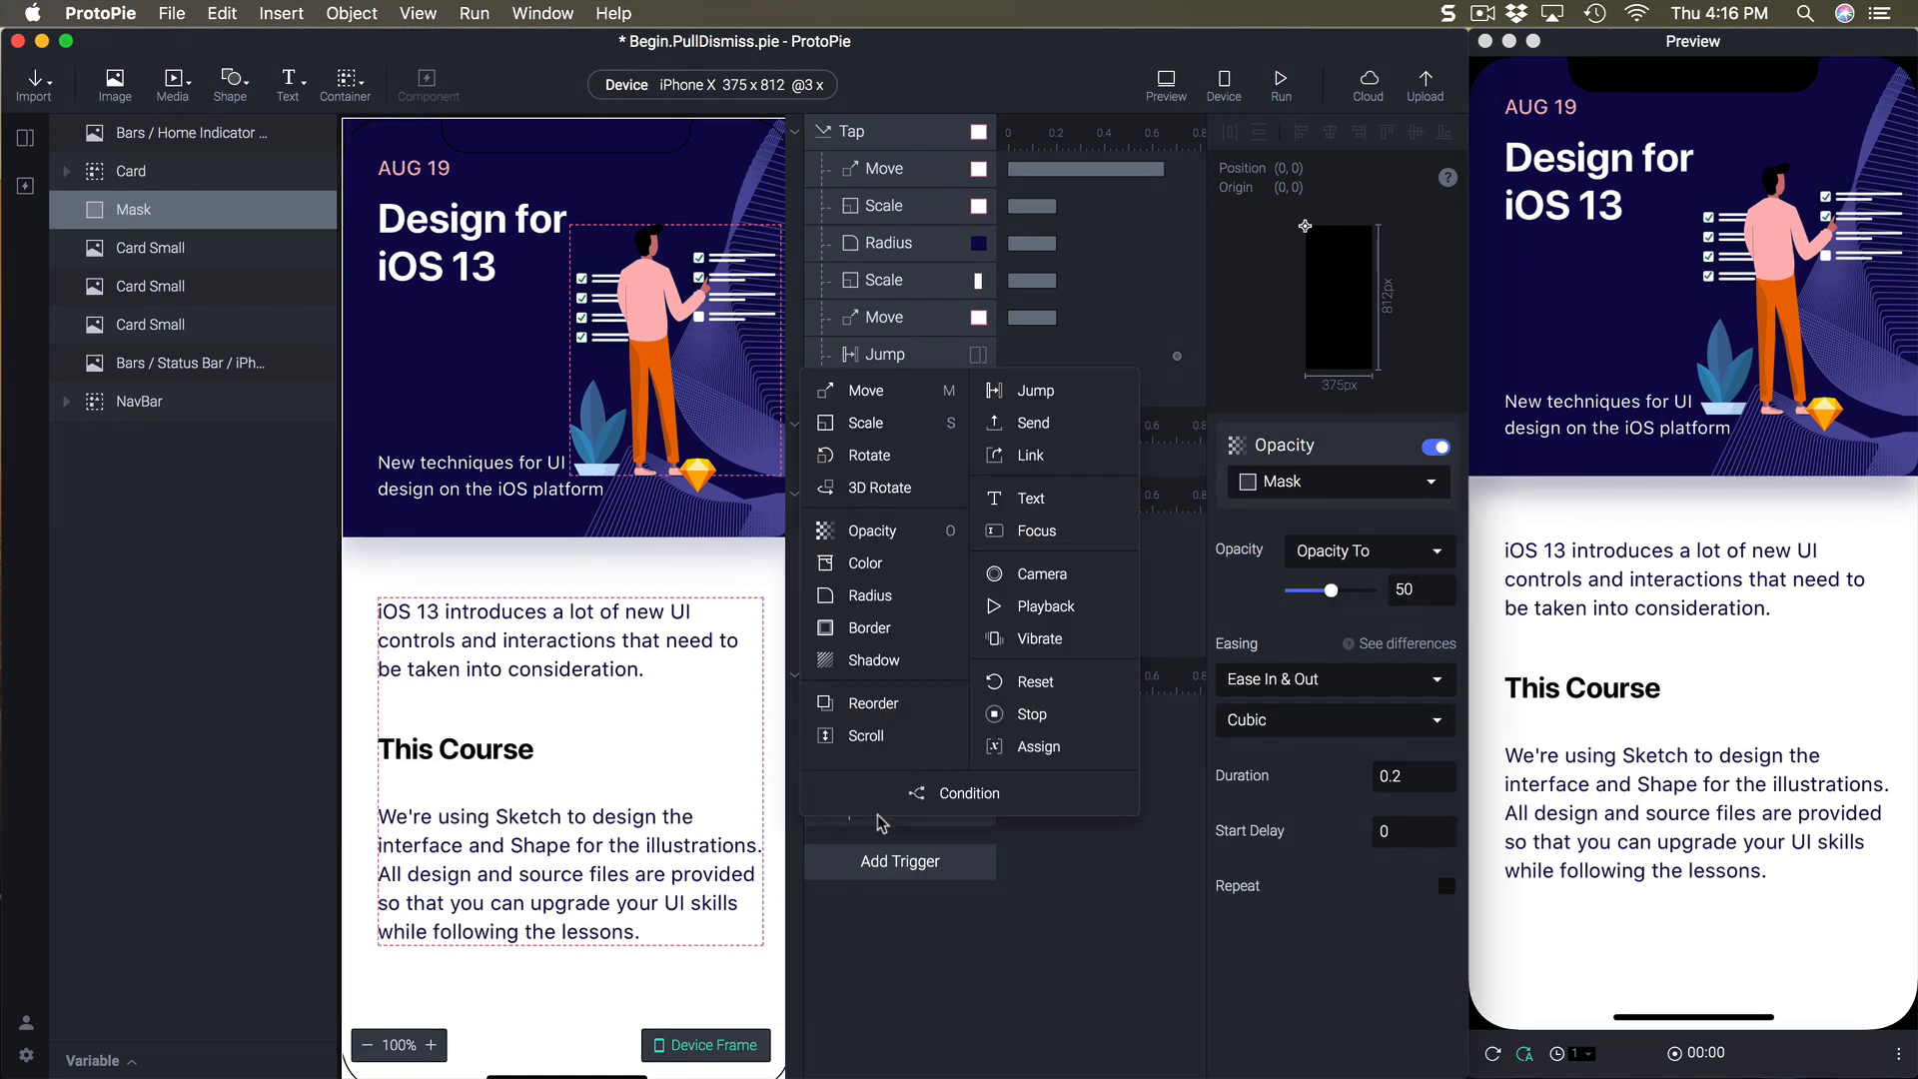
pyautogui.click(884, 532)
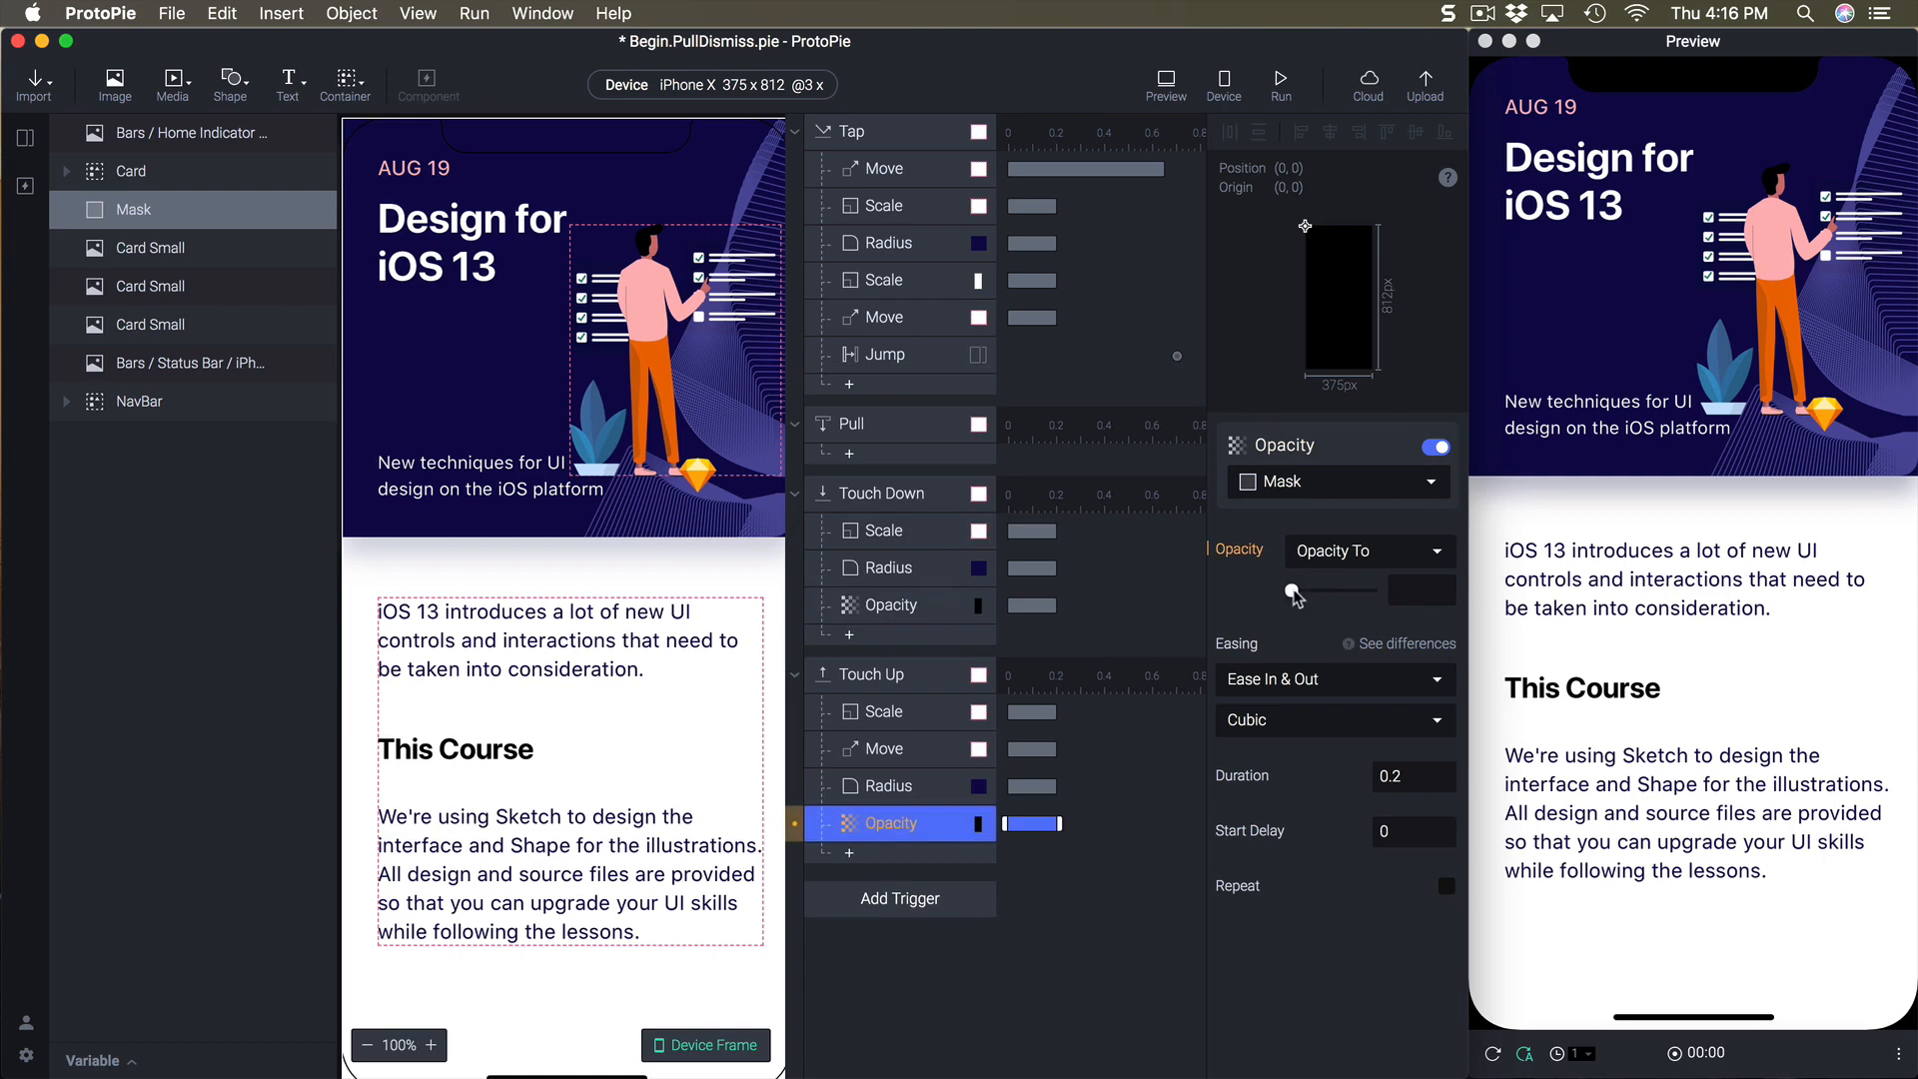
pyautogui.moveTo(1295, 596); pyautogui.dragTo(1291, 597)
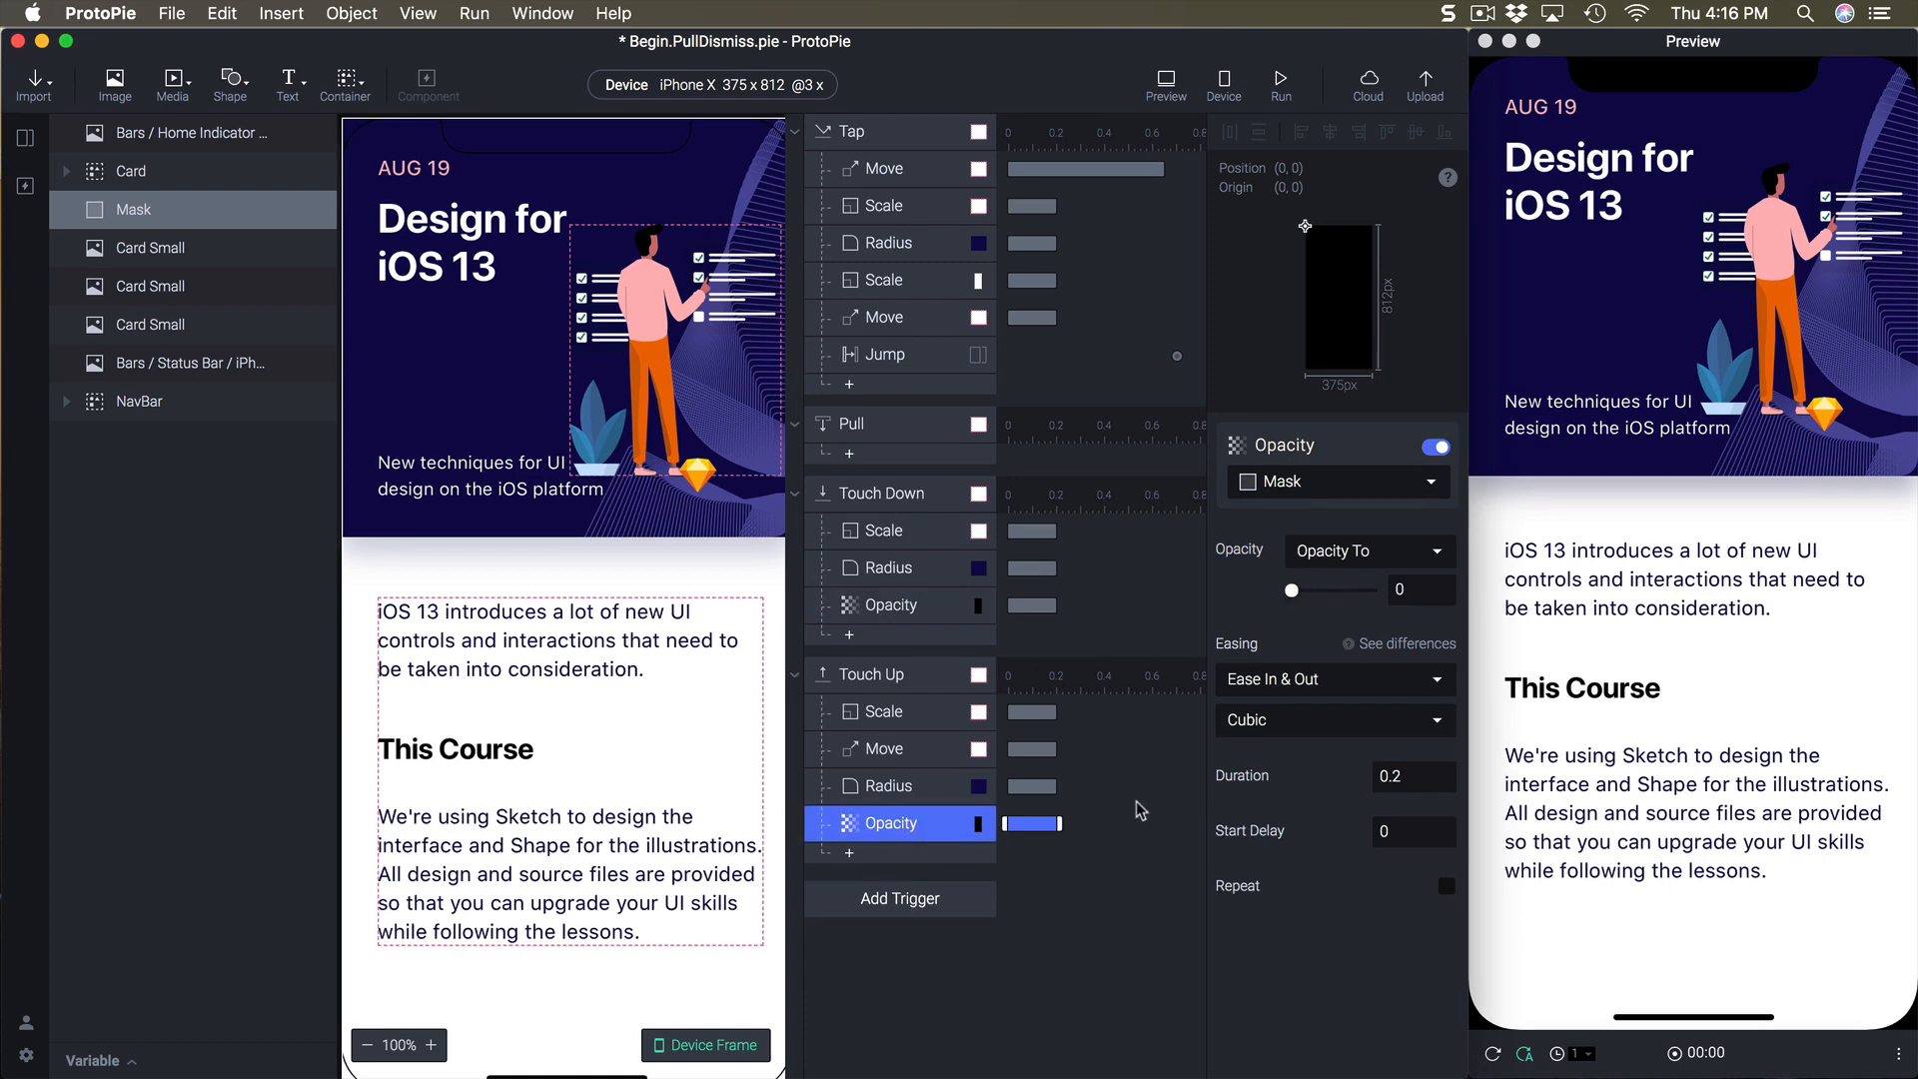
# - Test pulling and releasing the card in the preview to check the Mask's fading, and inspect the Pull trigger's settings
pyautogui.moveTo(1690, 361); pyautogui.dragTo(1741, 576)
pyautogui.moveTo(1657, 385); pyautogui.dragTo(1746, 517)
pyautogui.click(1099, 869)
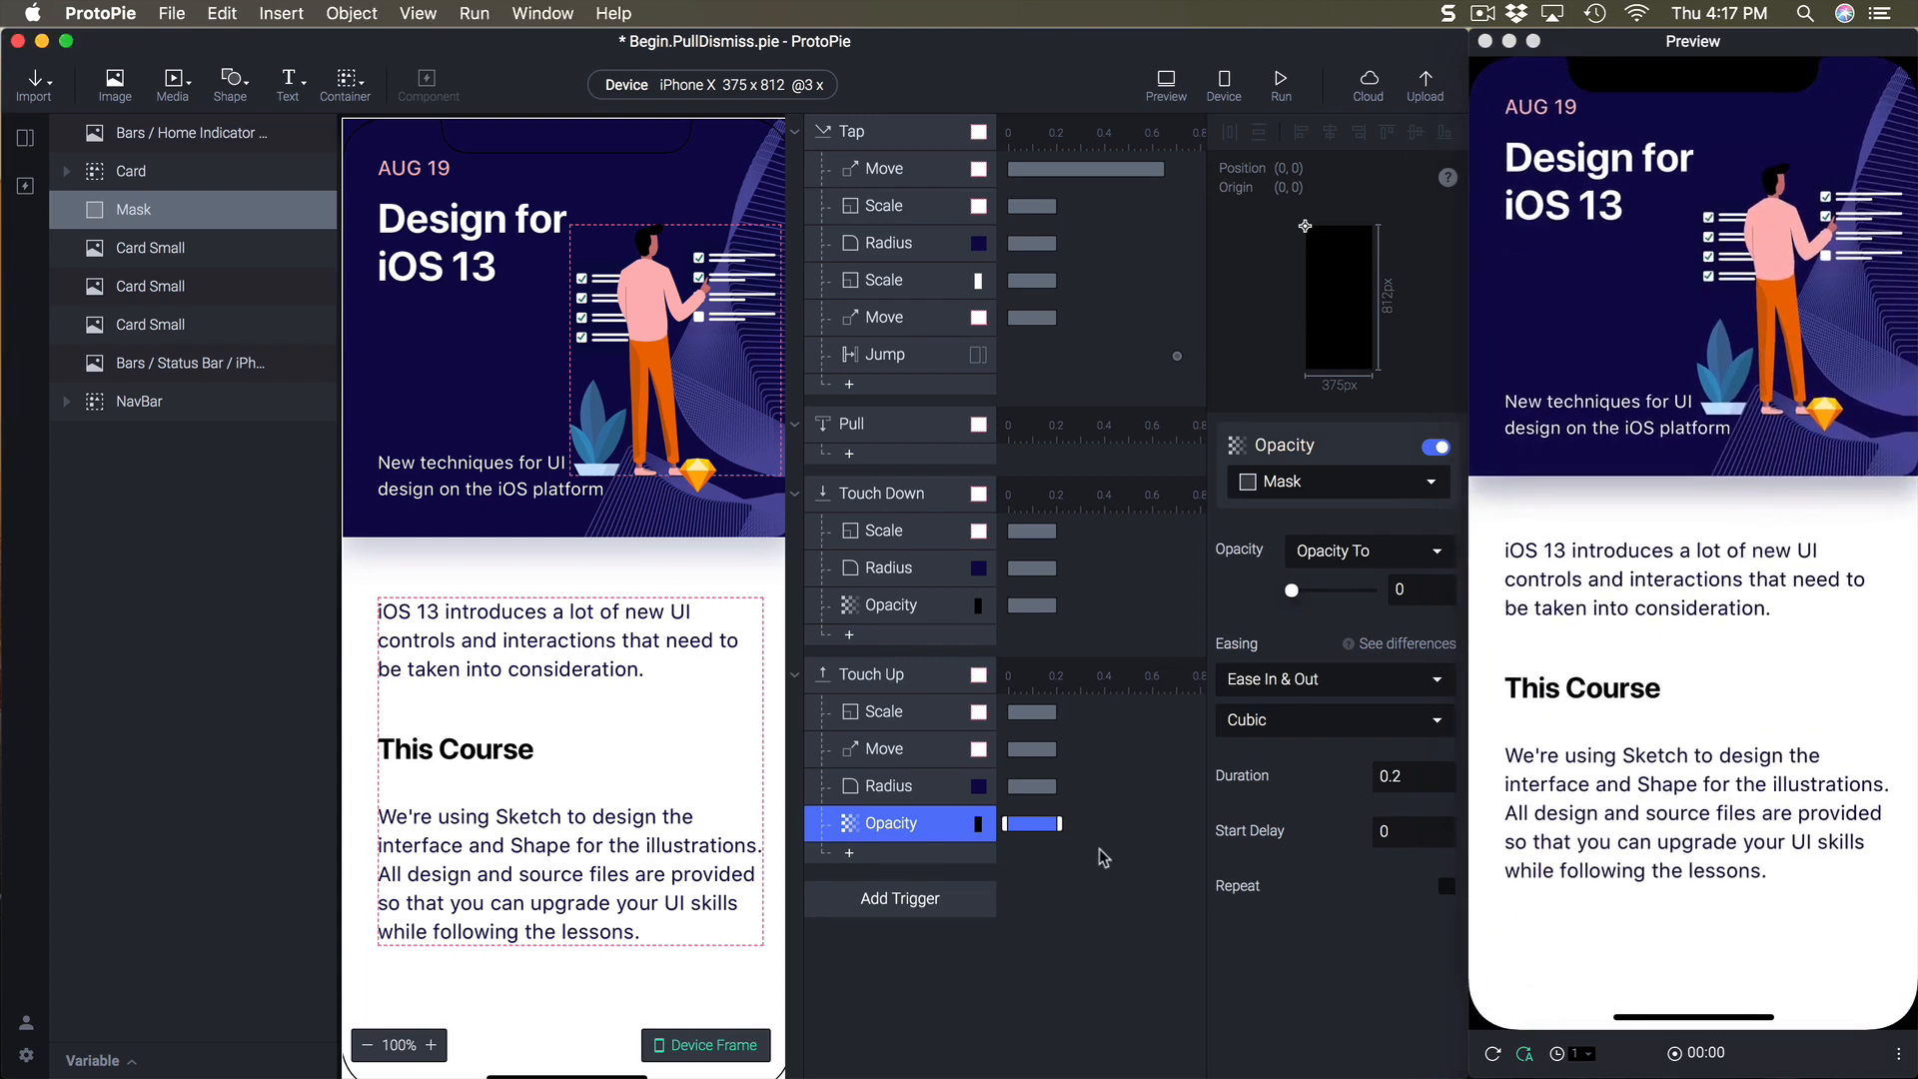
pyautogui.click(891, 427)
pyautogui.moveTo(1639, 200); pyautogui.dragTo(1648, 549)
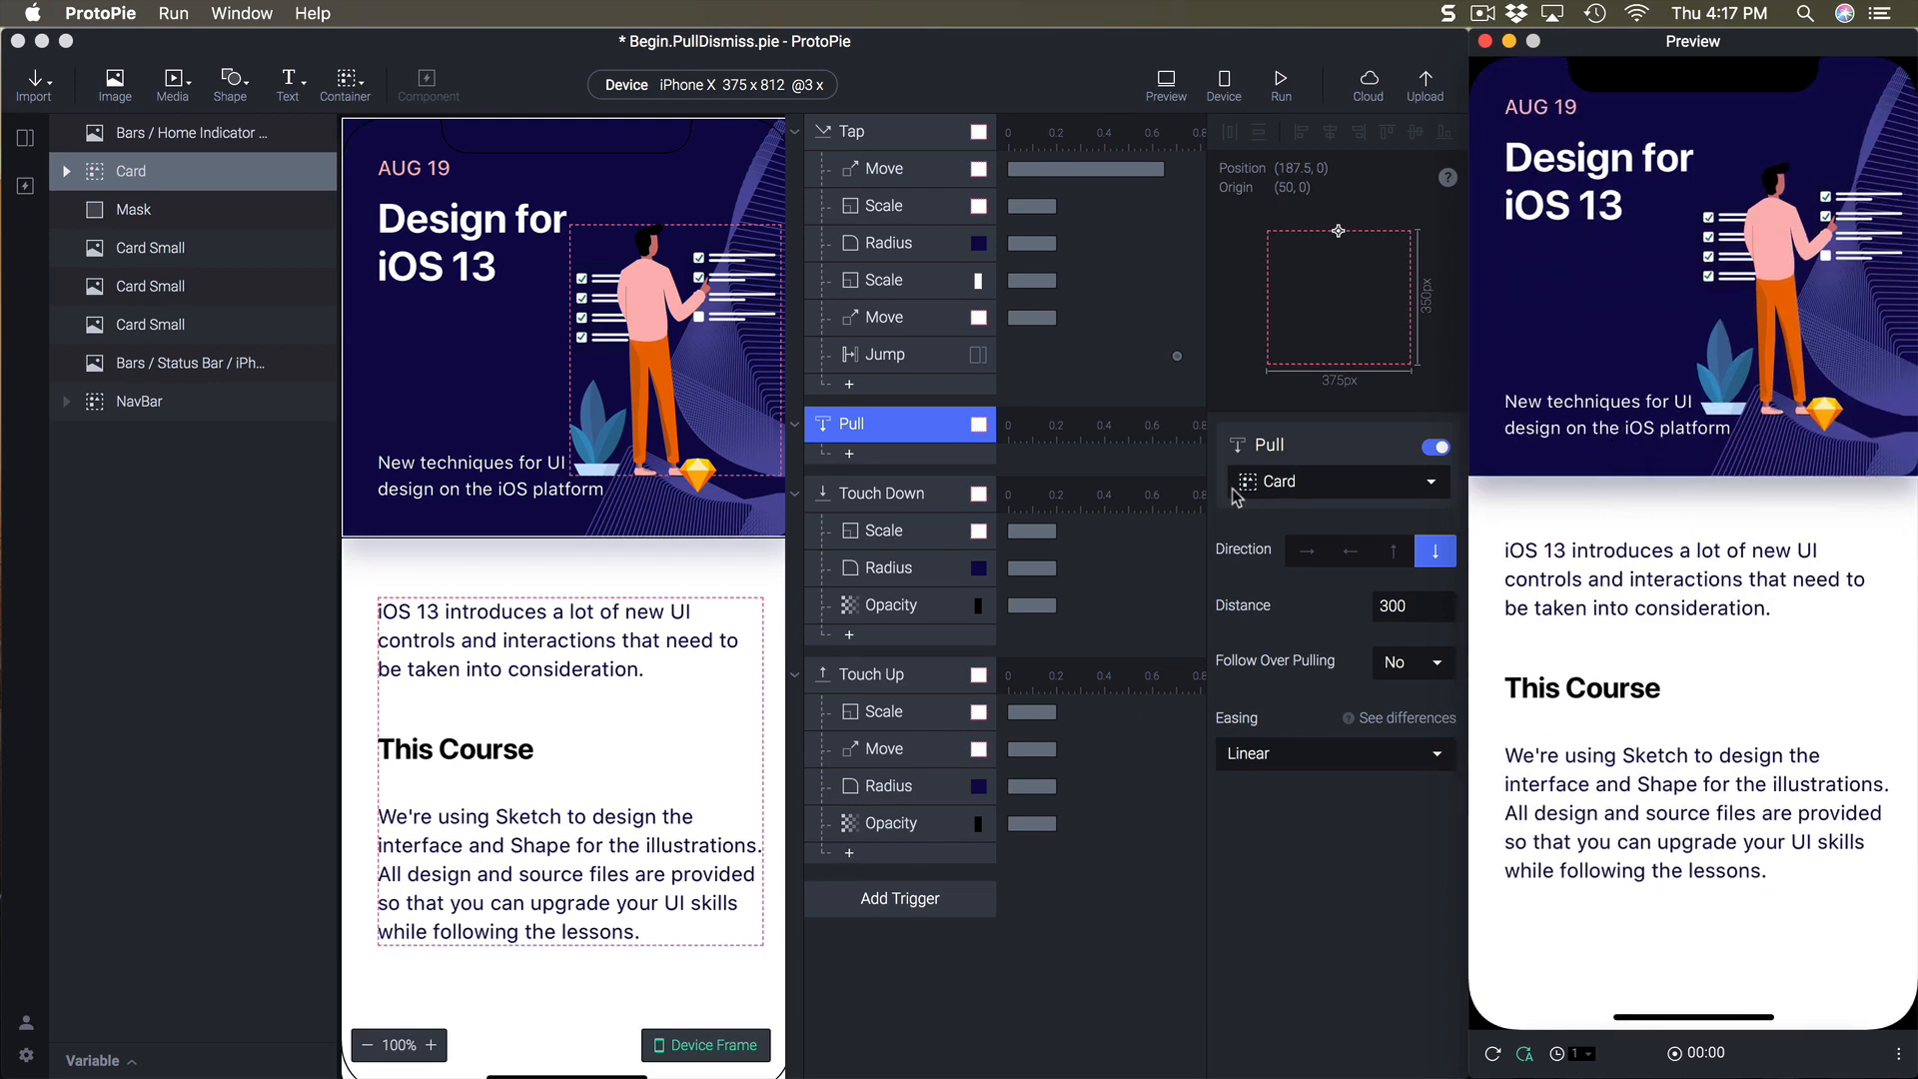
# - Copy all the Tap trigger's responses, from Move through Jump, into the Pull trigger and test the pull-to-dismiss in the preview
pyautogui.click(894, 358)
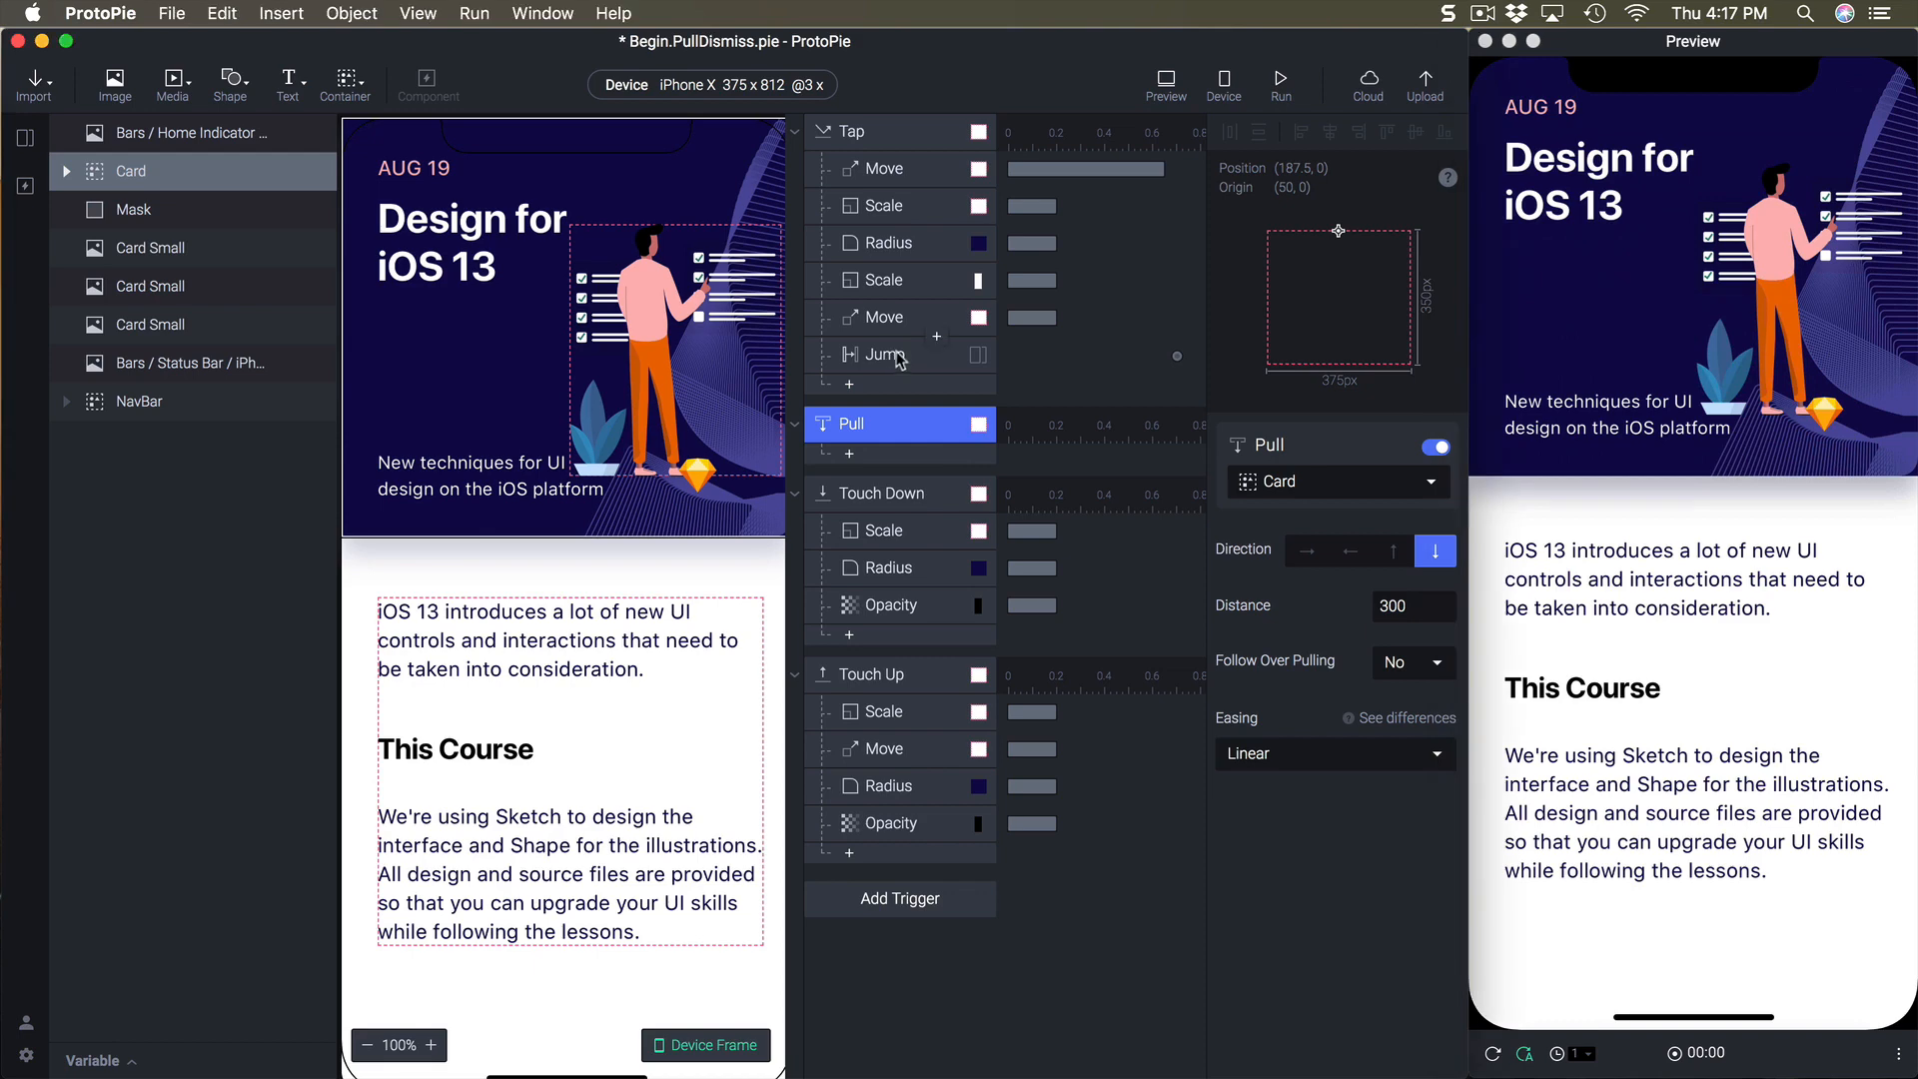
pyautogui.click(894, 358)
pyautogui.keyDown('shift'); pyautogui.click(892, 175); pyautogui.keyUp('shift')
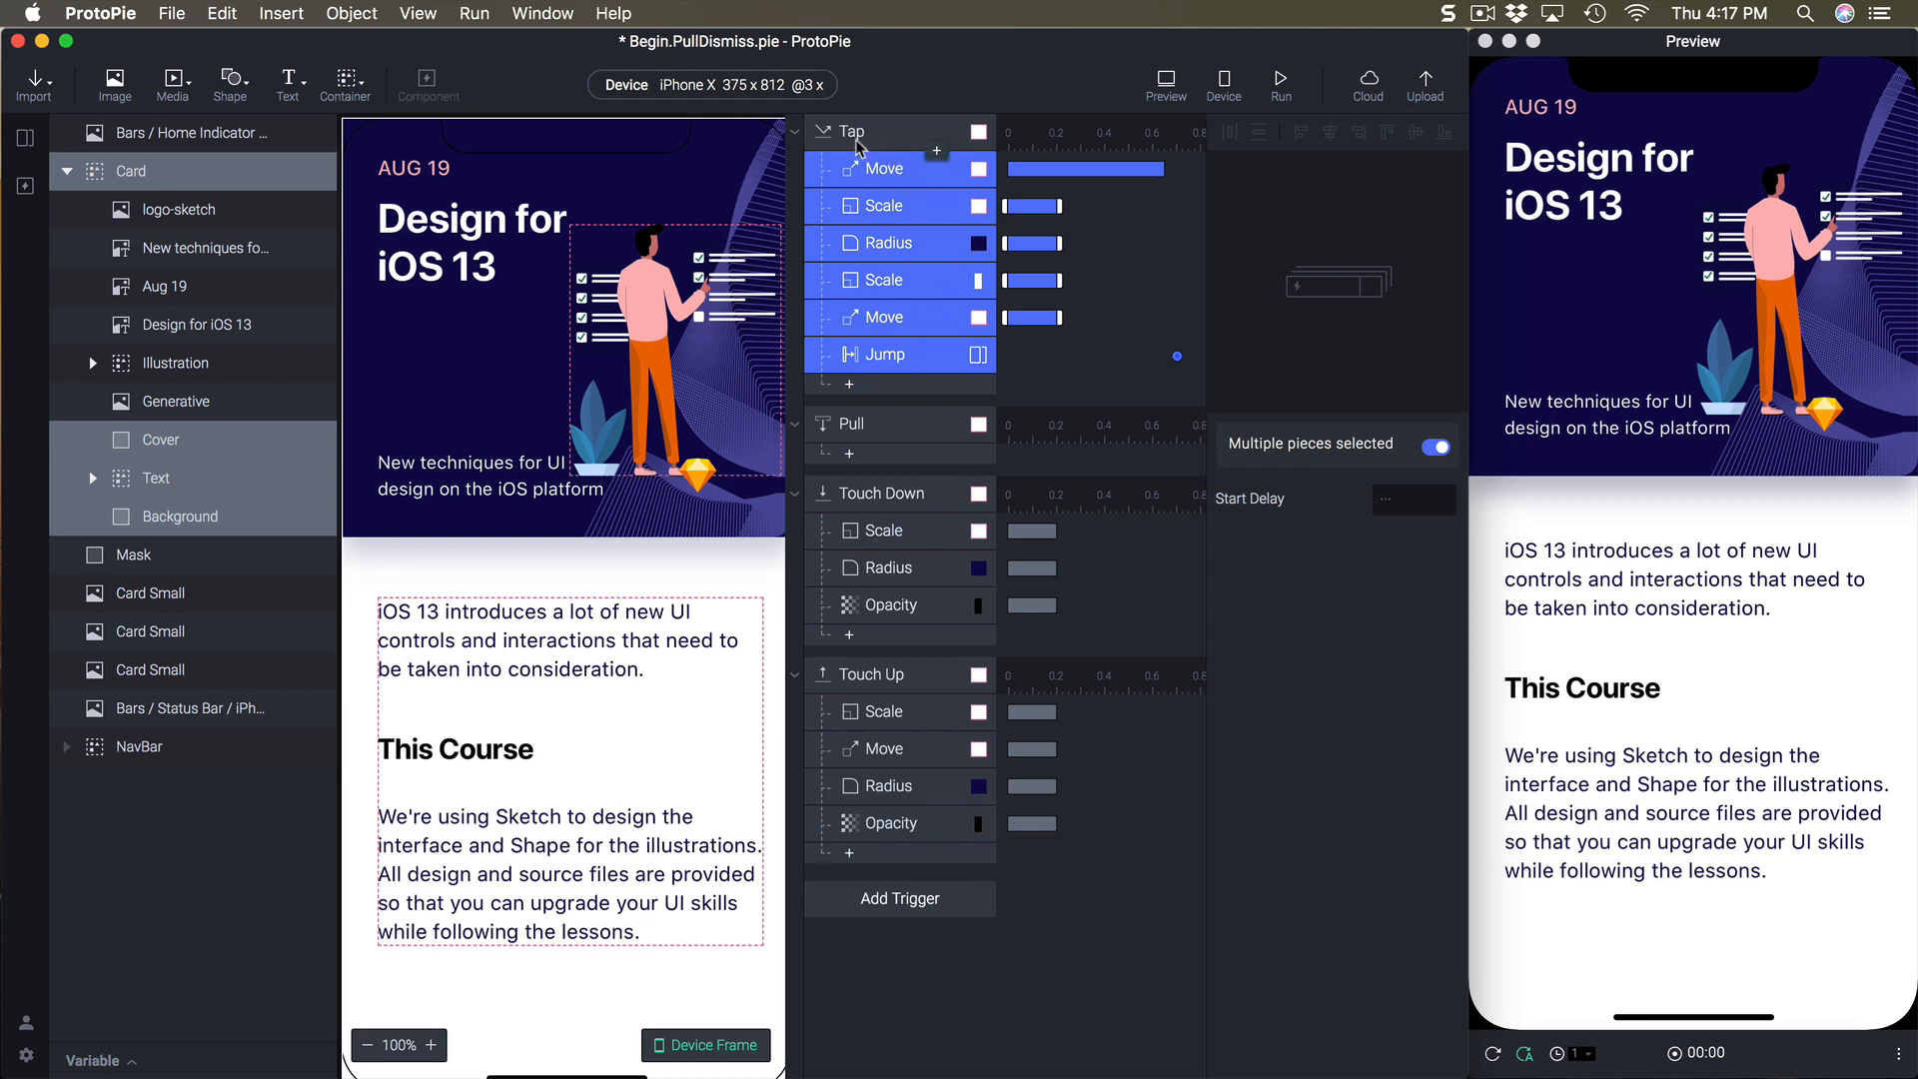
pyautogui.press('super+c')
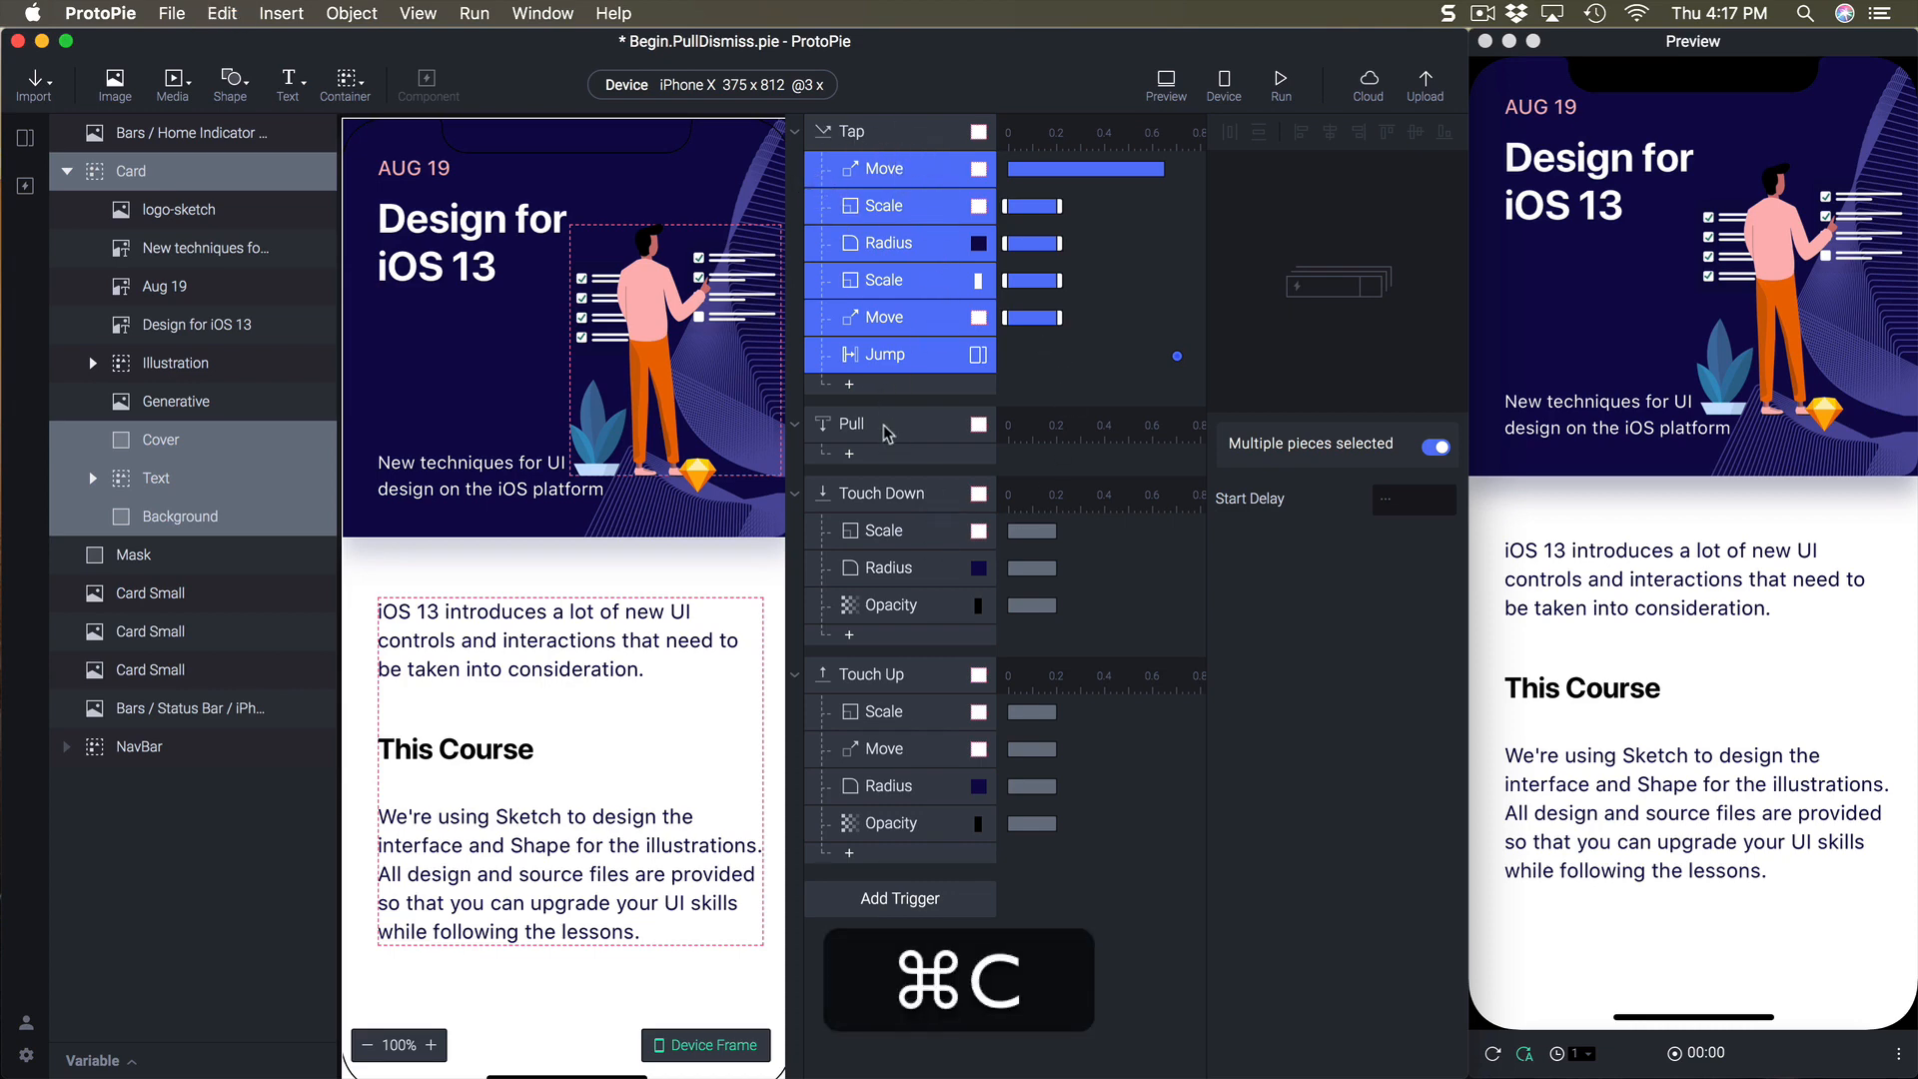
pyautogui.click(932, 430)
pyautogui.press('super+v')
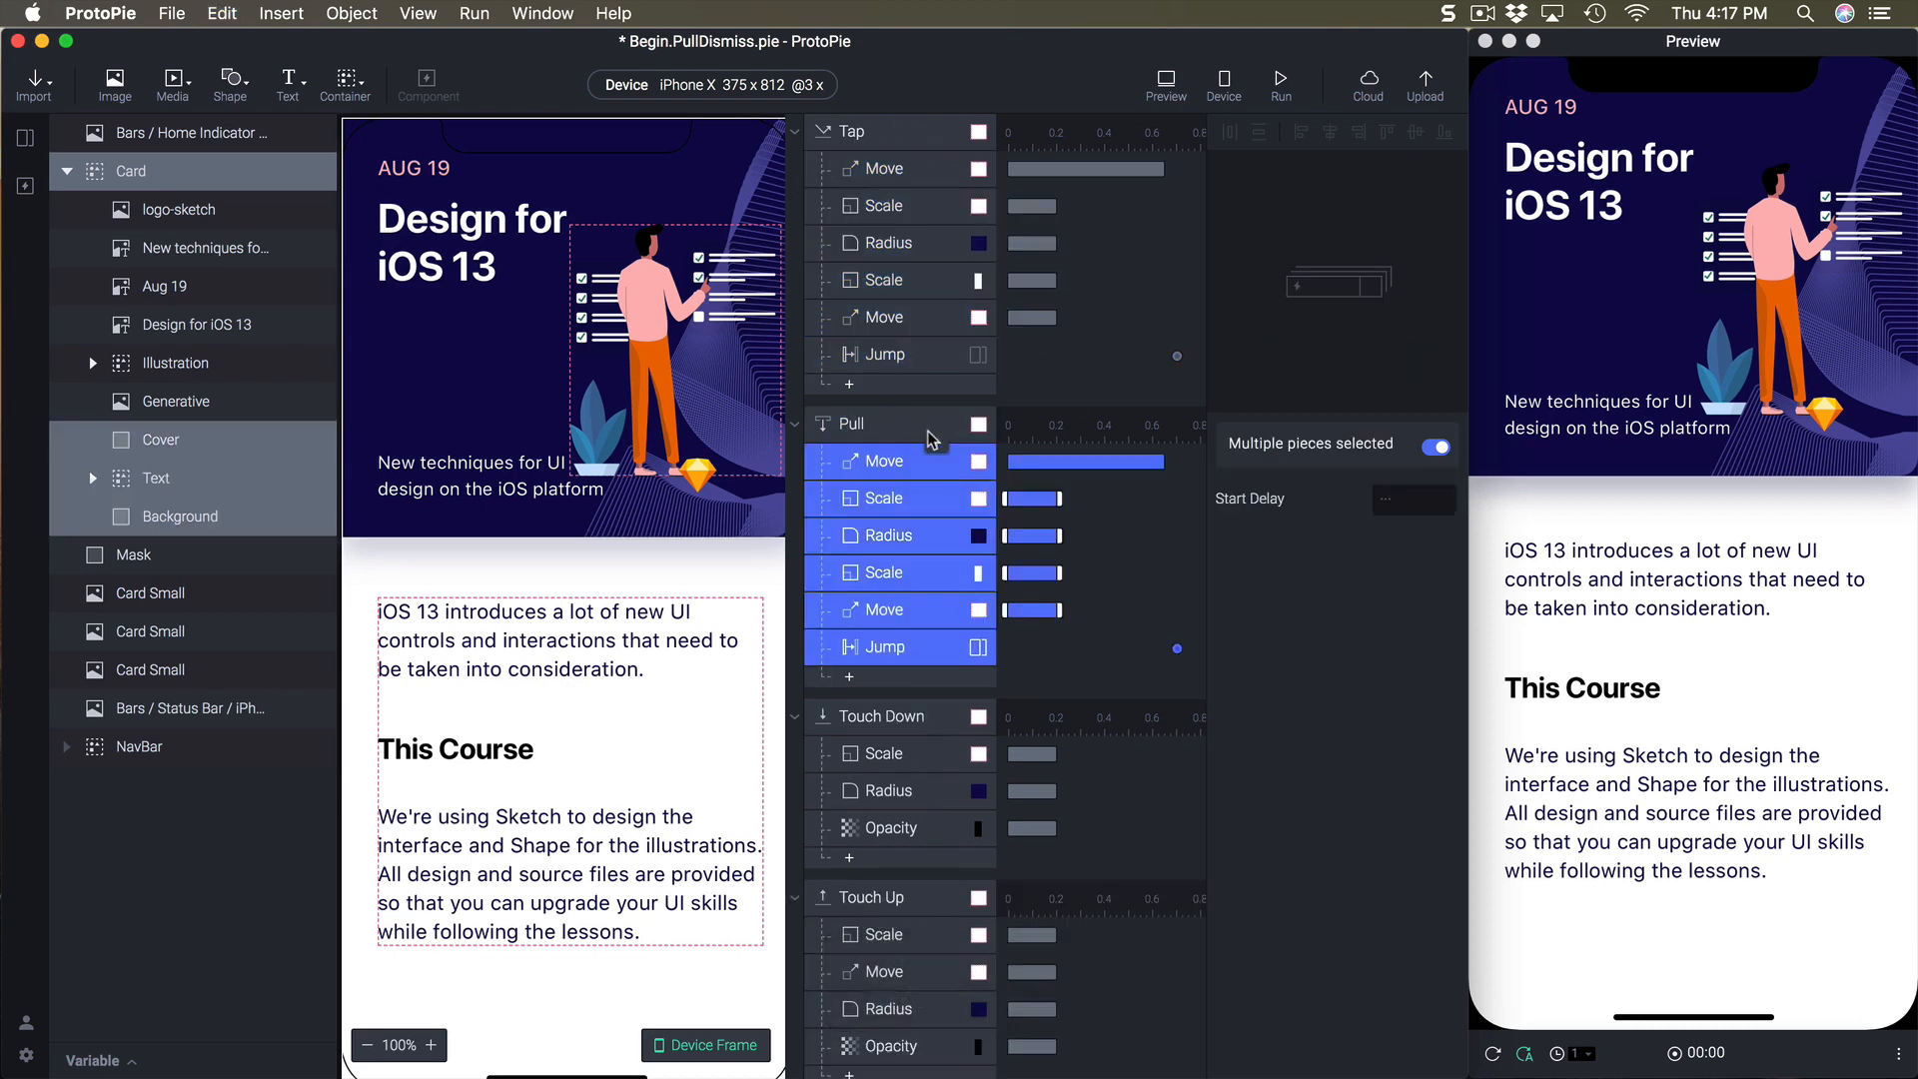
pyautogui.moveTo(1663, 205); pyautogui.dragTo(1775, 566)
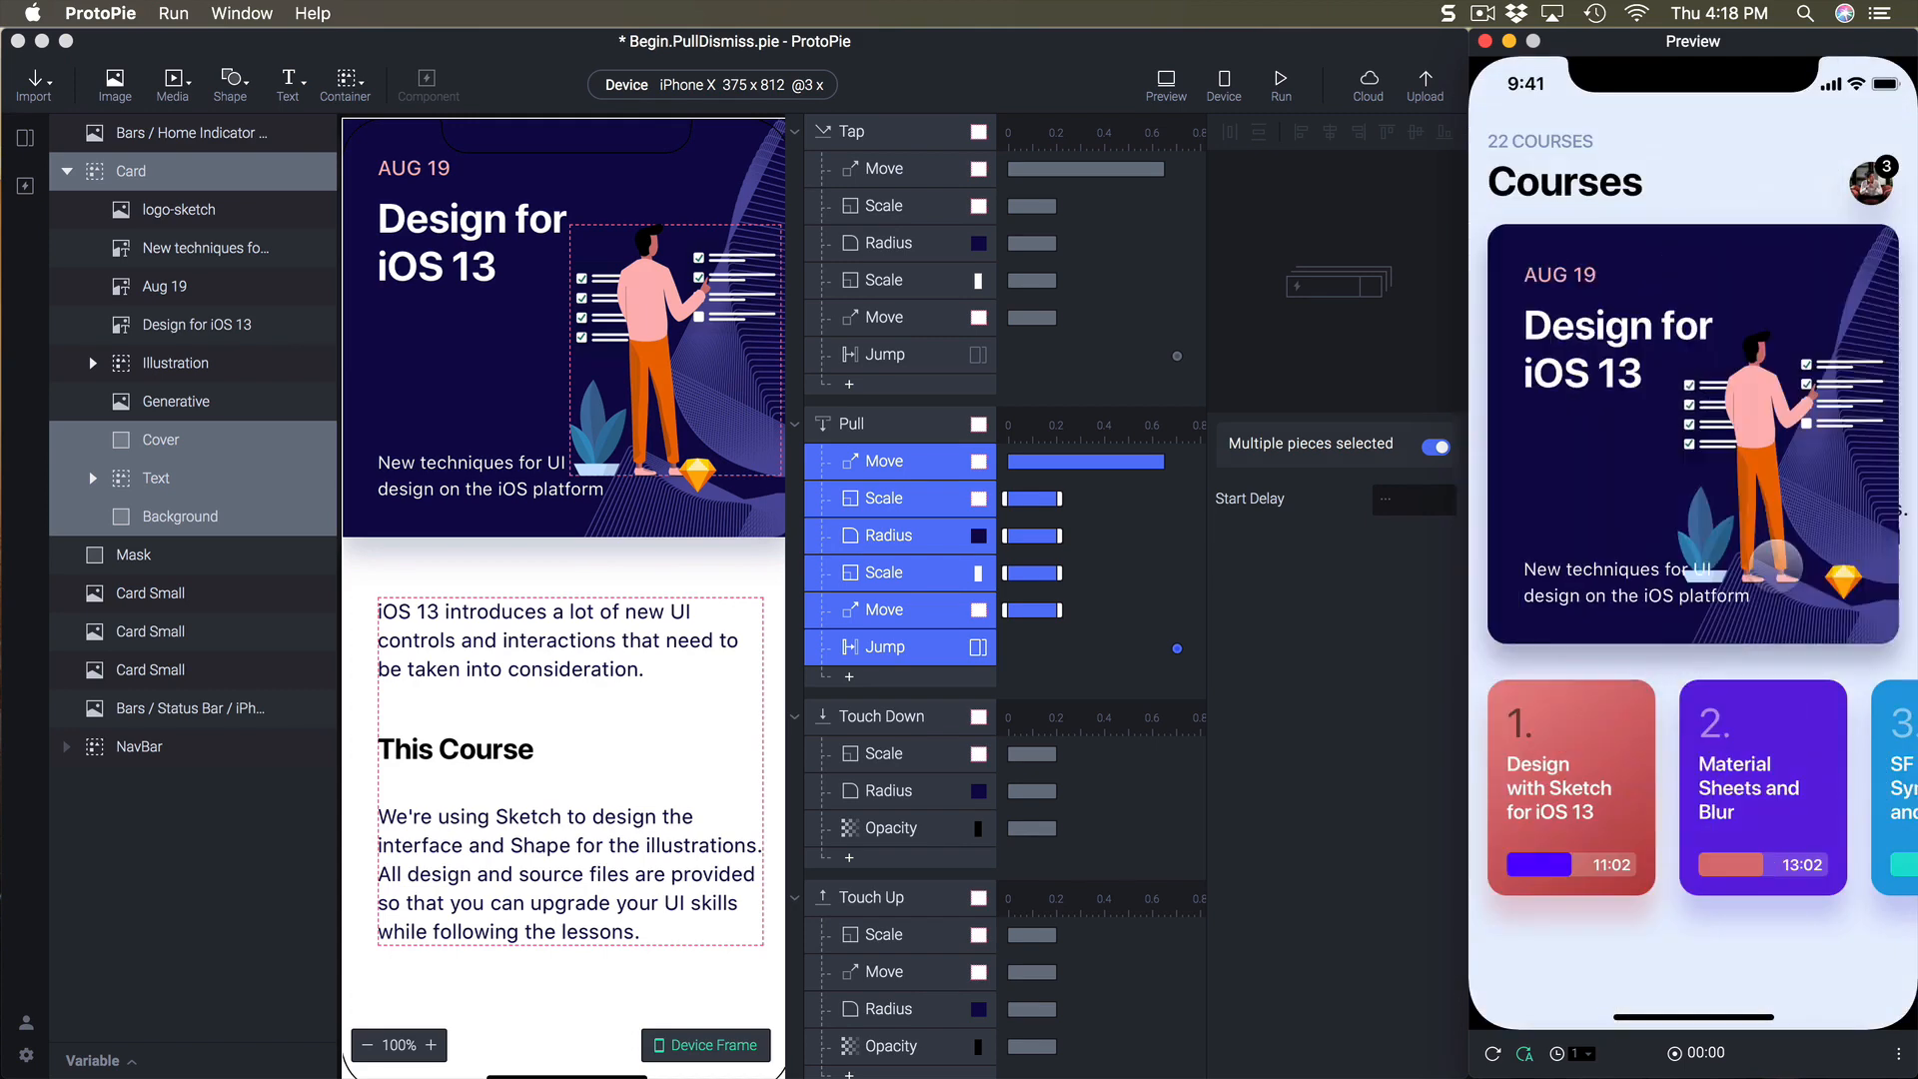
pyautogui.click(1329, 644)
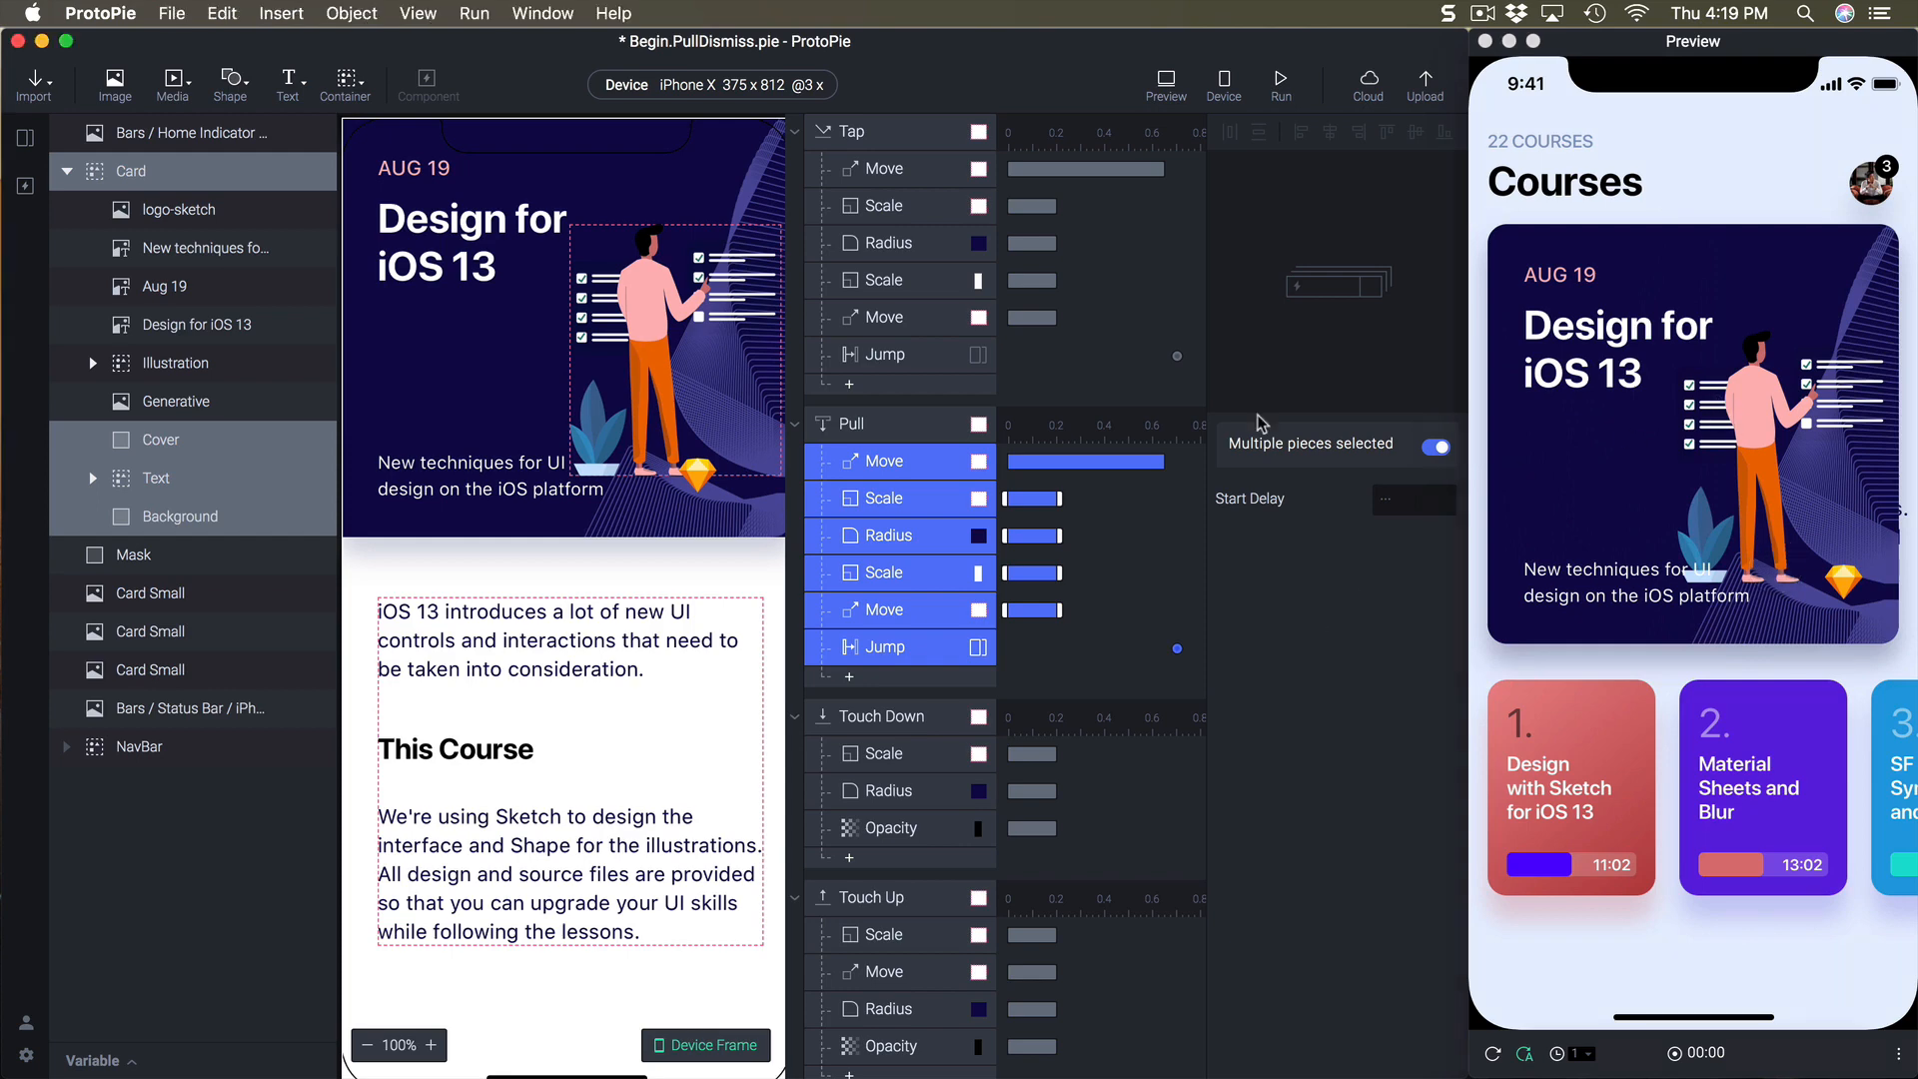
# - Compare the Tap trigger's Move position with the Card's own position, and check how the top-left and top-center origins affect the Card's X value
pyautogui.click(897, 172)
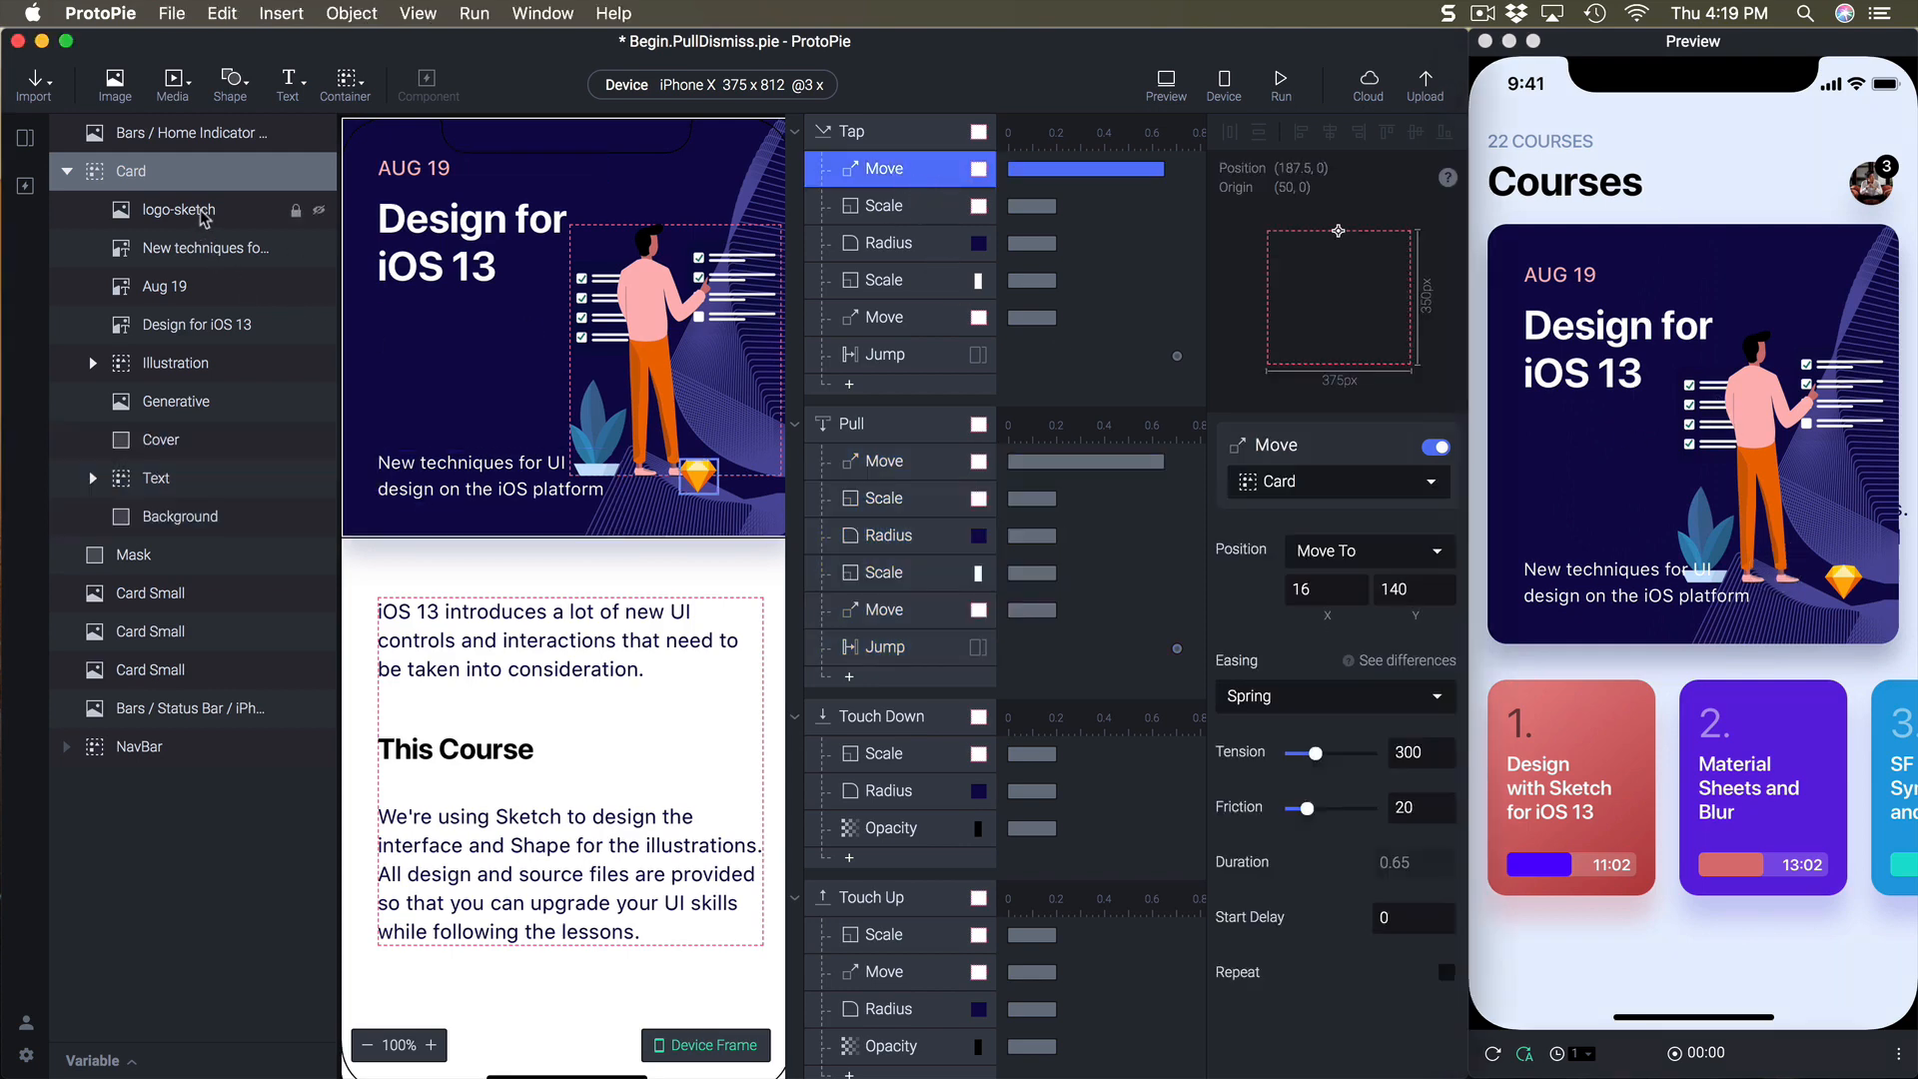
pyautogui.click(212, 175)
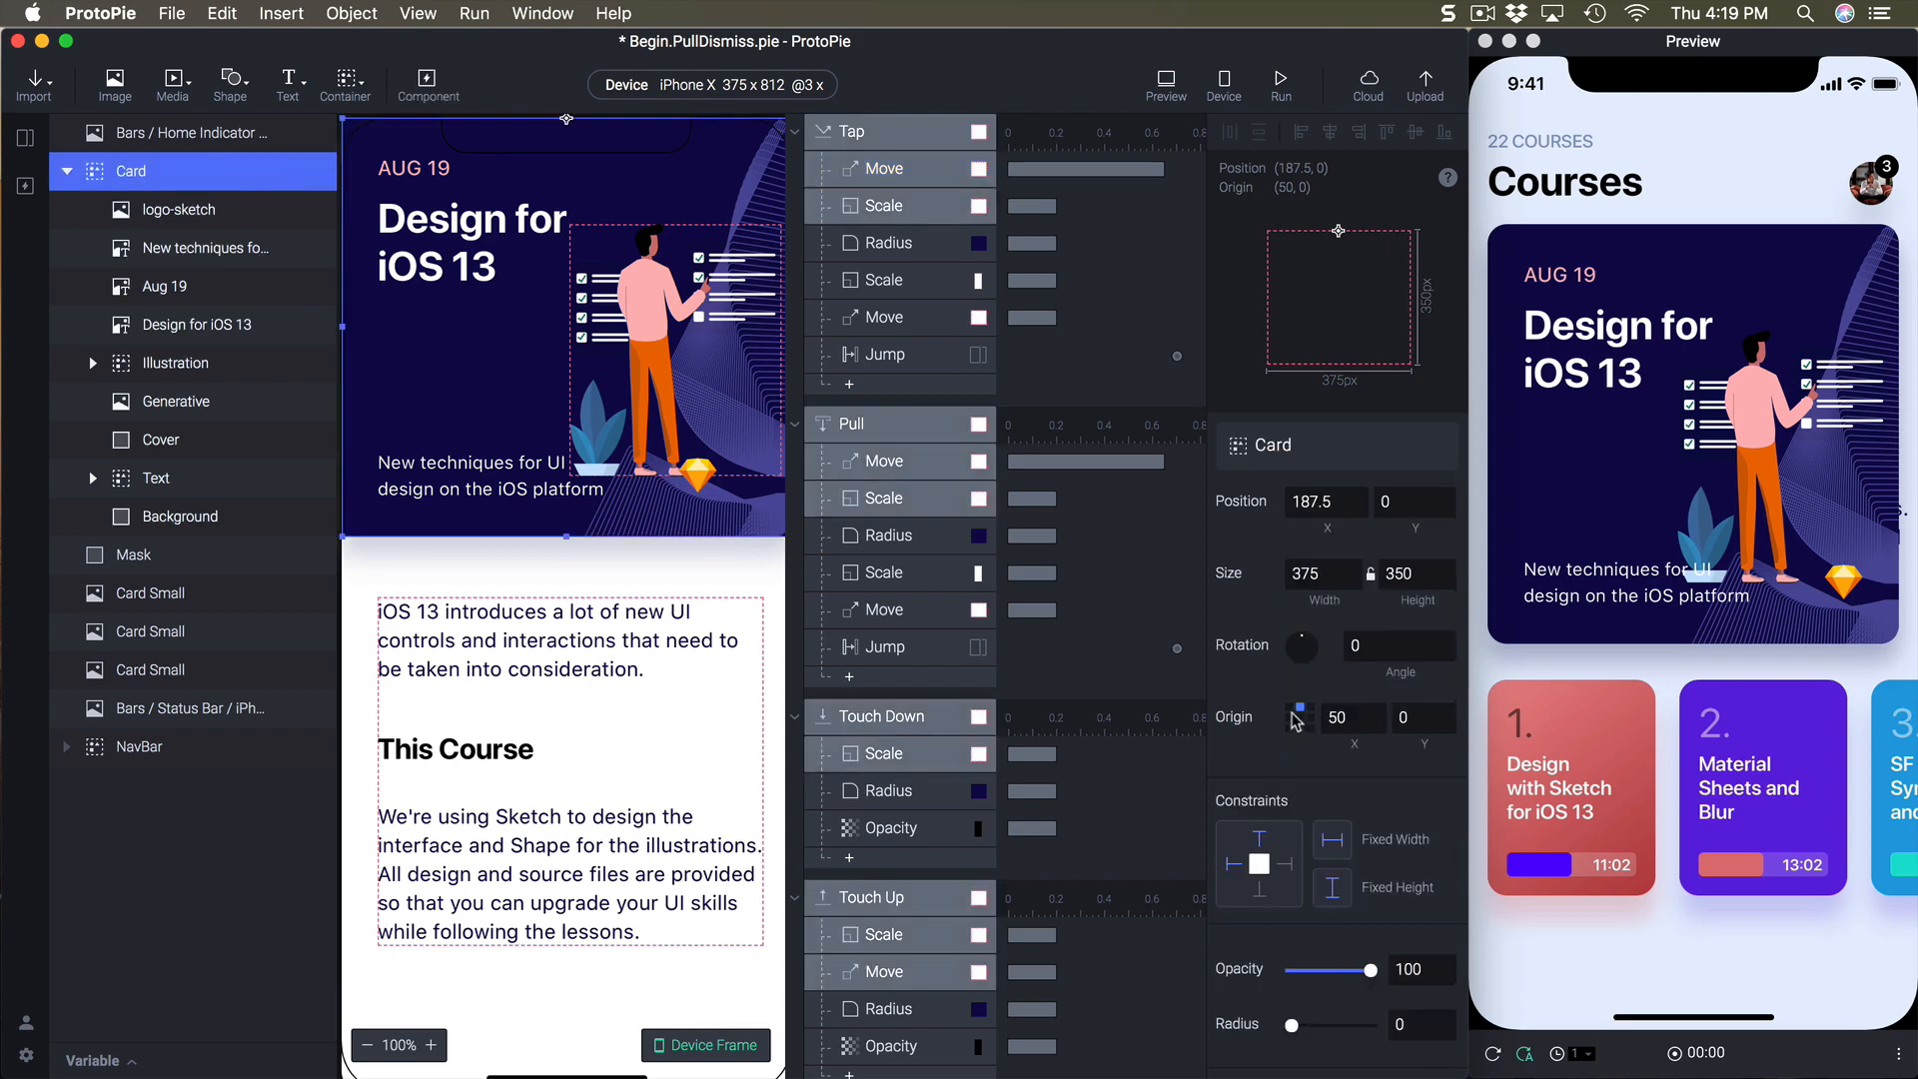
pyautogui.scroll(-4, 1303, 715)
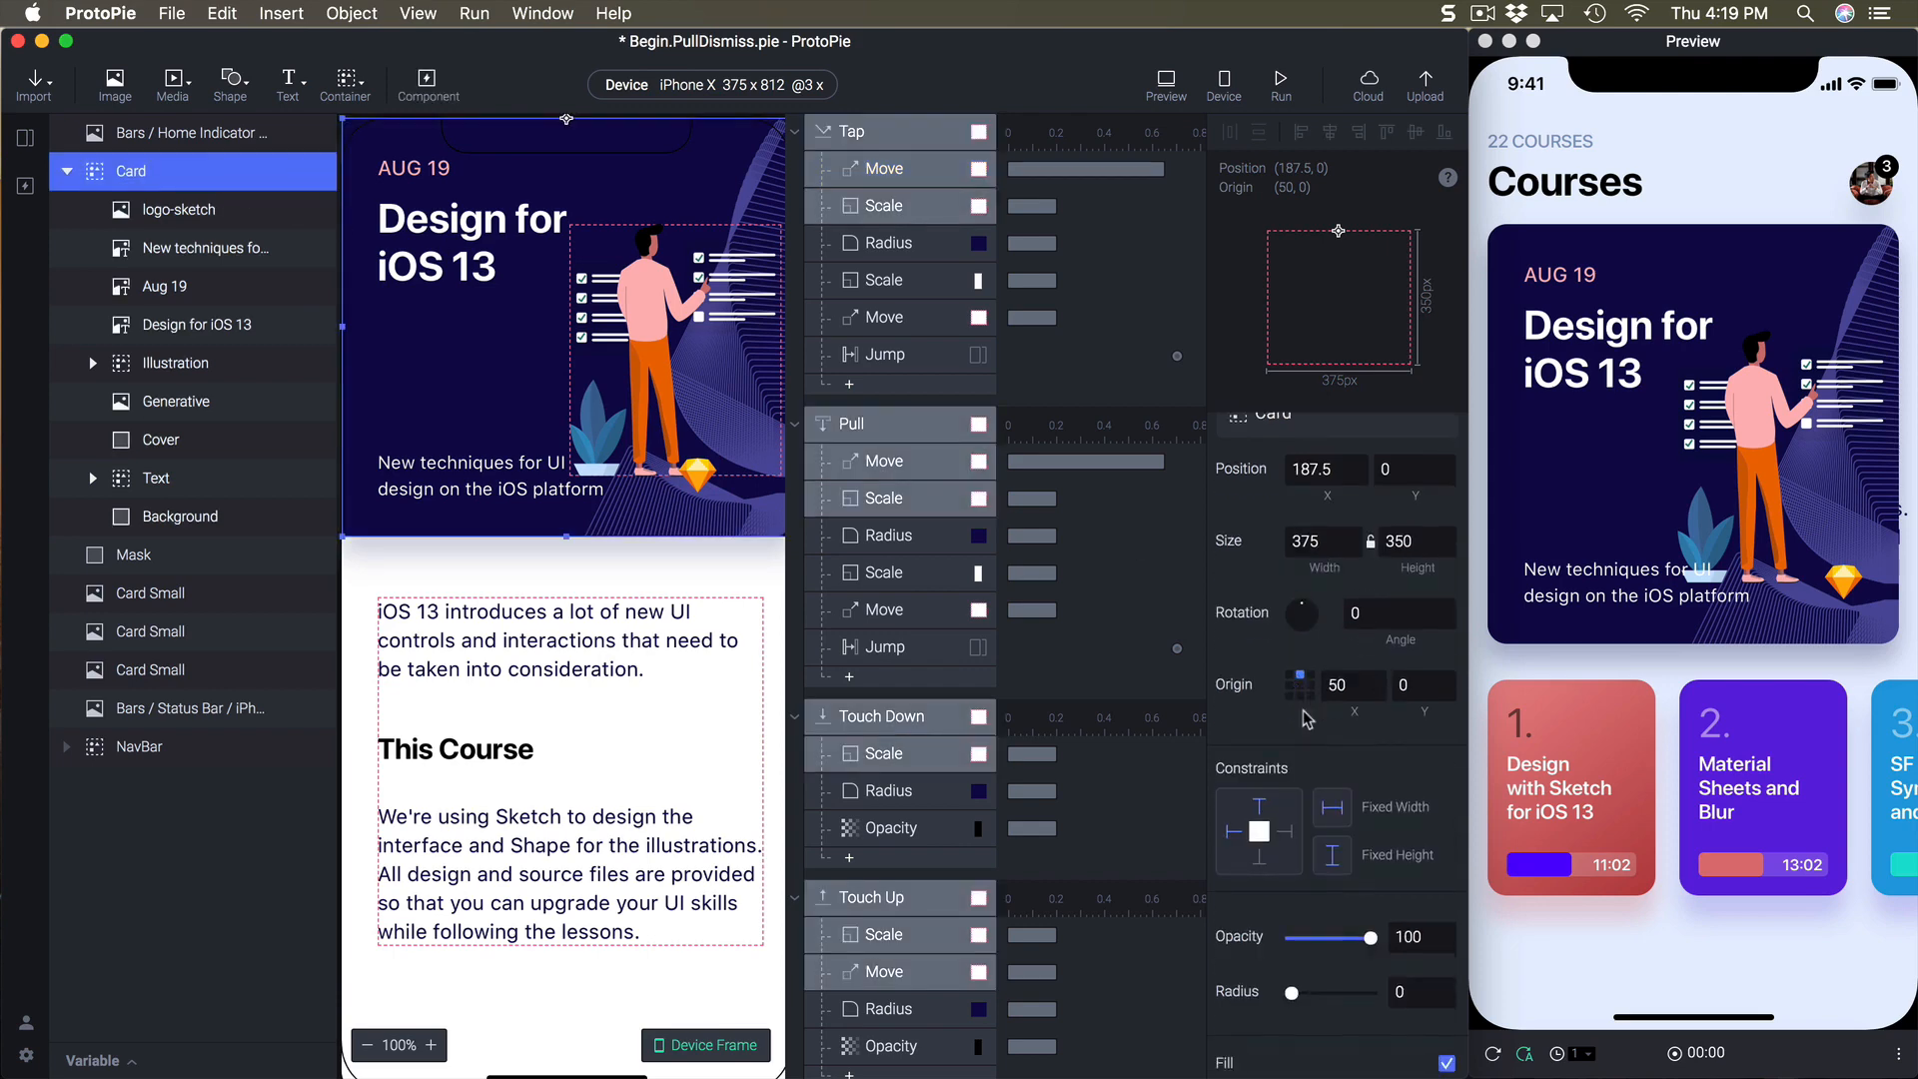
pyautogui.scroll(4, 1260, 478)
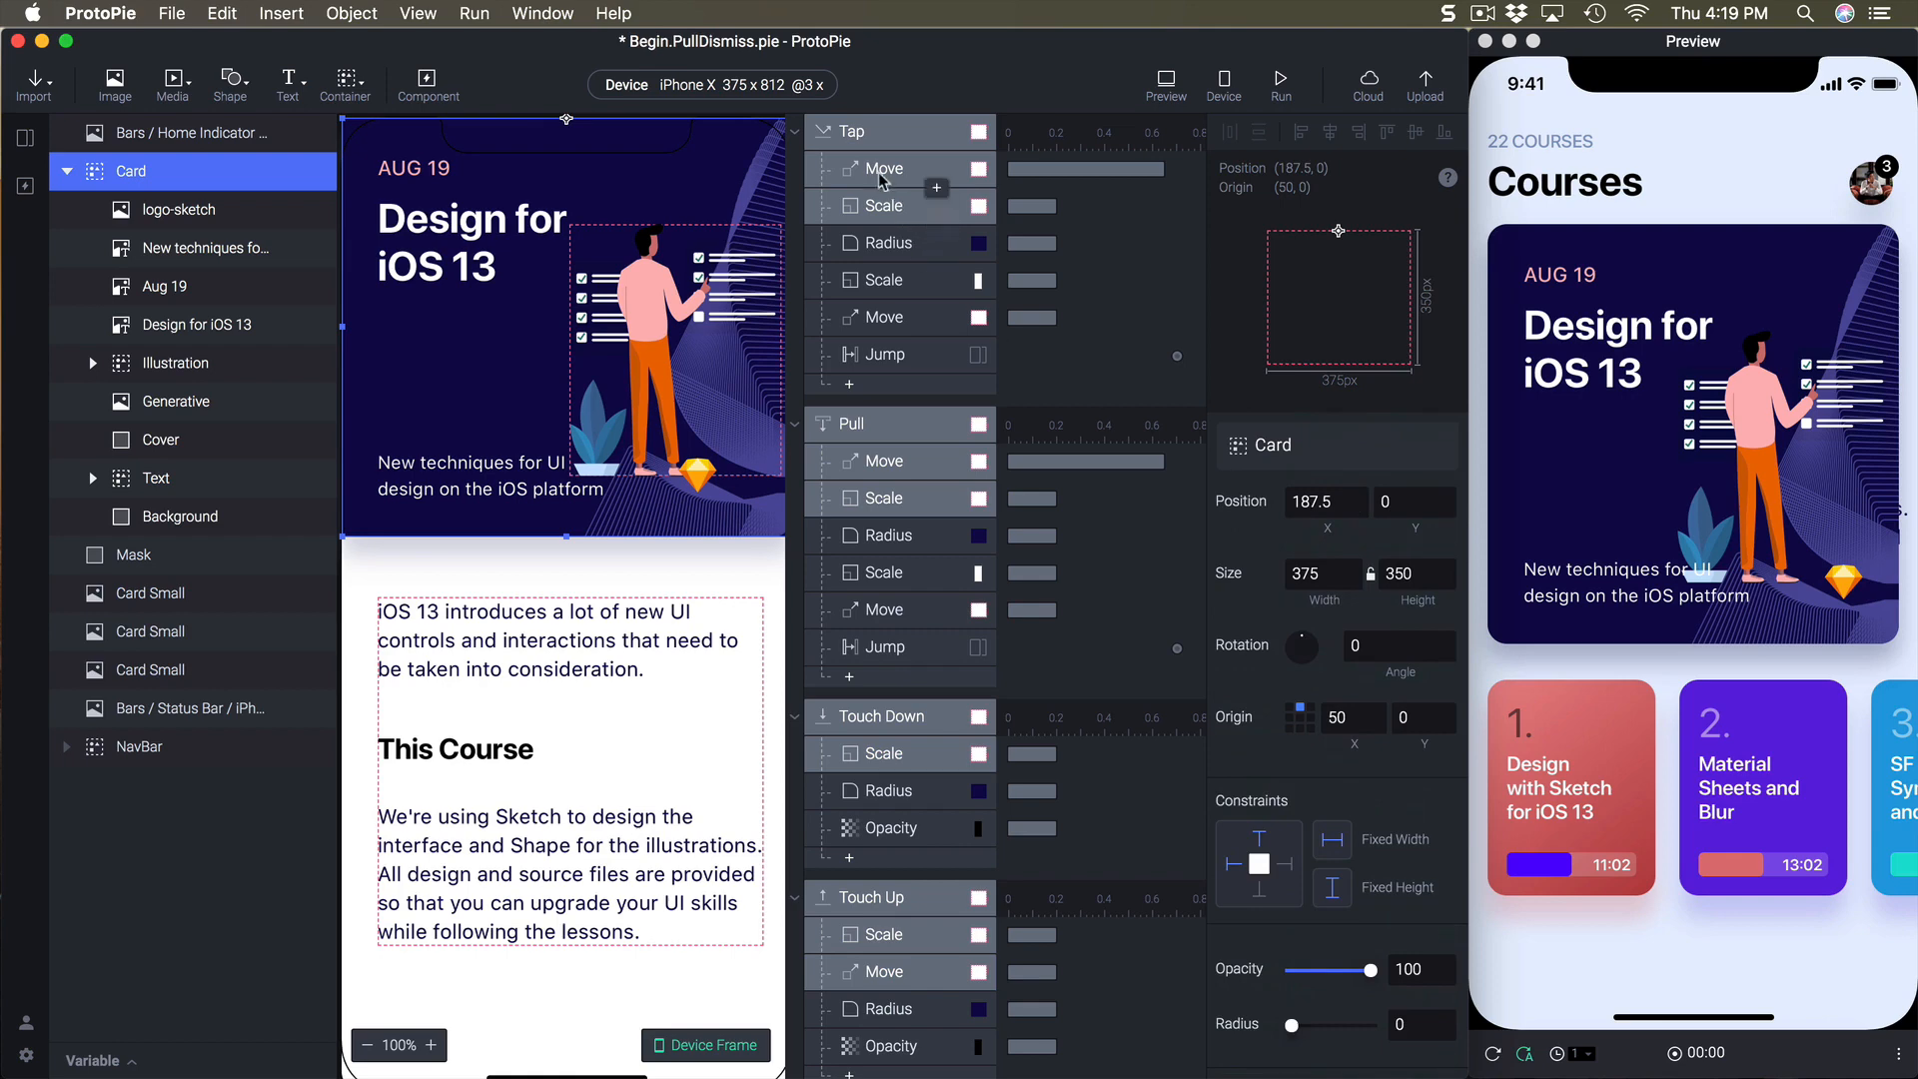
pyautogui.click(936, 182)
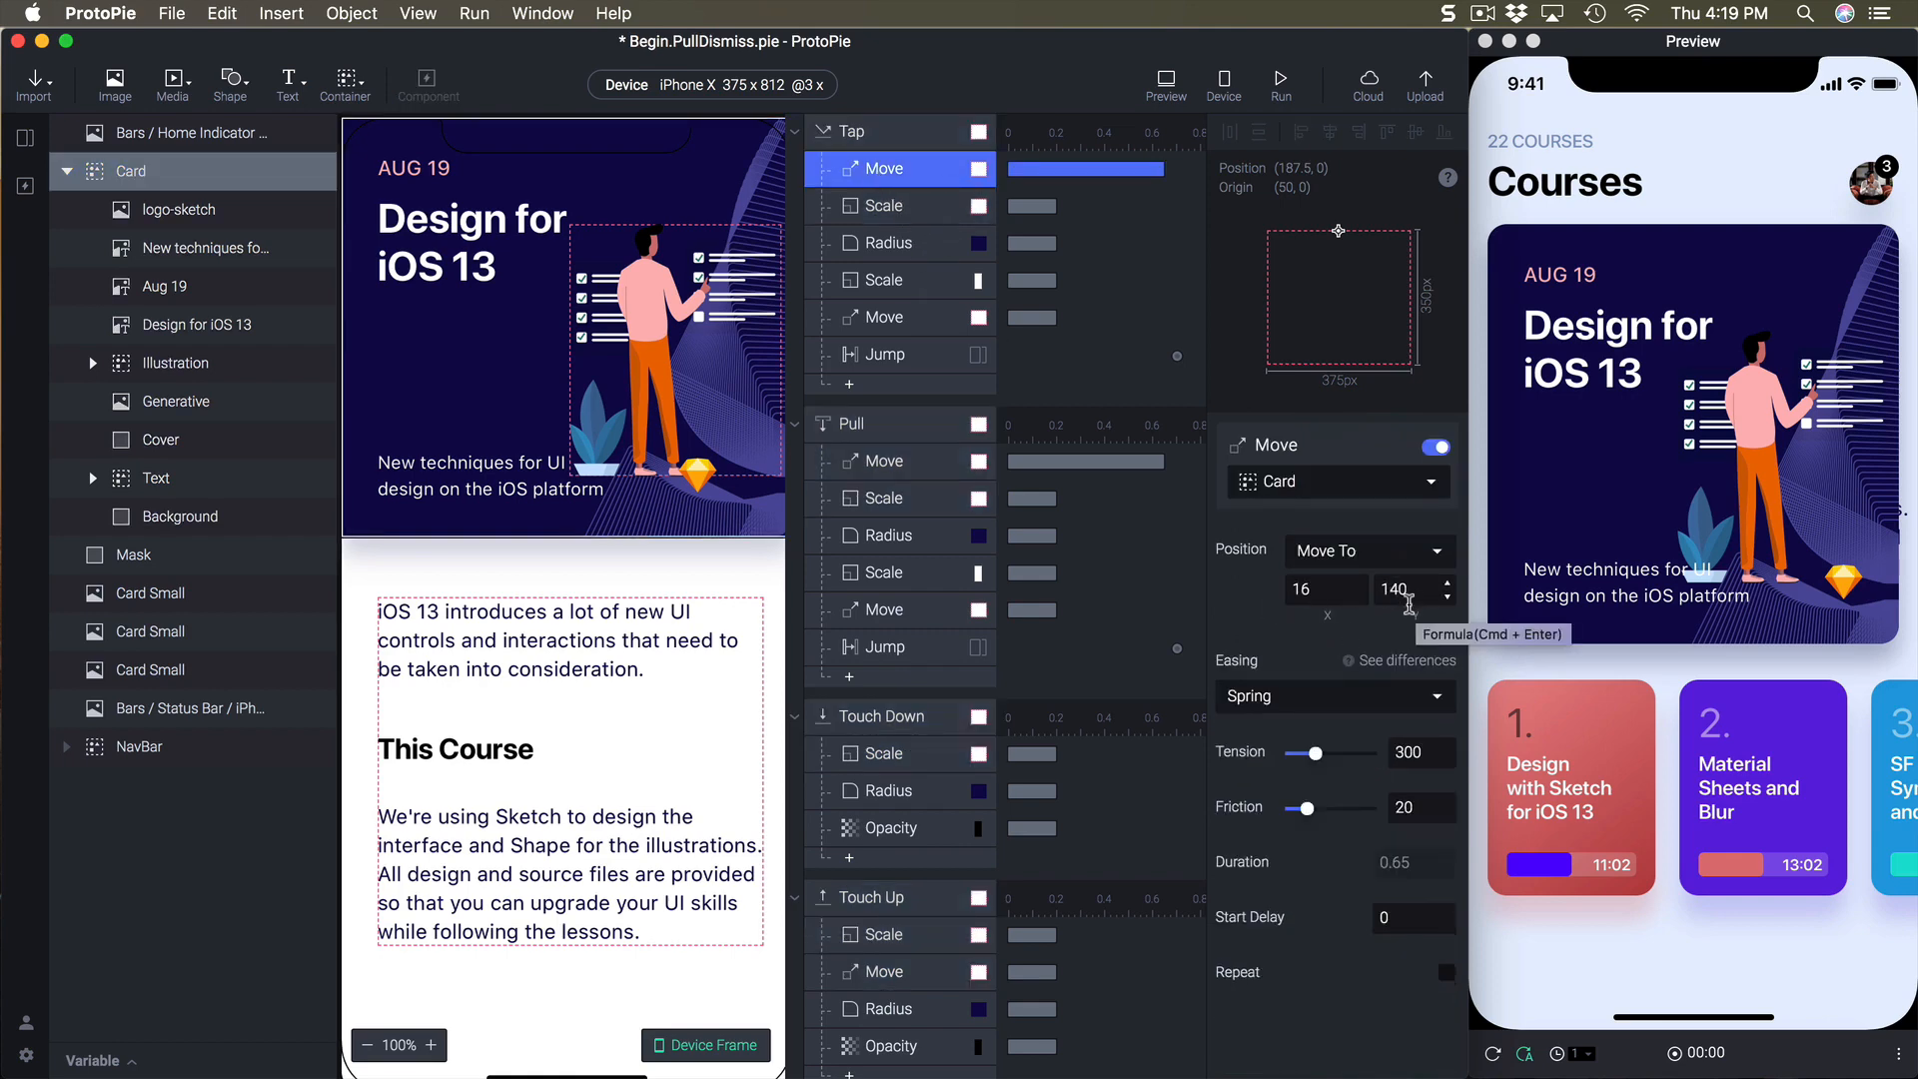
pyautogui.click(190, 180)
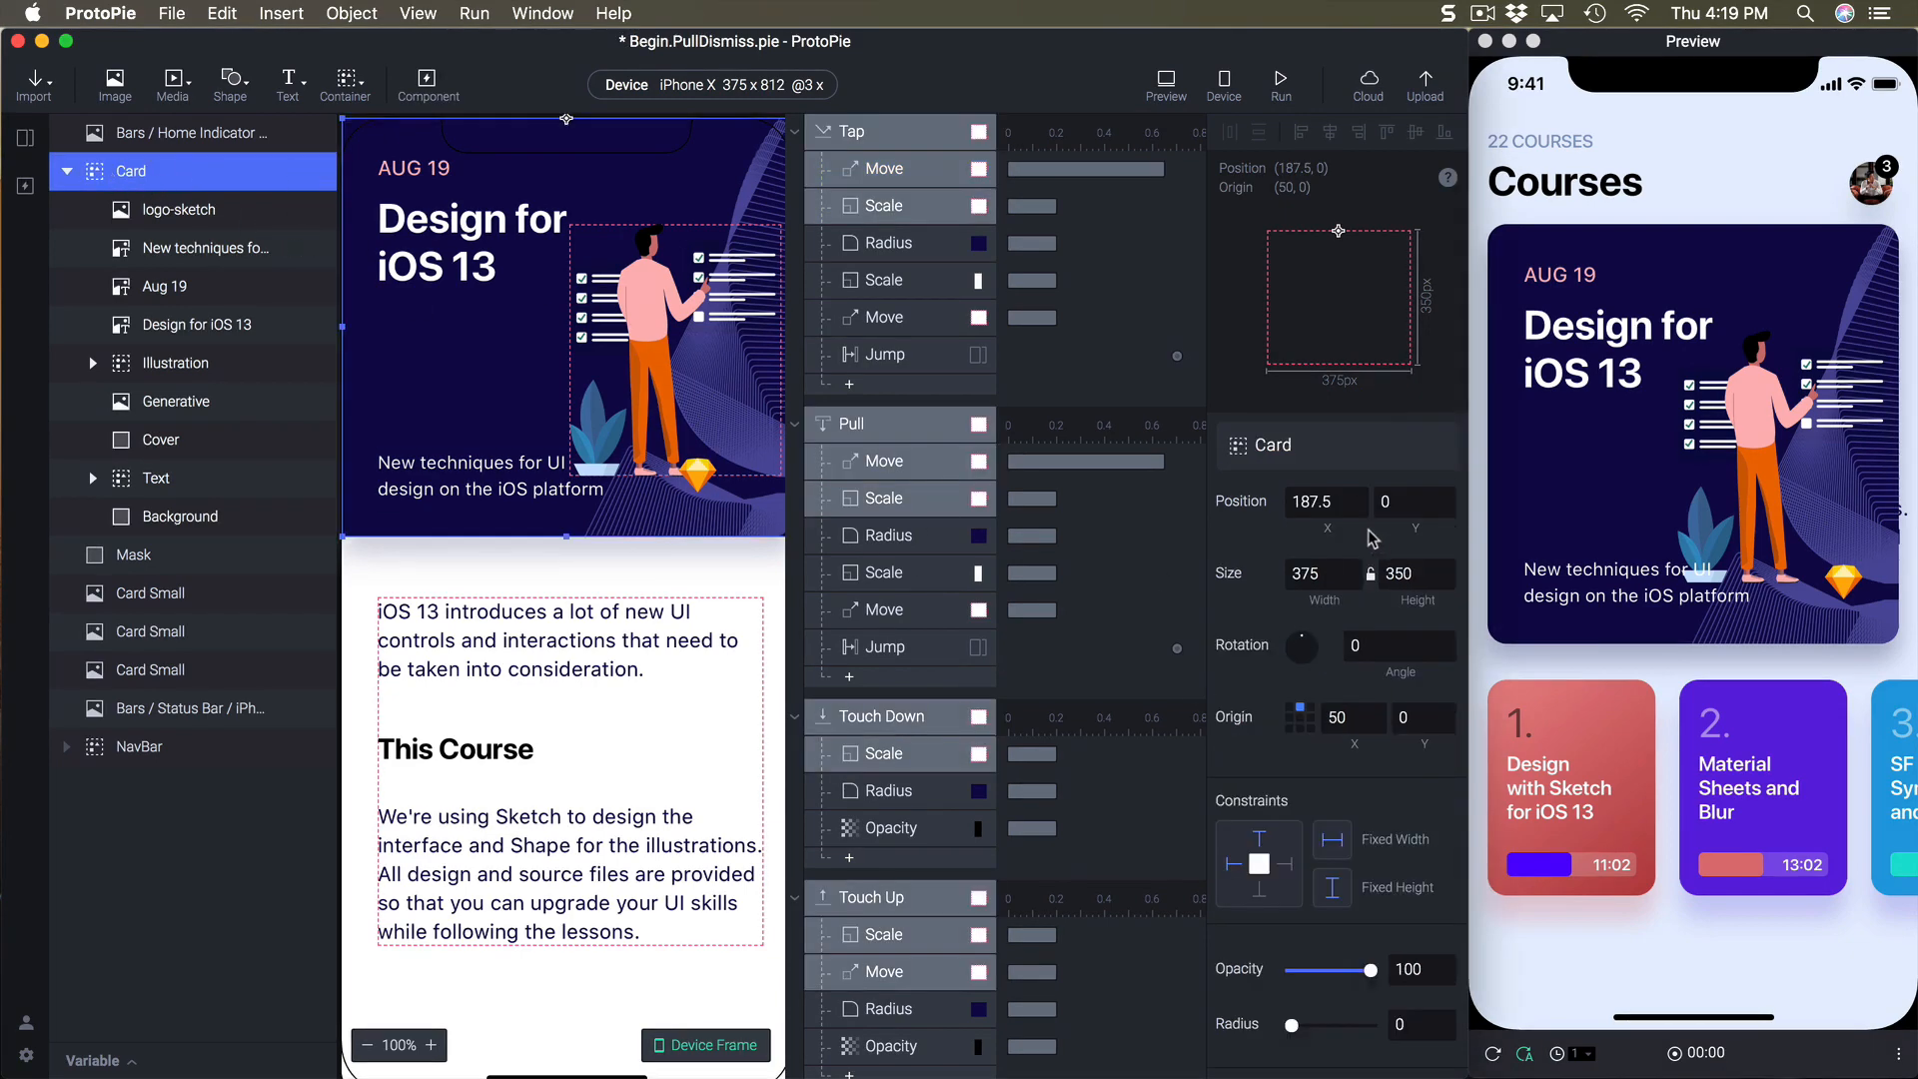
pyautogui.click(1337, 499)
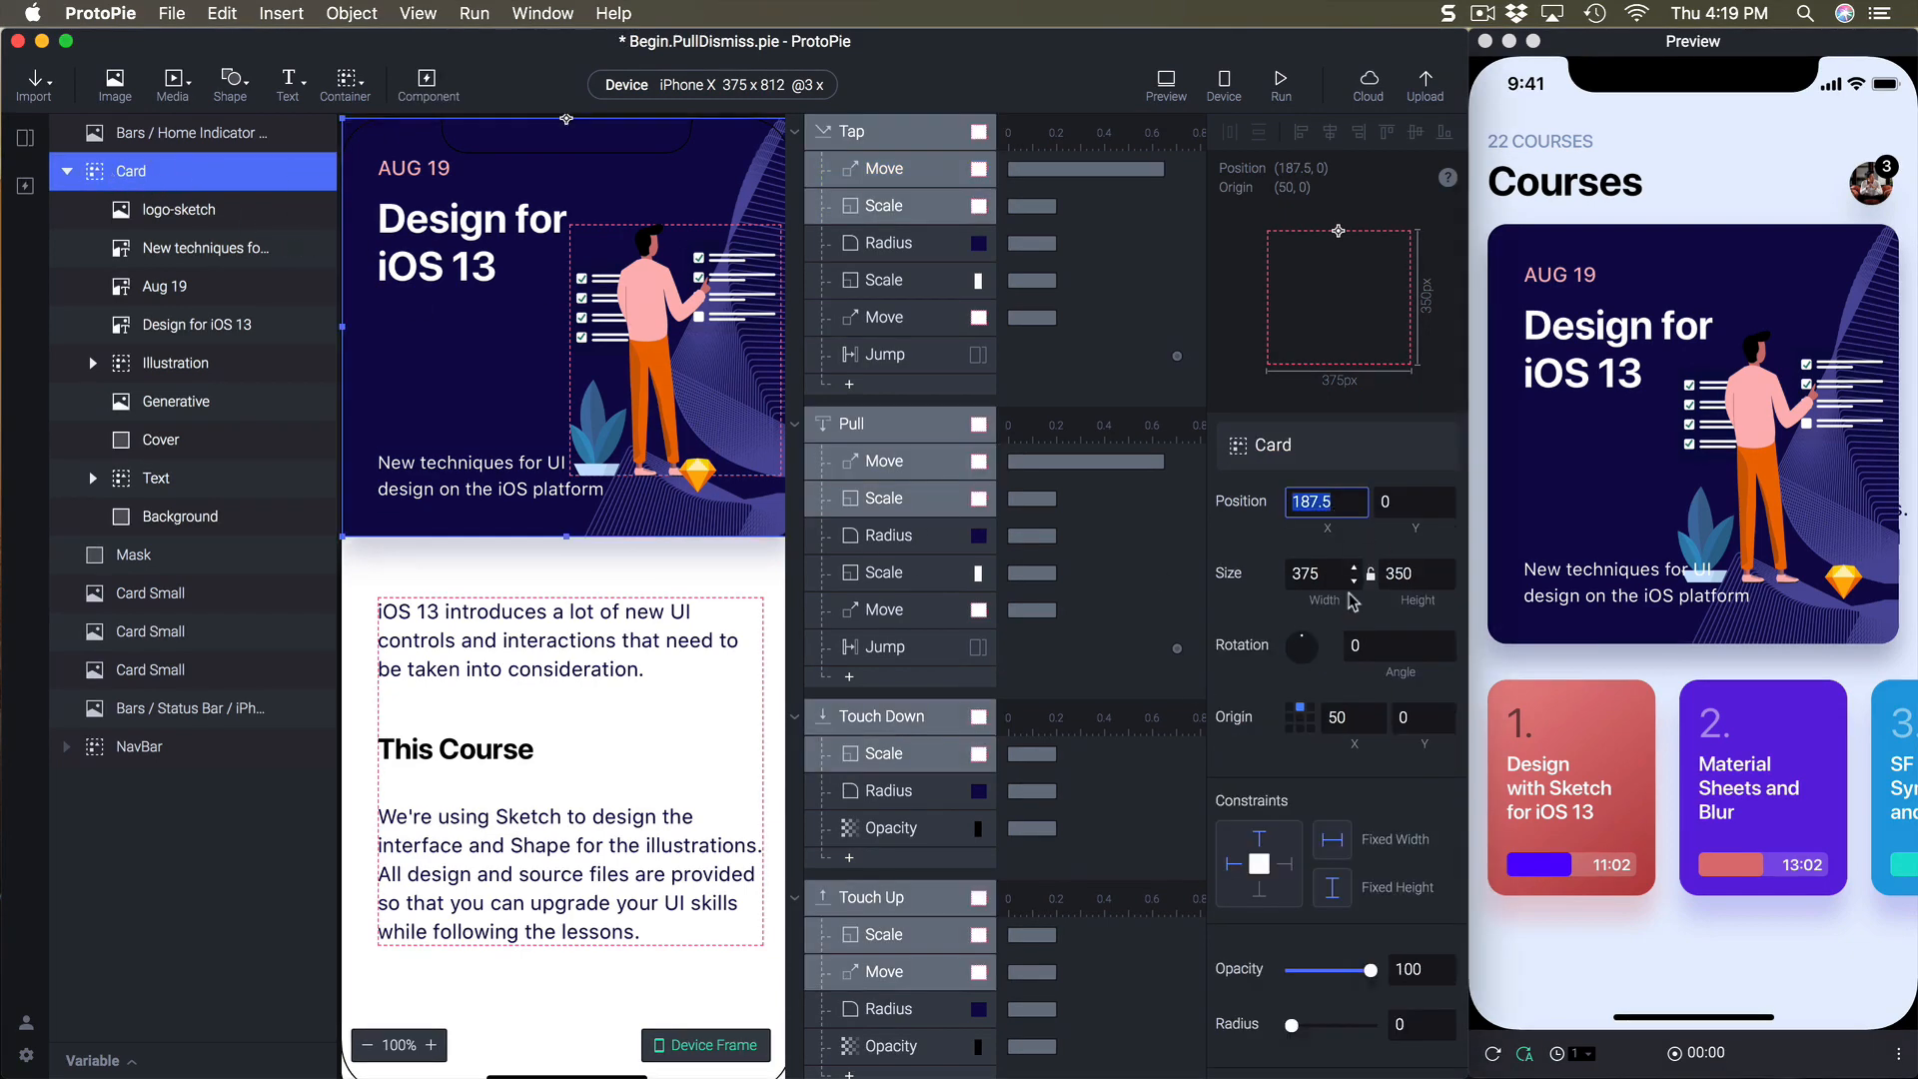
pyautogui.click(1290, 711)
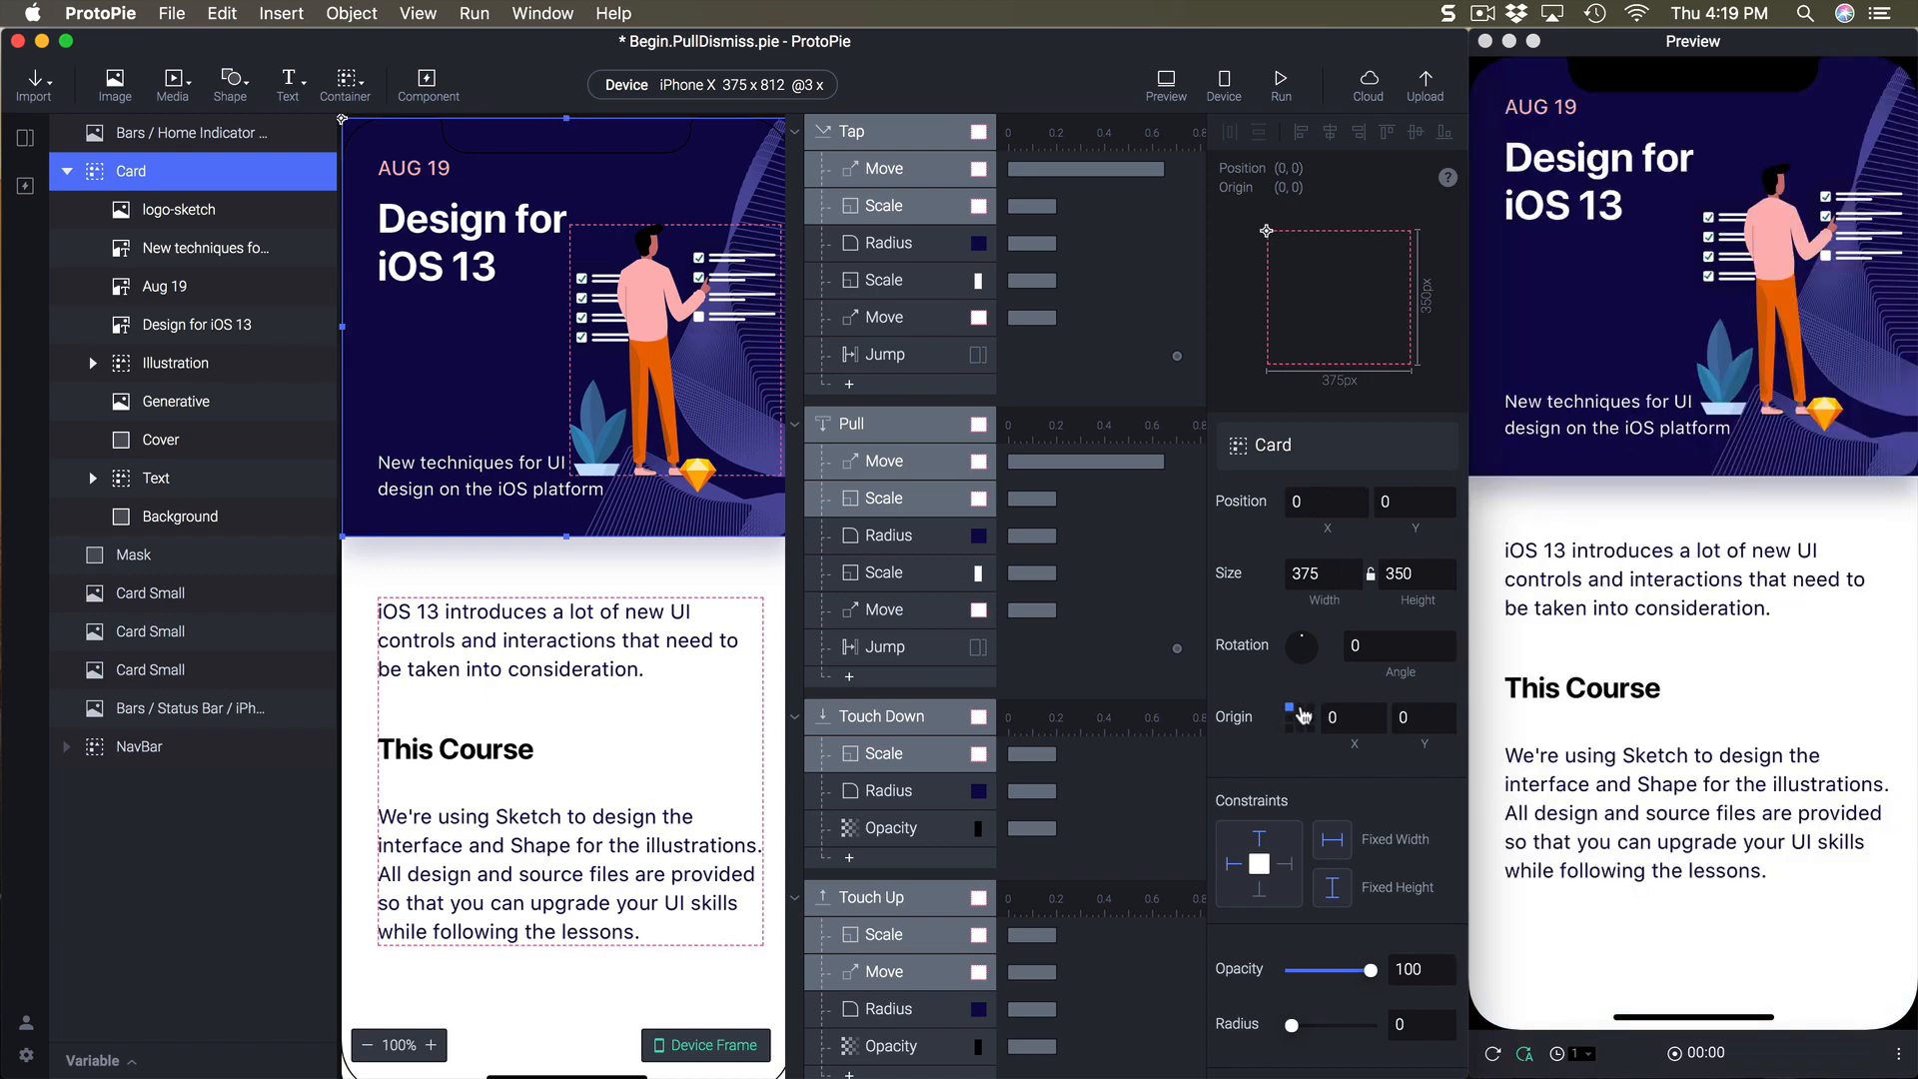
pyautogui.click(1300, 708)
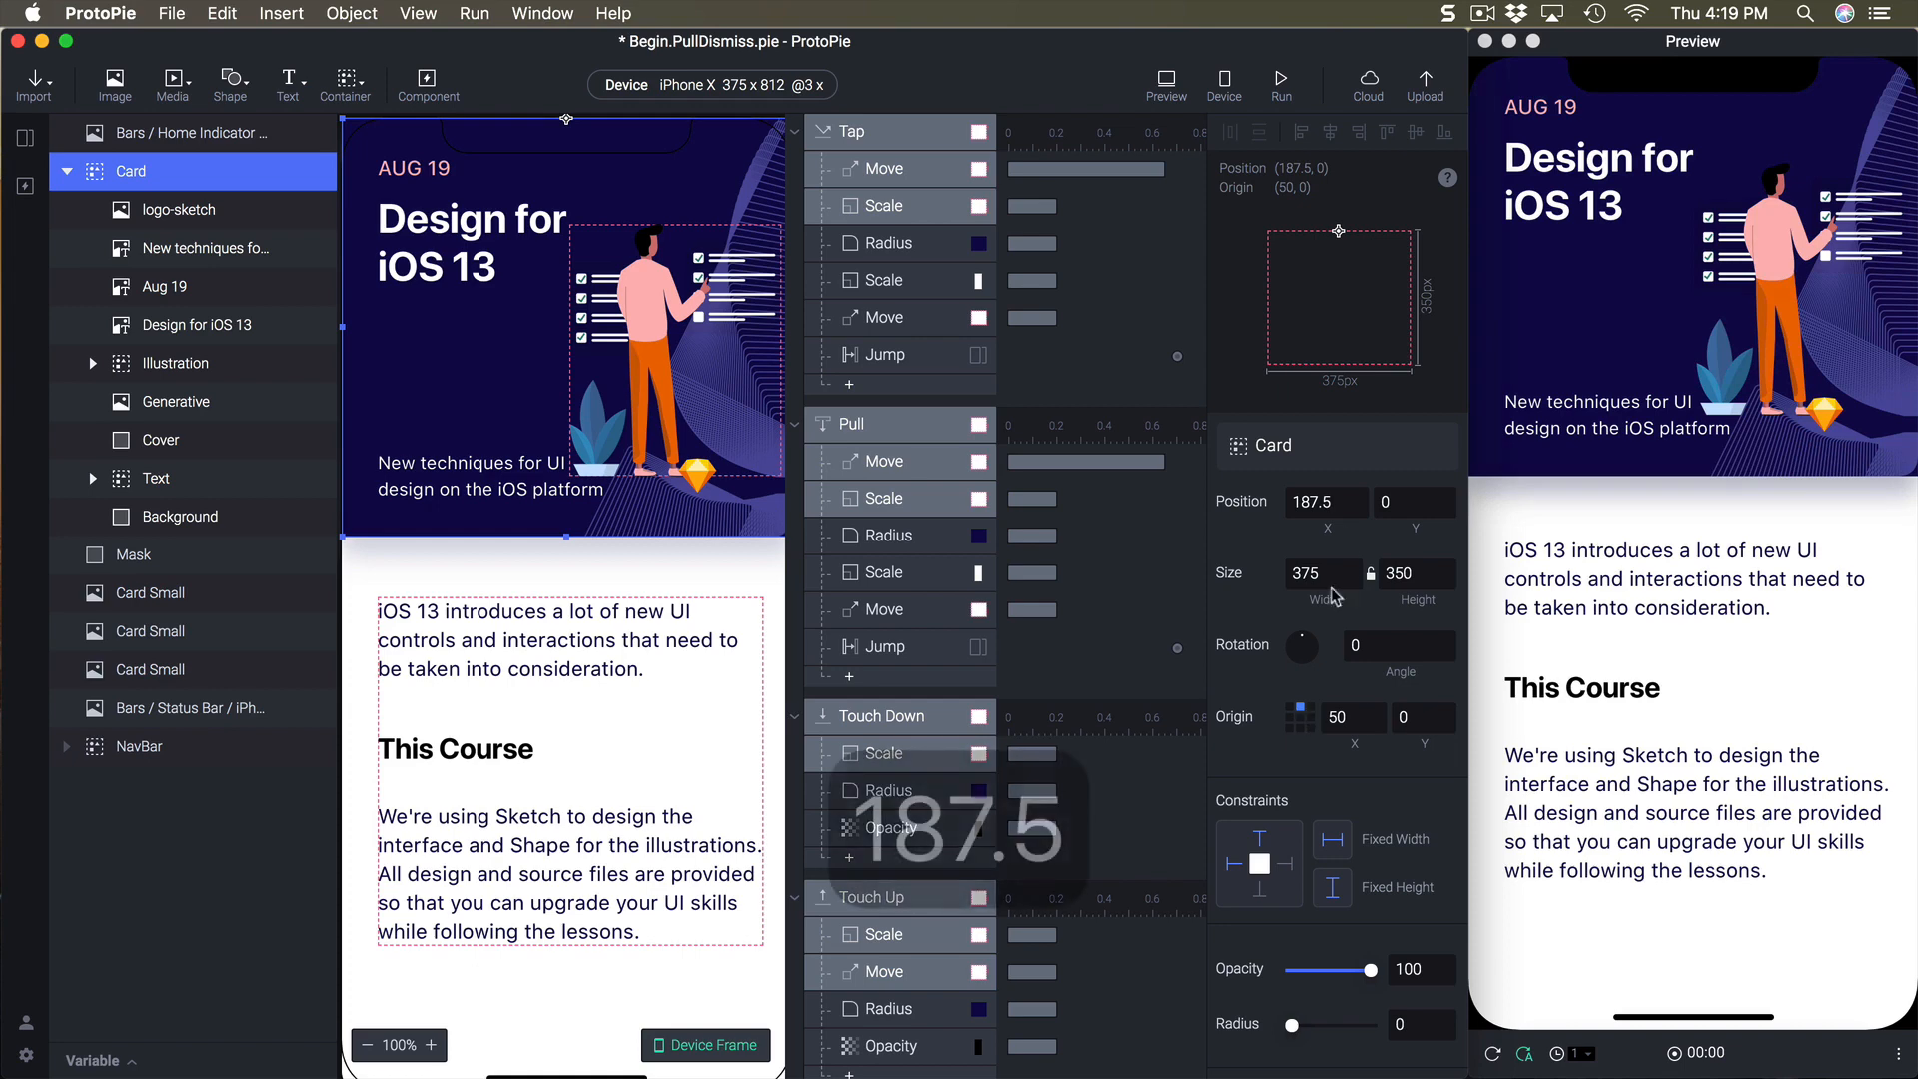
# - Copy the Card's X position and set the X of the Tap trigger's first Move response to 187.5
pyautogui.click(1340, 502)
pyautogui.press('super+c')
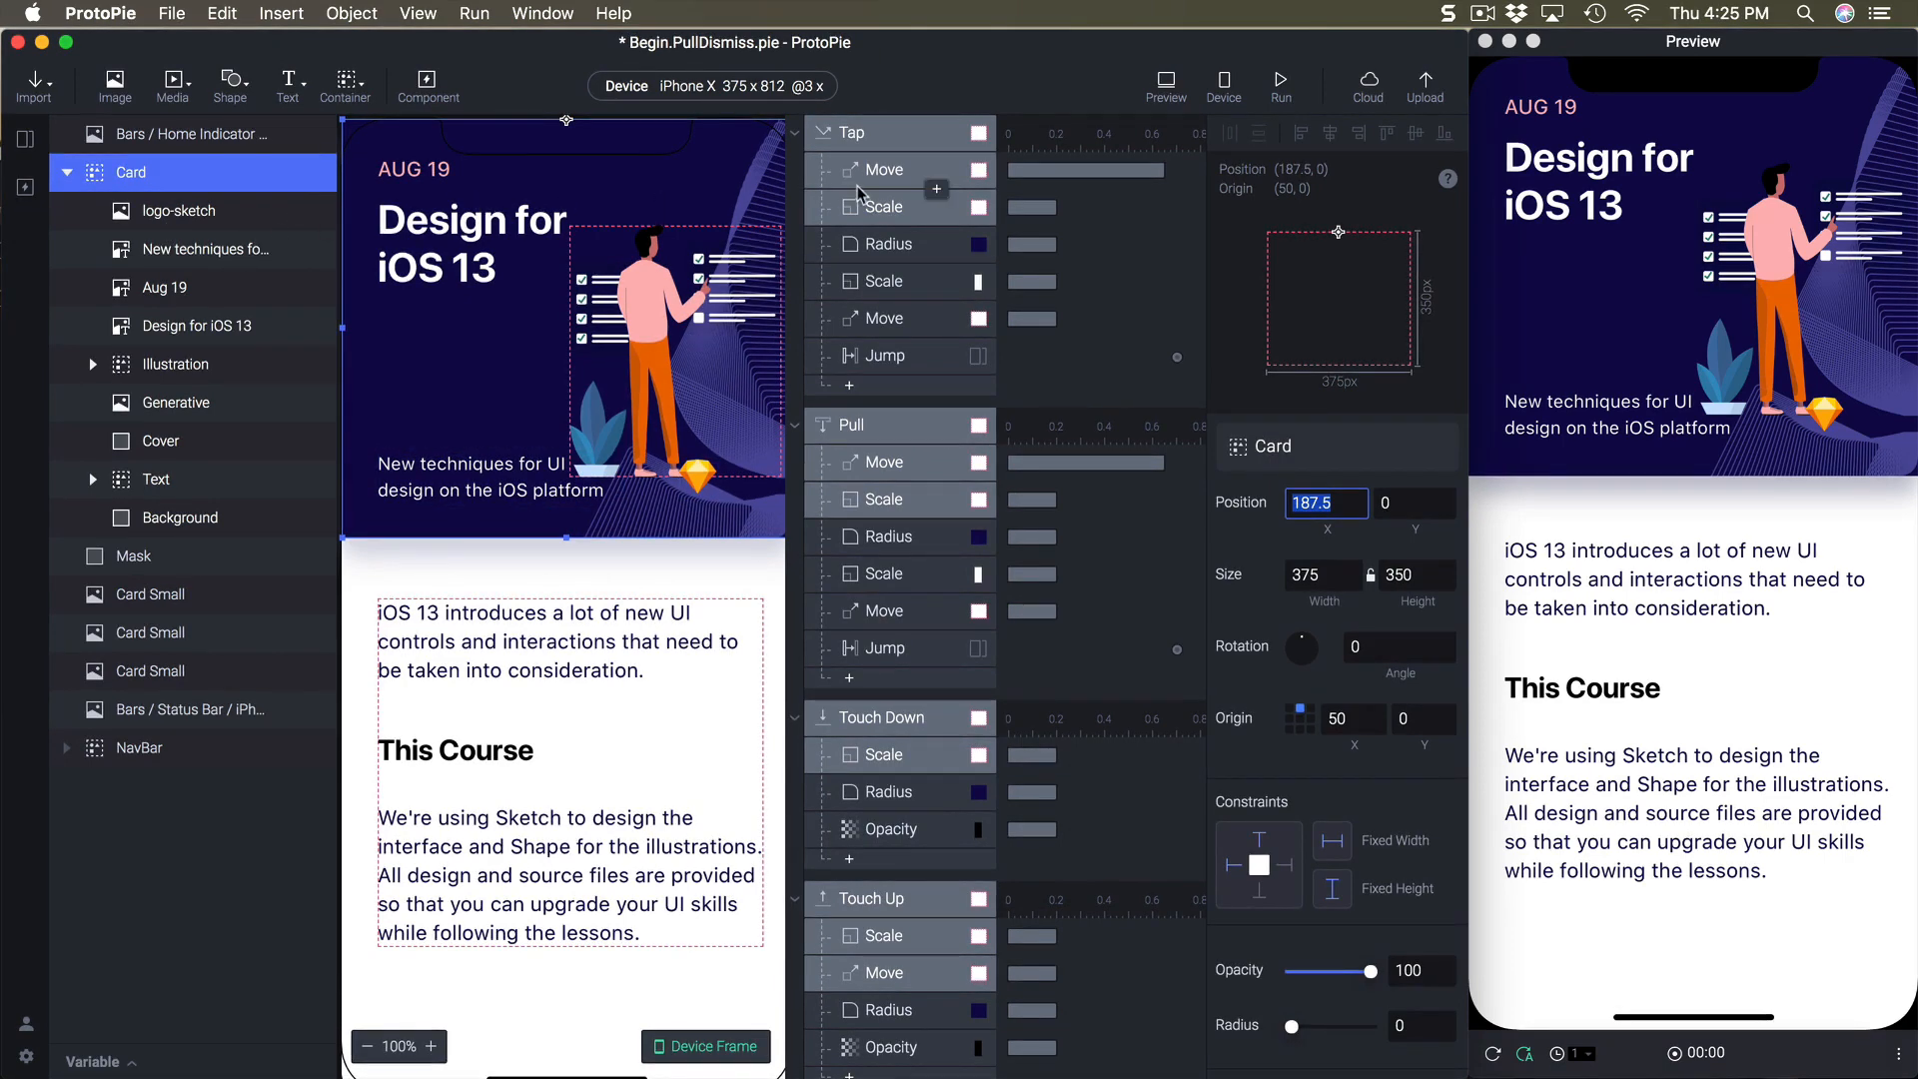
pyautogui.click(886, 176)
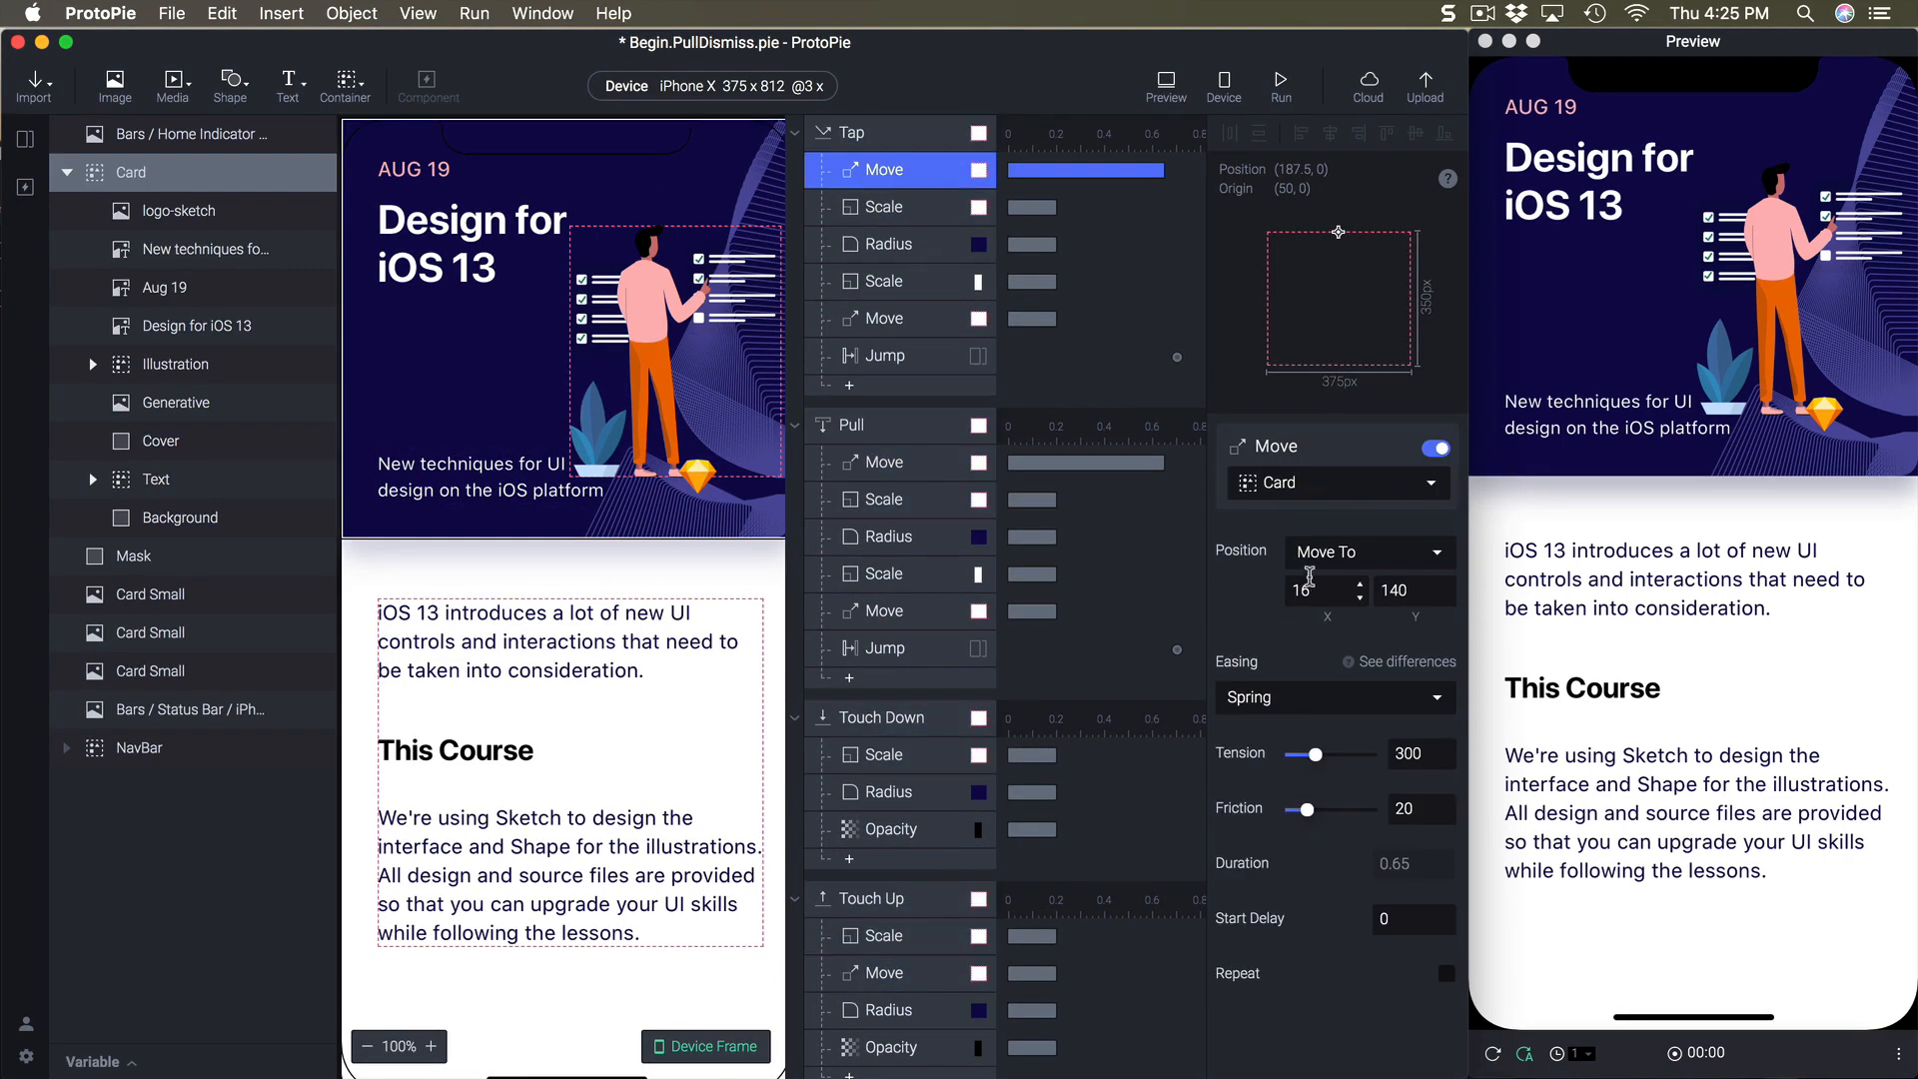
pyautogui.click(1322, 590)
pyautogui.write('187.5')
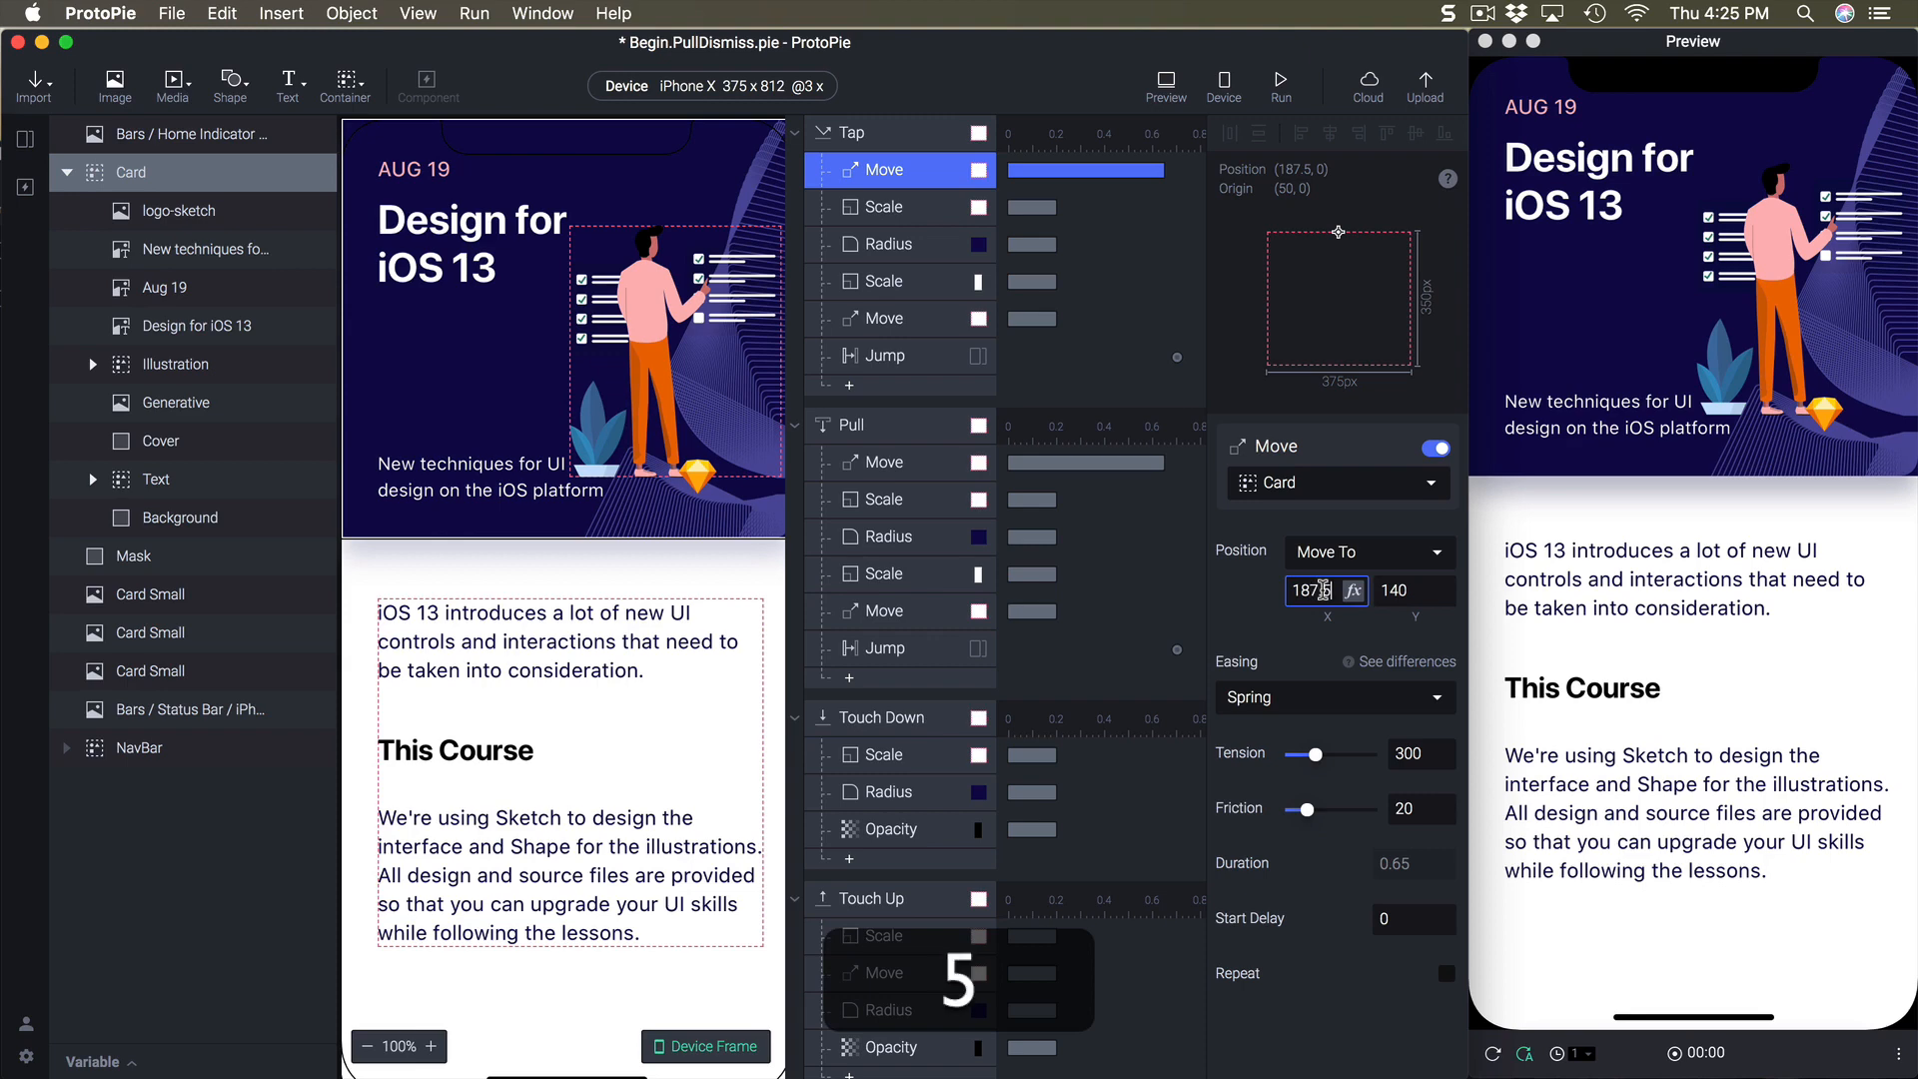
pyautogui.press('Return')
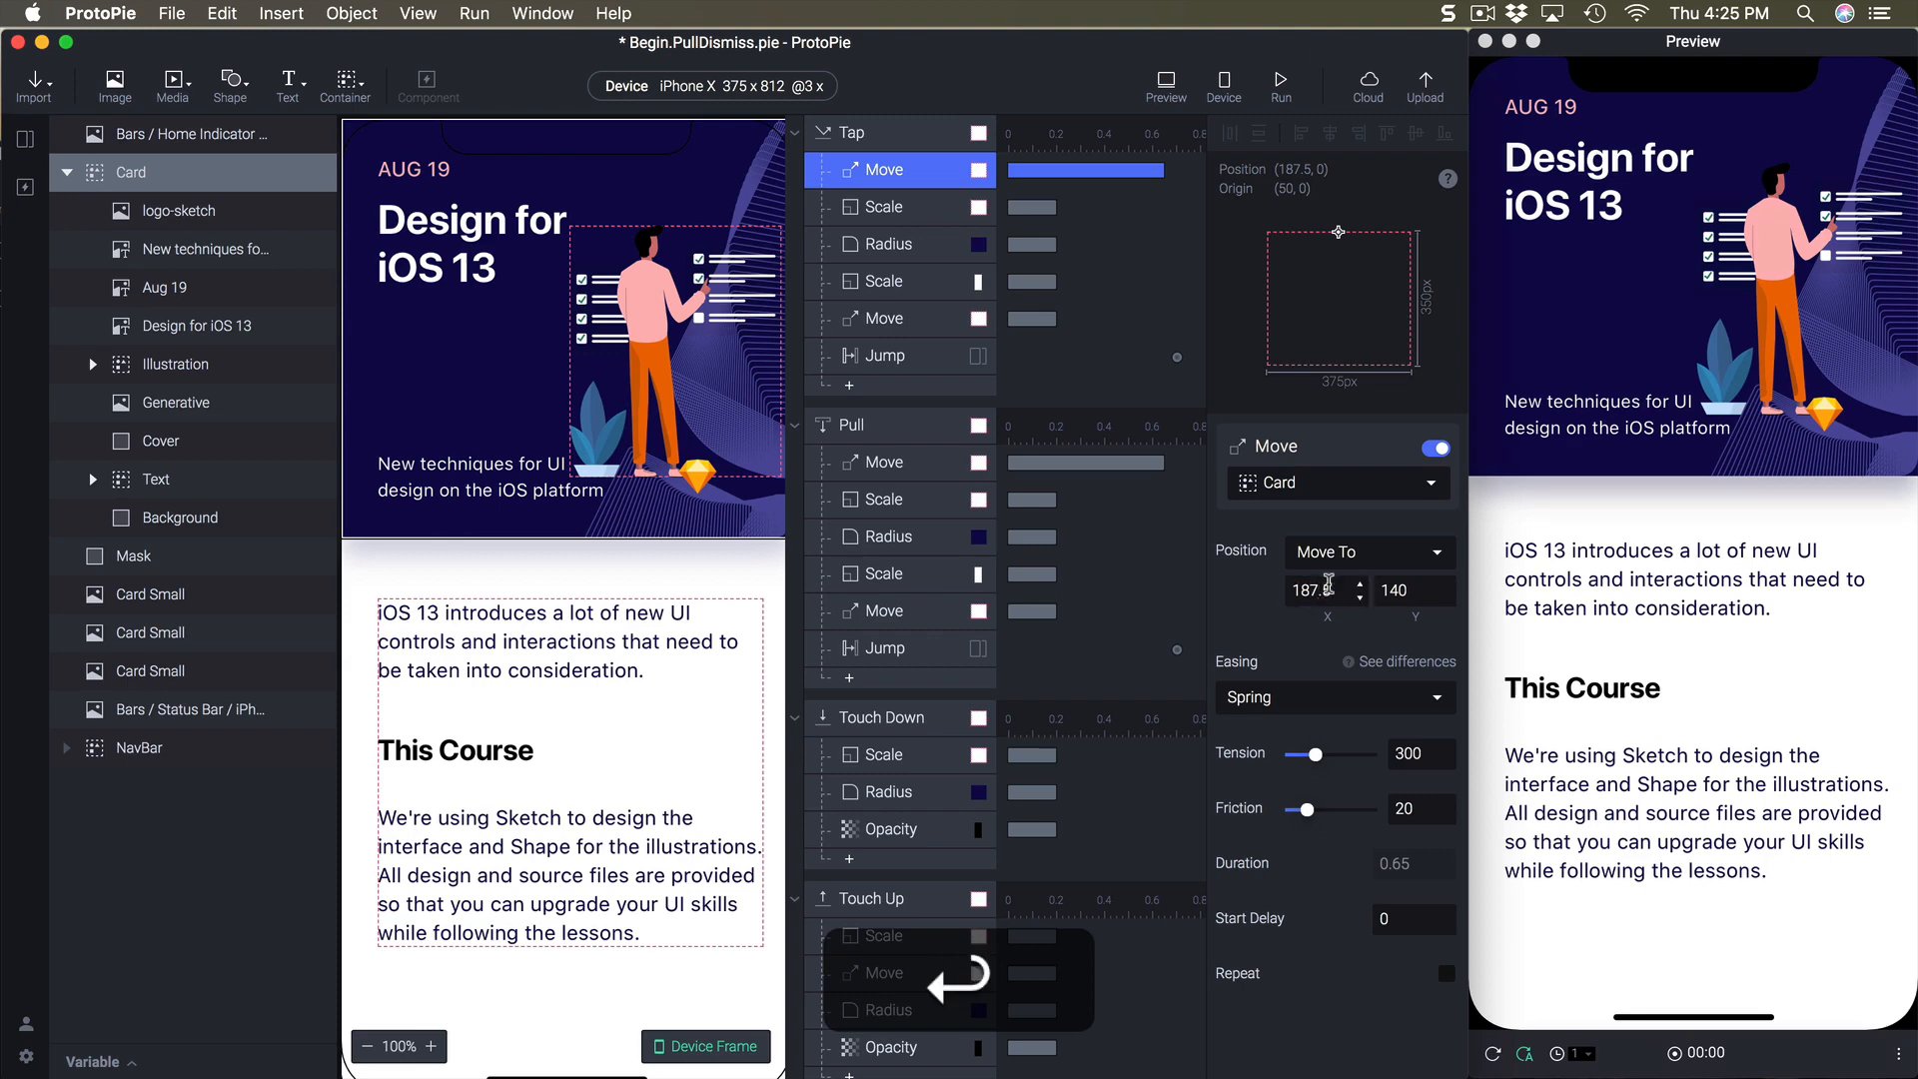
# - Set the X position of the Pull trigger's first Move response to 187.5
pyautogui.click(886, 469)
pyautogui.click(1302, 590)
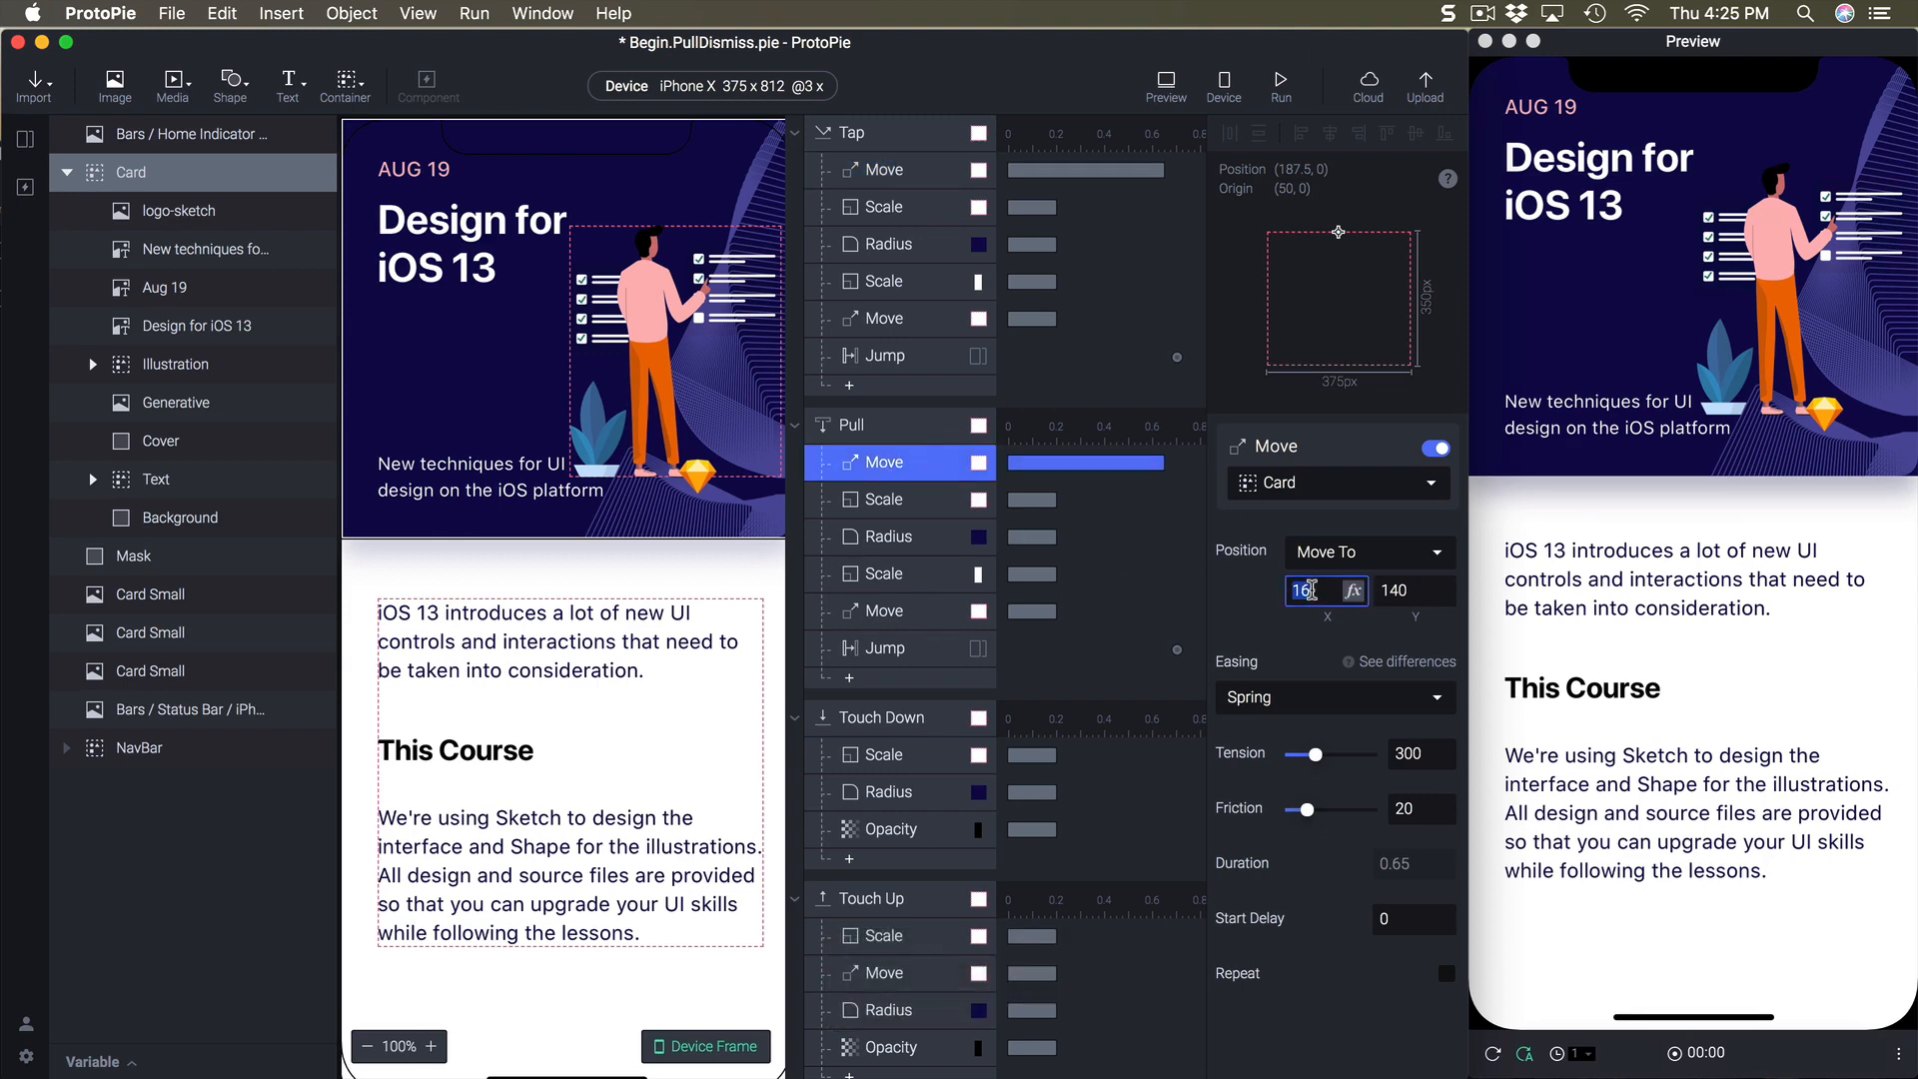
pyautogui.write('187.5')
pyautogui.press('Return')
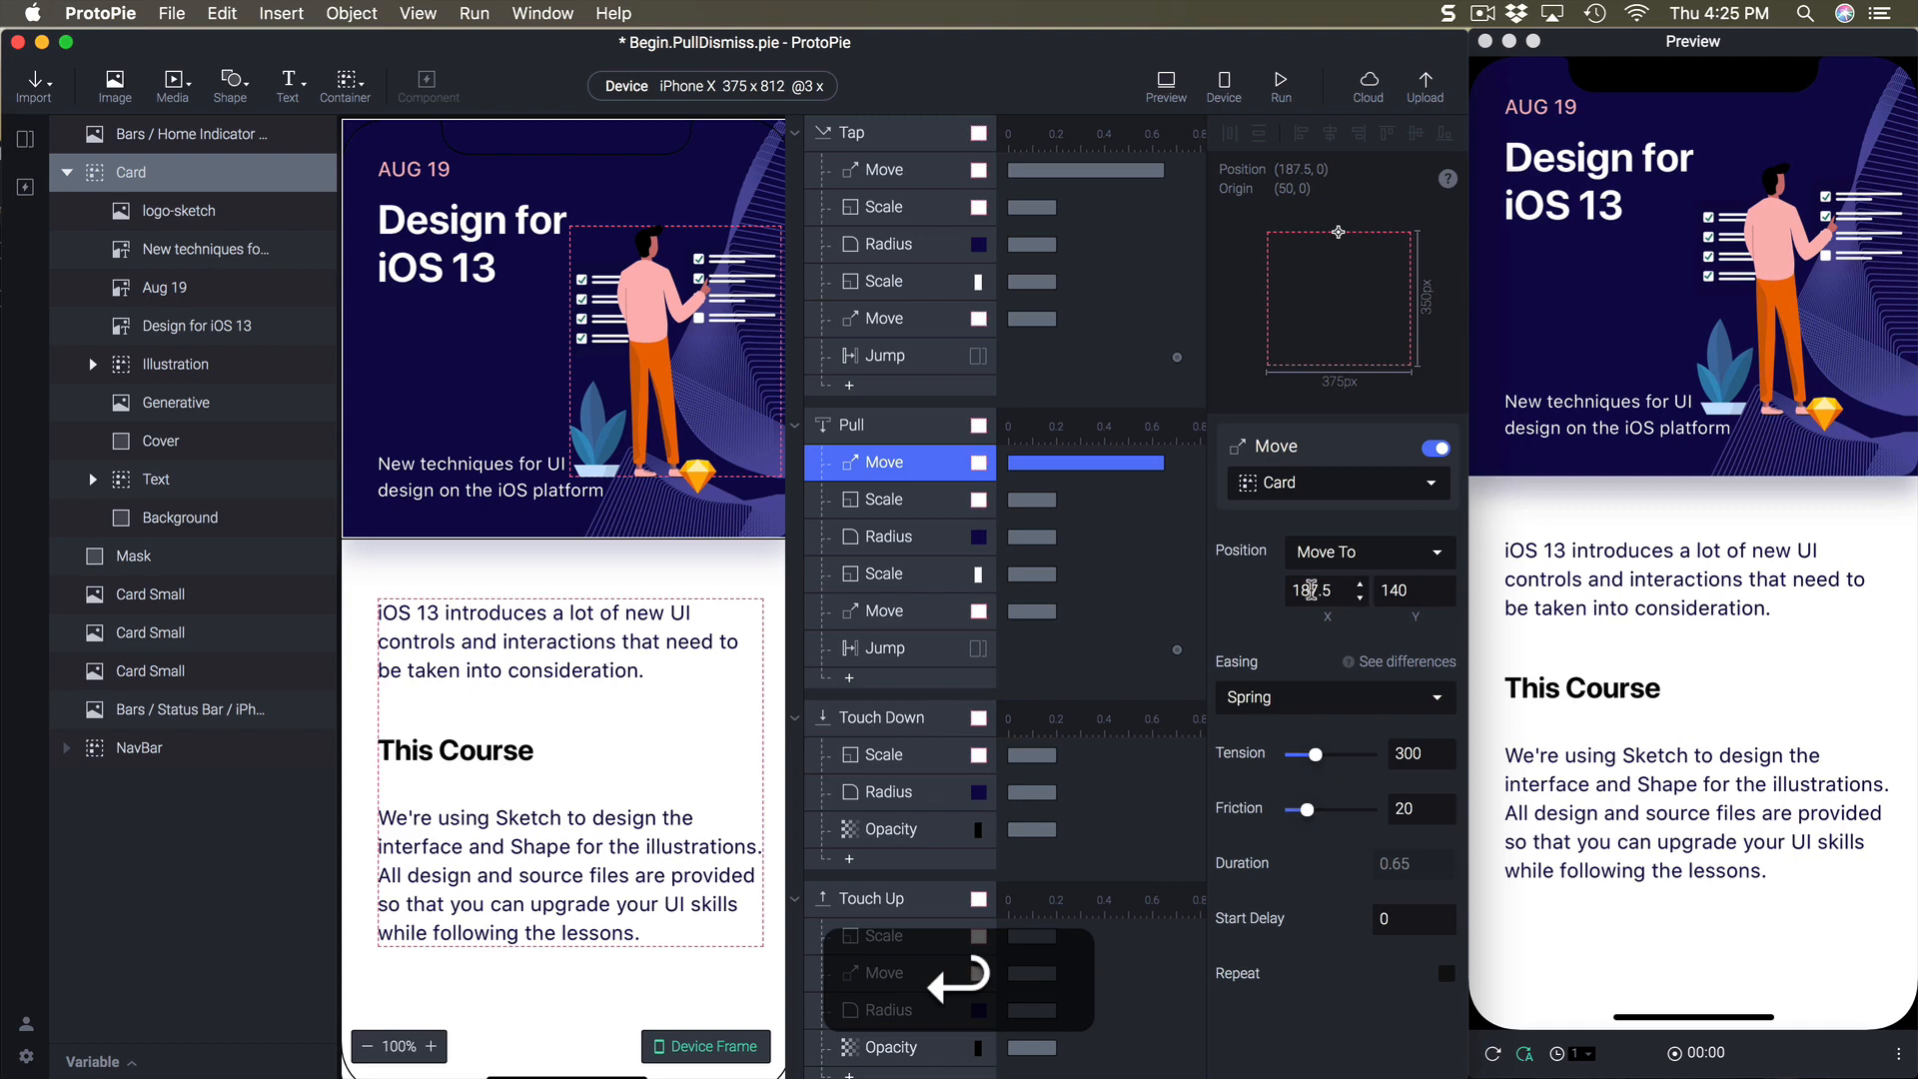
# - Test pulling and tapping the card in the preview to check where it lands in the Courses scene
pyautogui.moveTo(1666, 262); pyautogui.dragTo(1746, 341)
pyautogui.click(1723, 319)
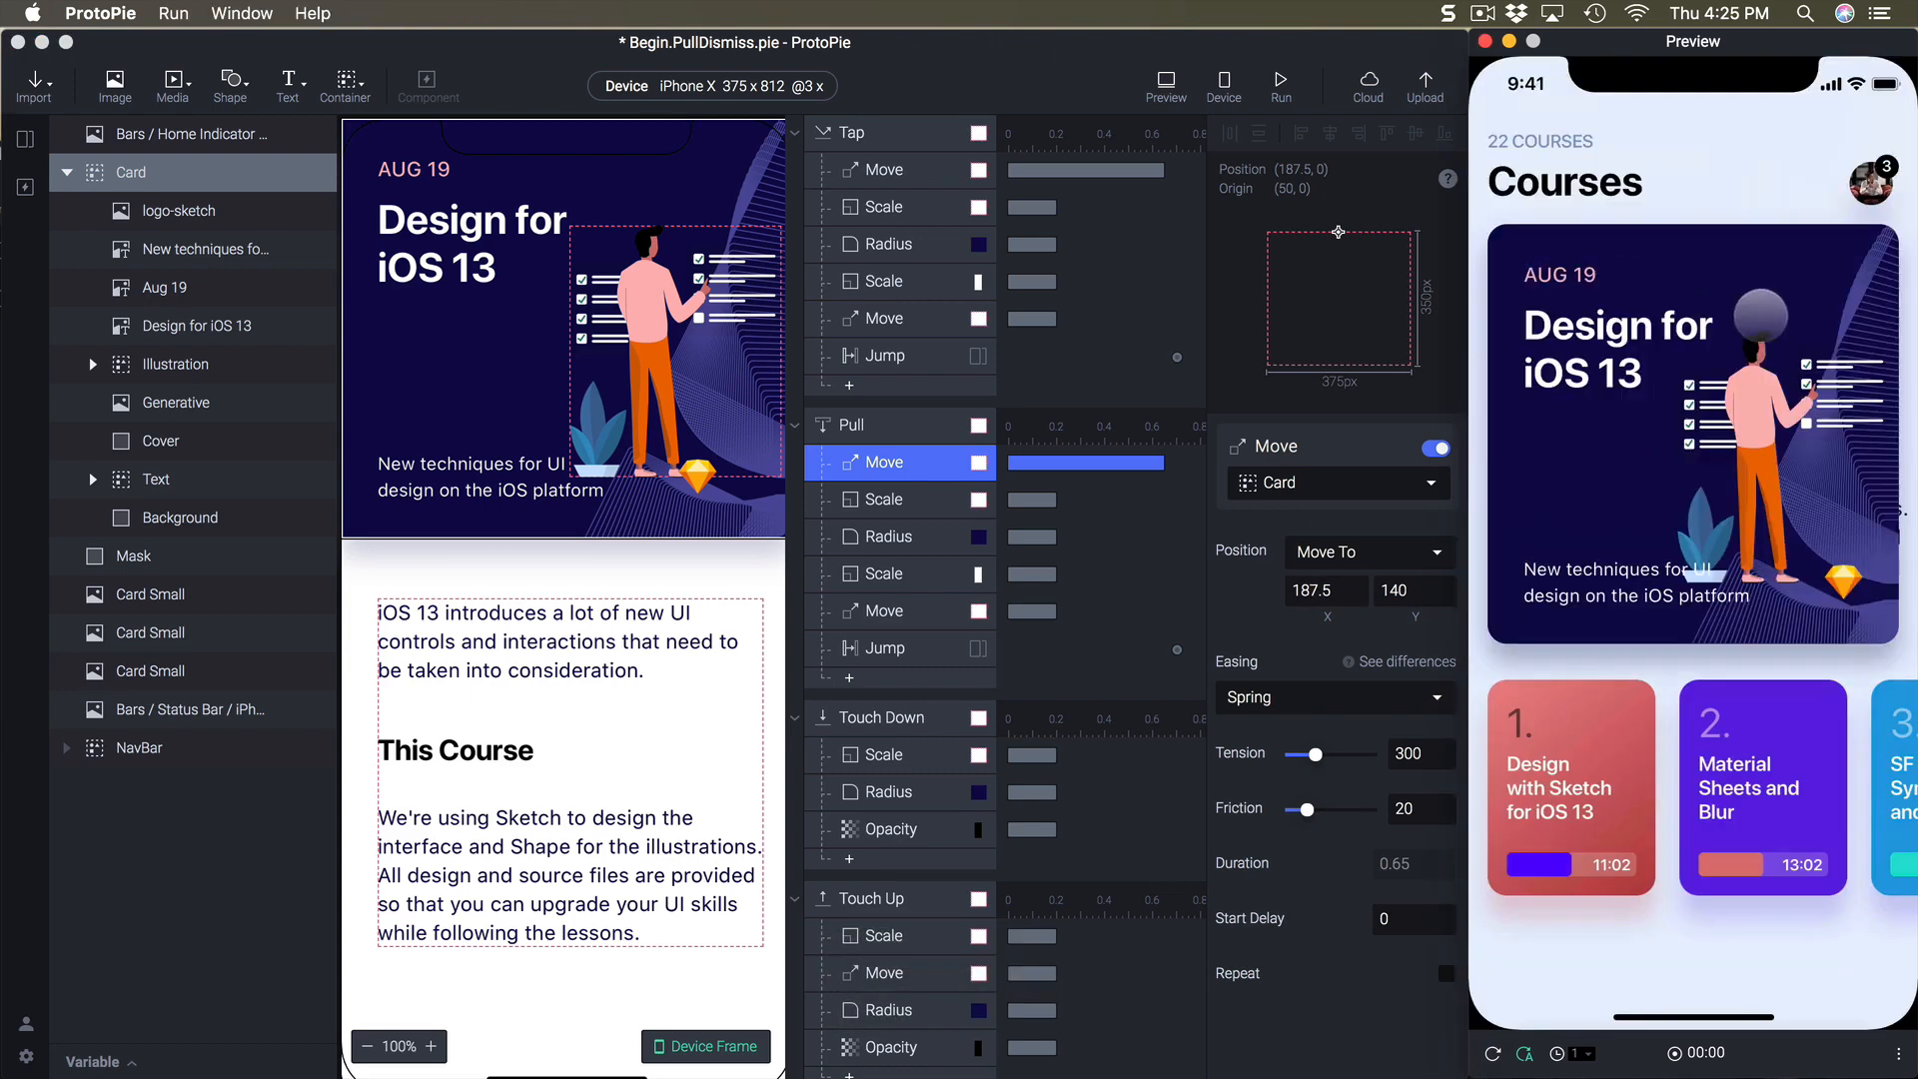
pyautogui.click(1666, 429)
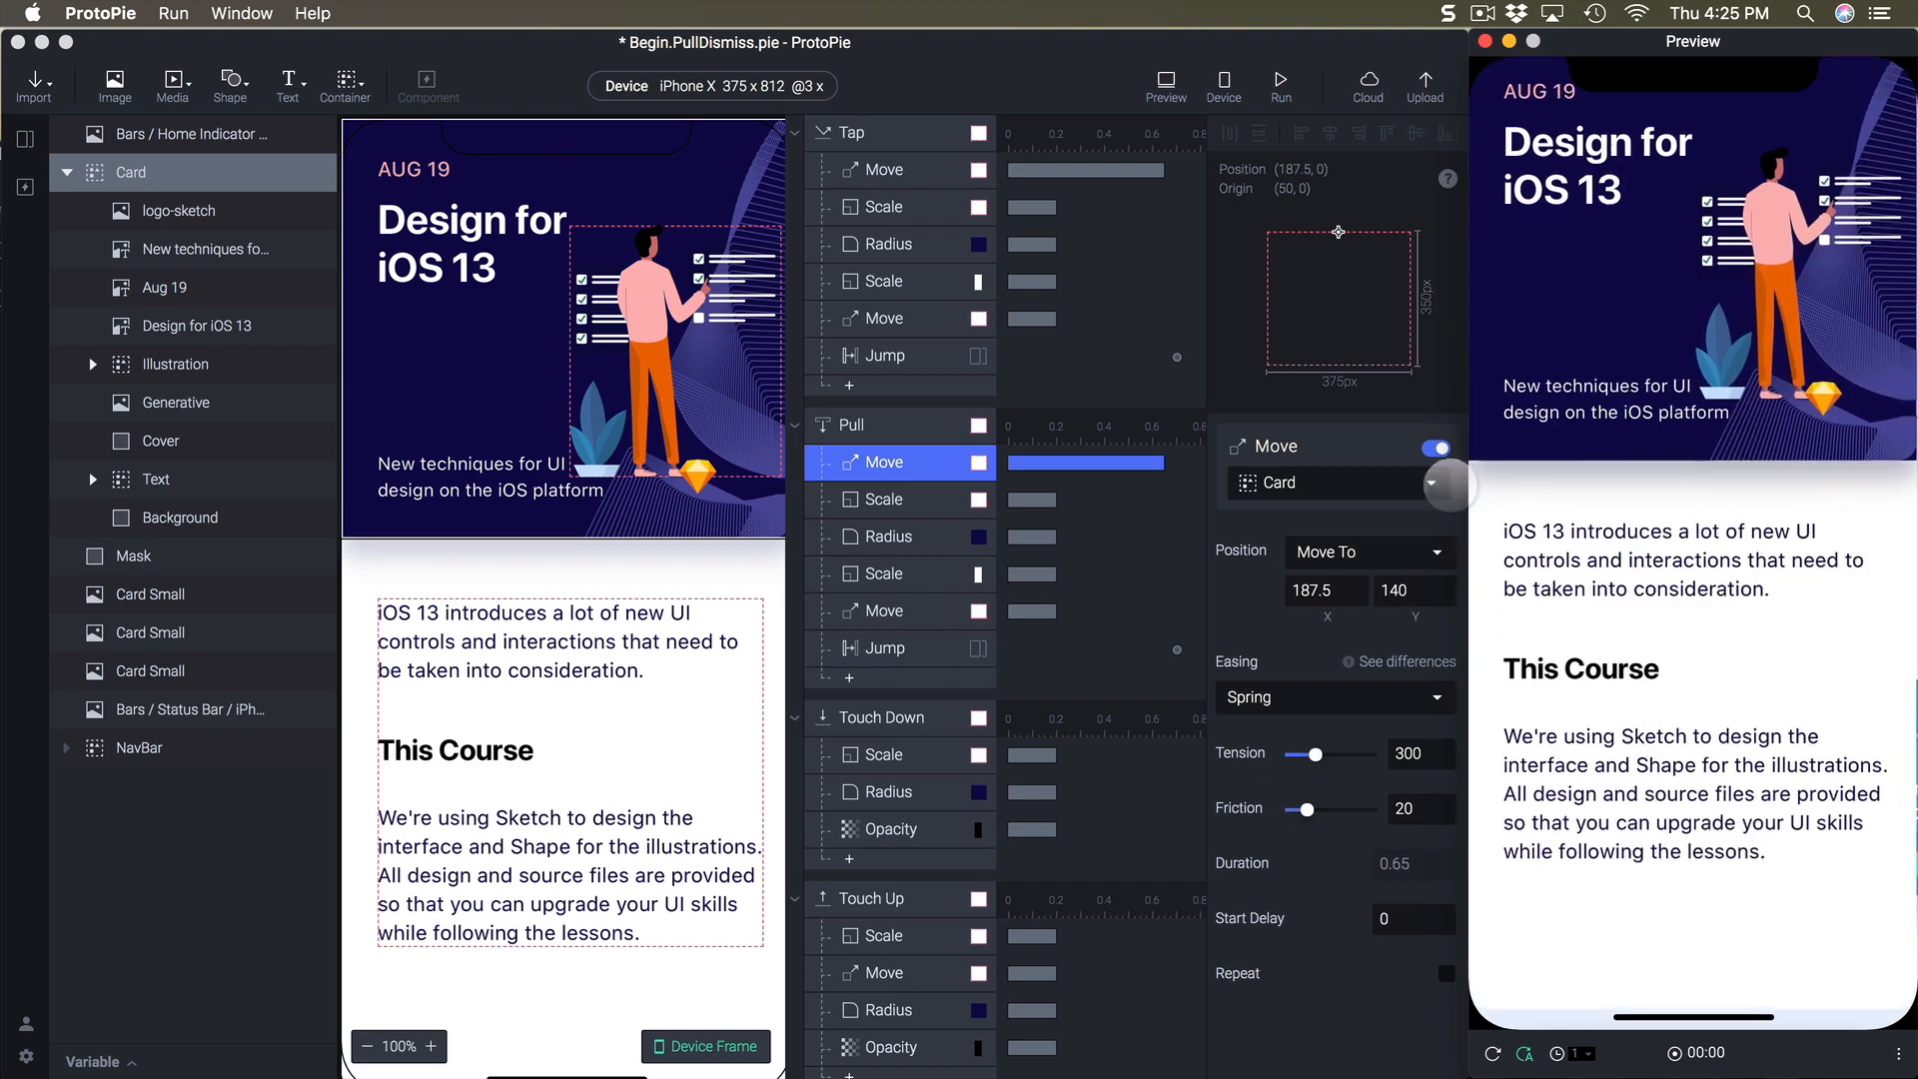
# - Move the Touch Down and Touch Up triggers together above the Tap trigger
pyautogui.click(944, 744)
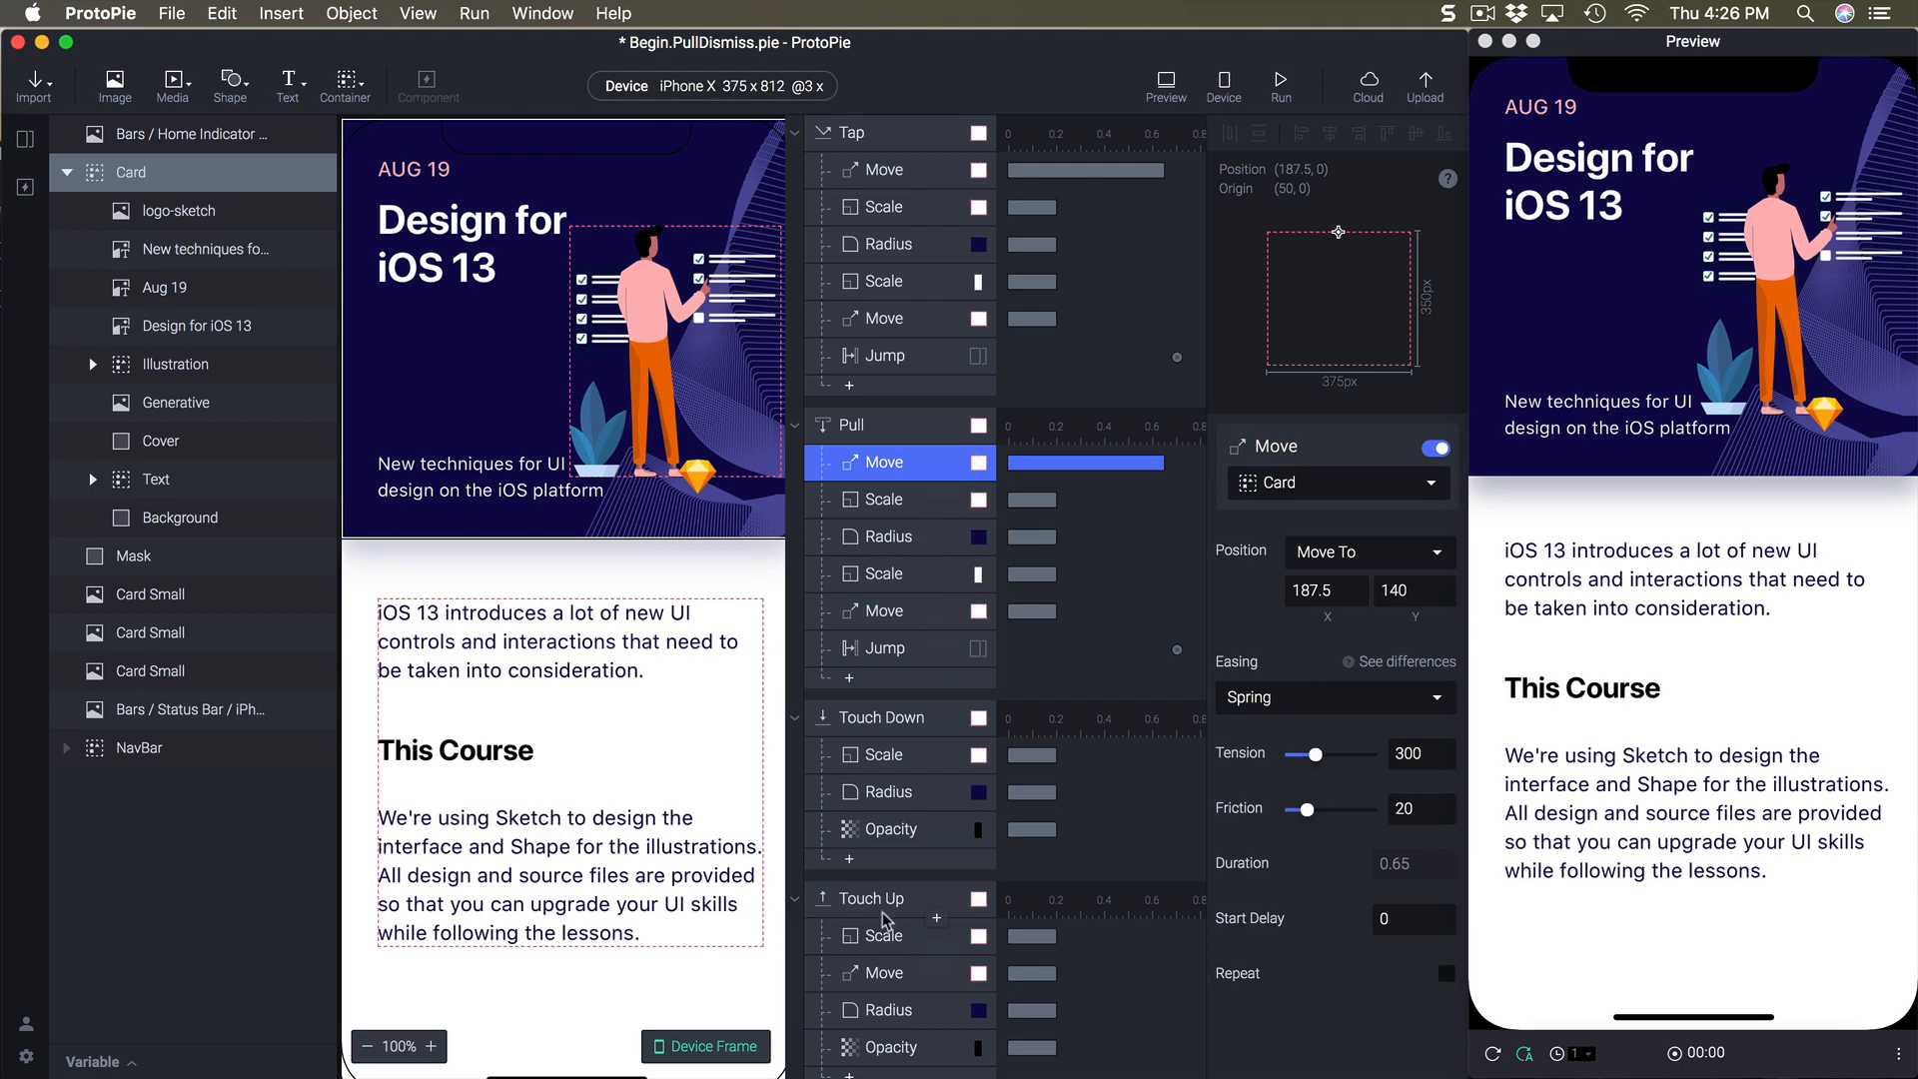
pyautogui.click(934, 899)
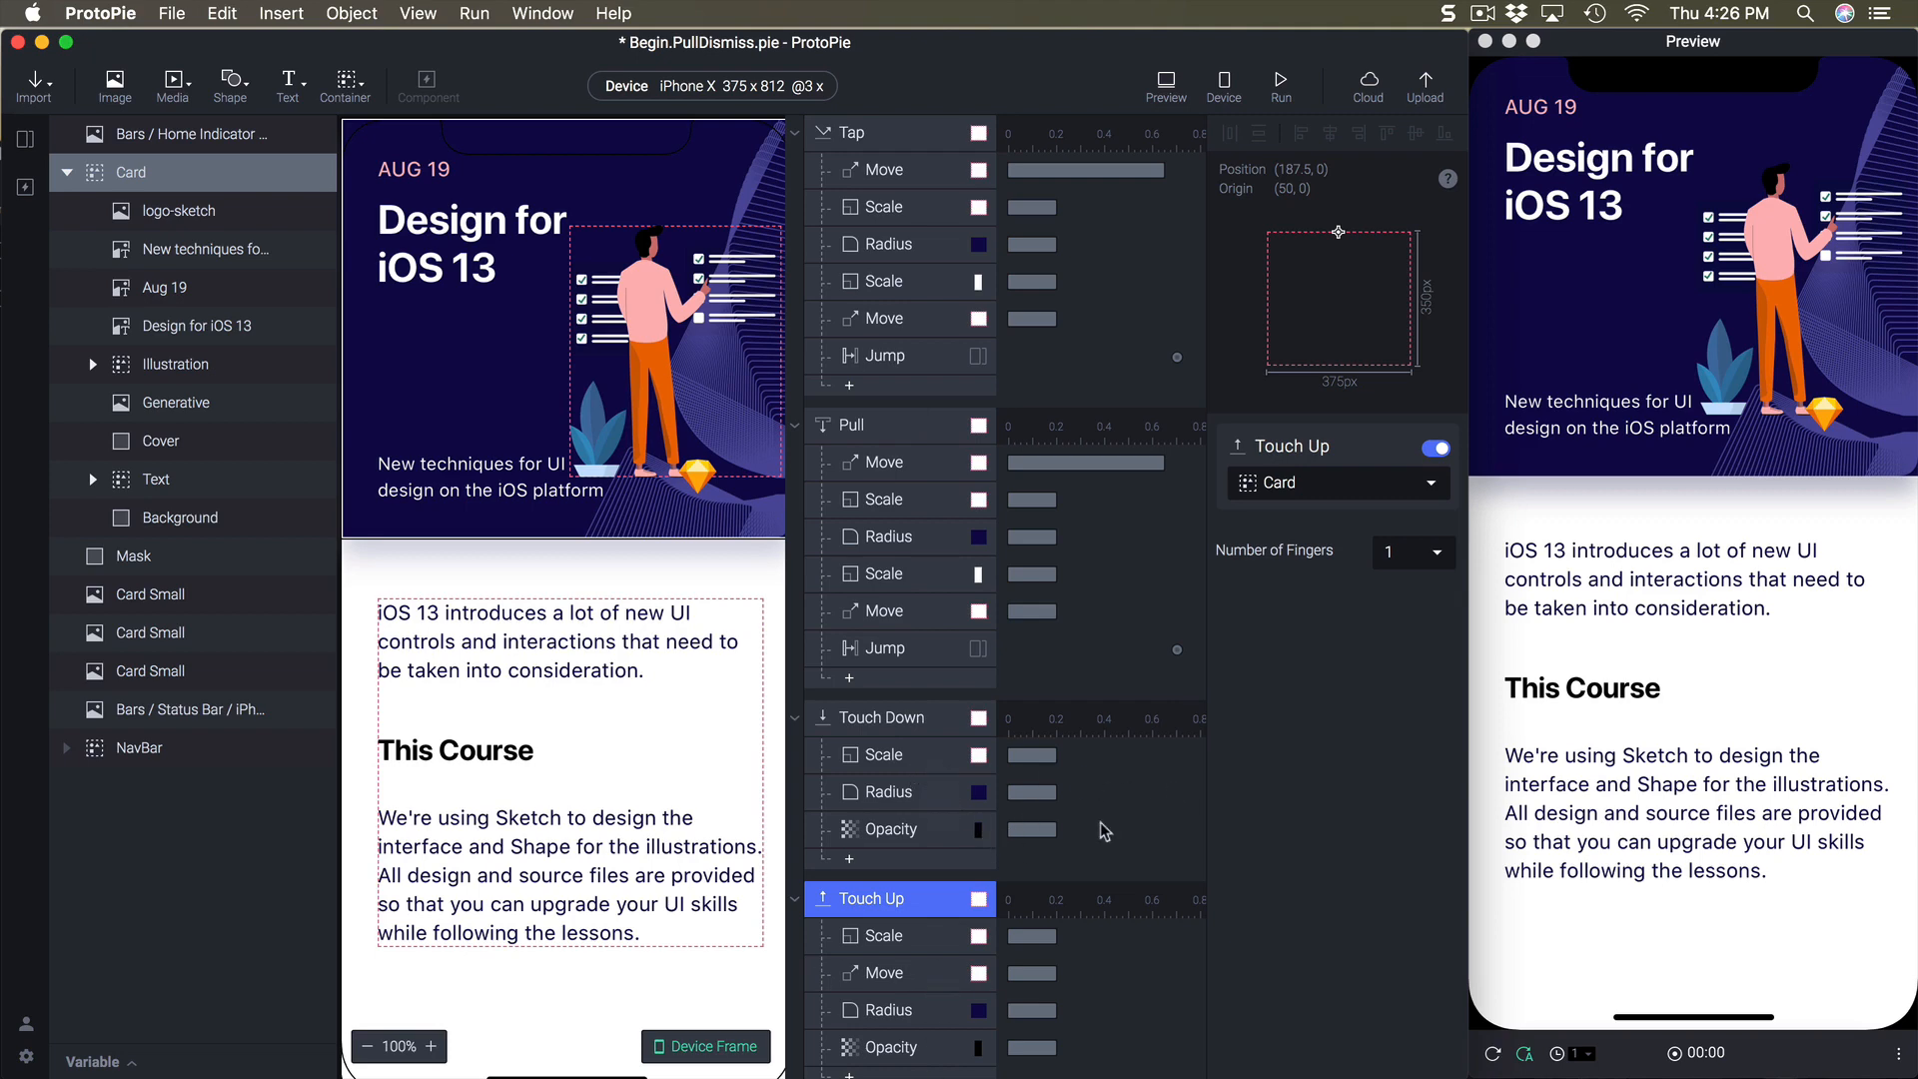
pyautogui.keyDown('super'); pyautogui.click(904, 737); pyautogui.keyUp('super')
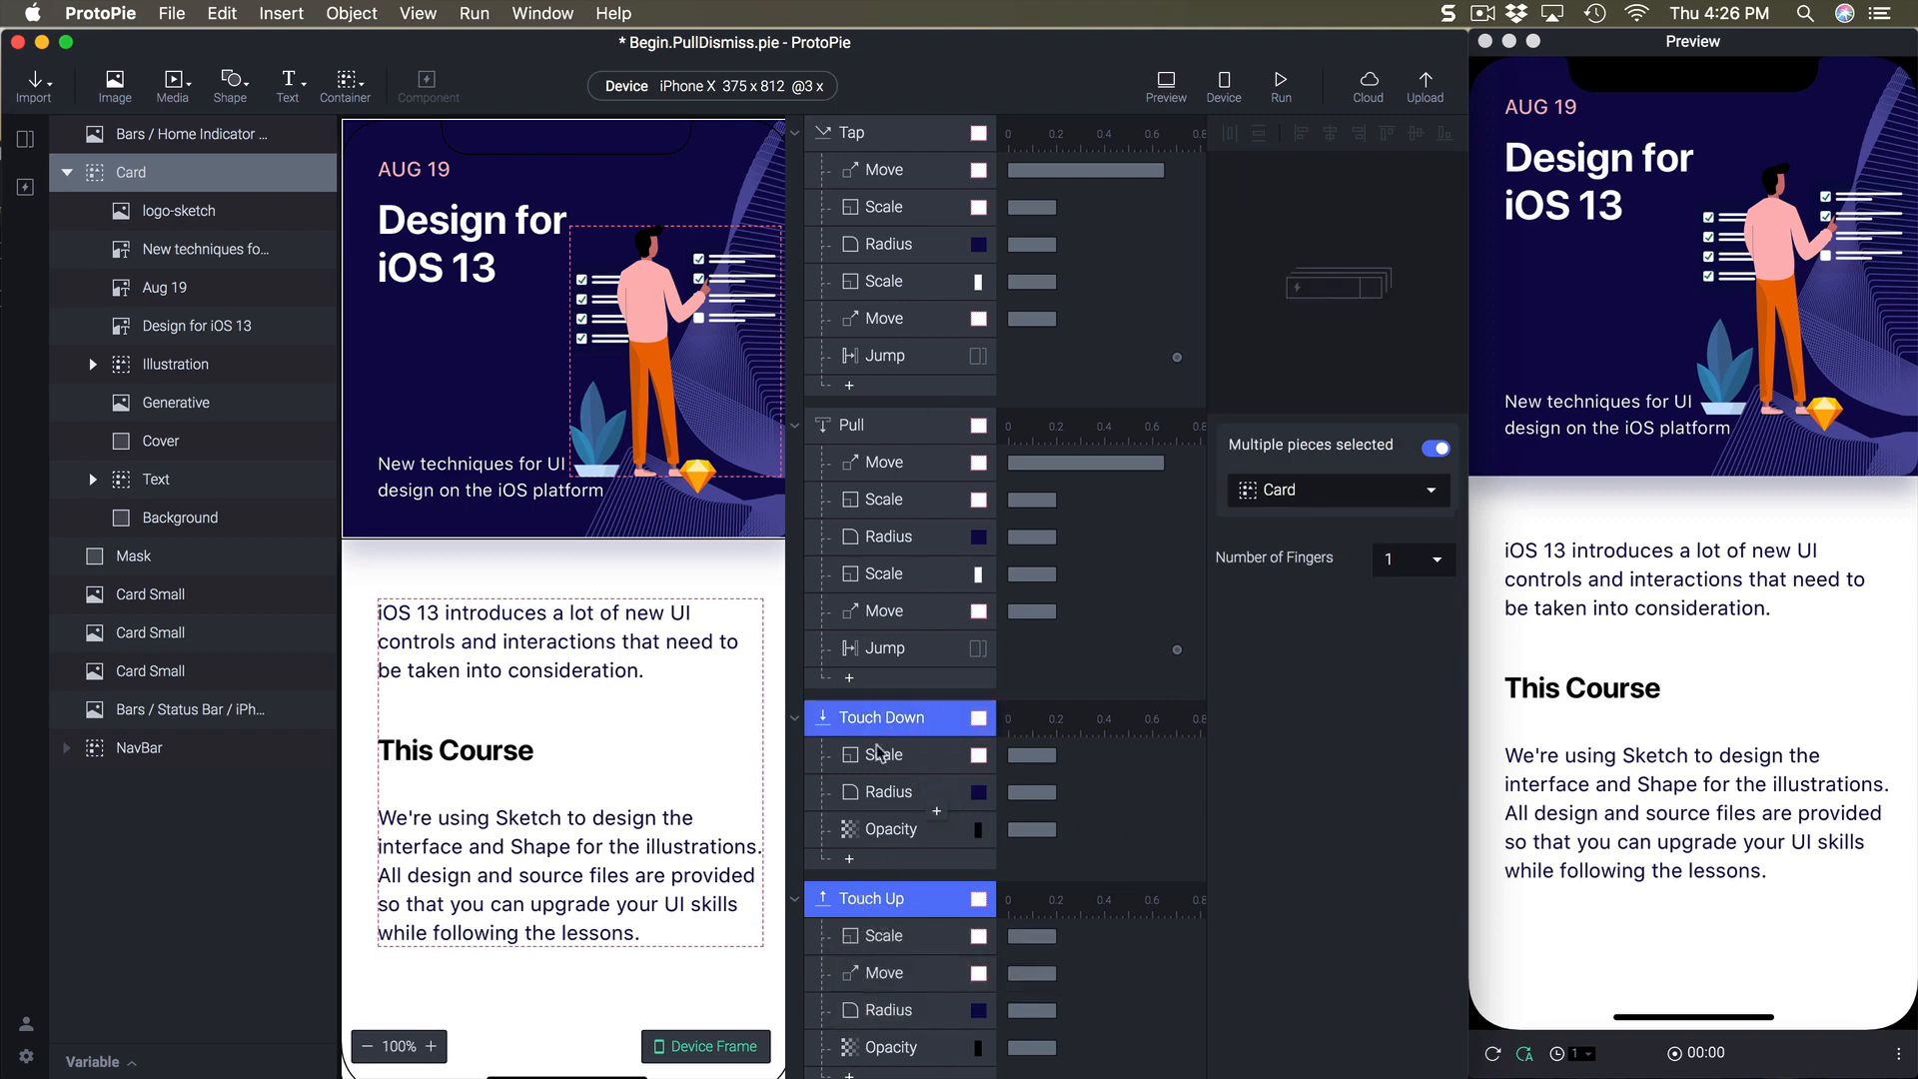
pyautogui.moveTo(884, 739); pyautogui.dragTo(902, 113)
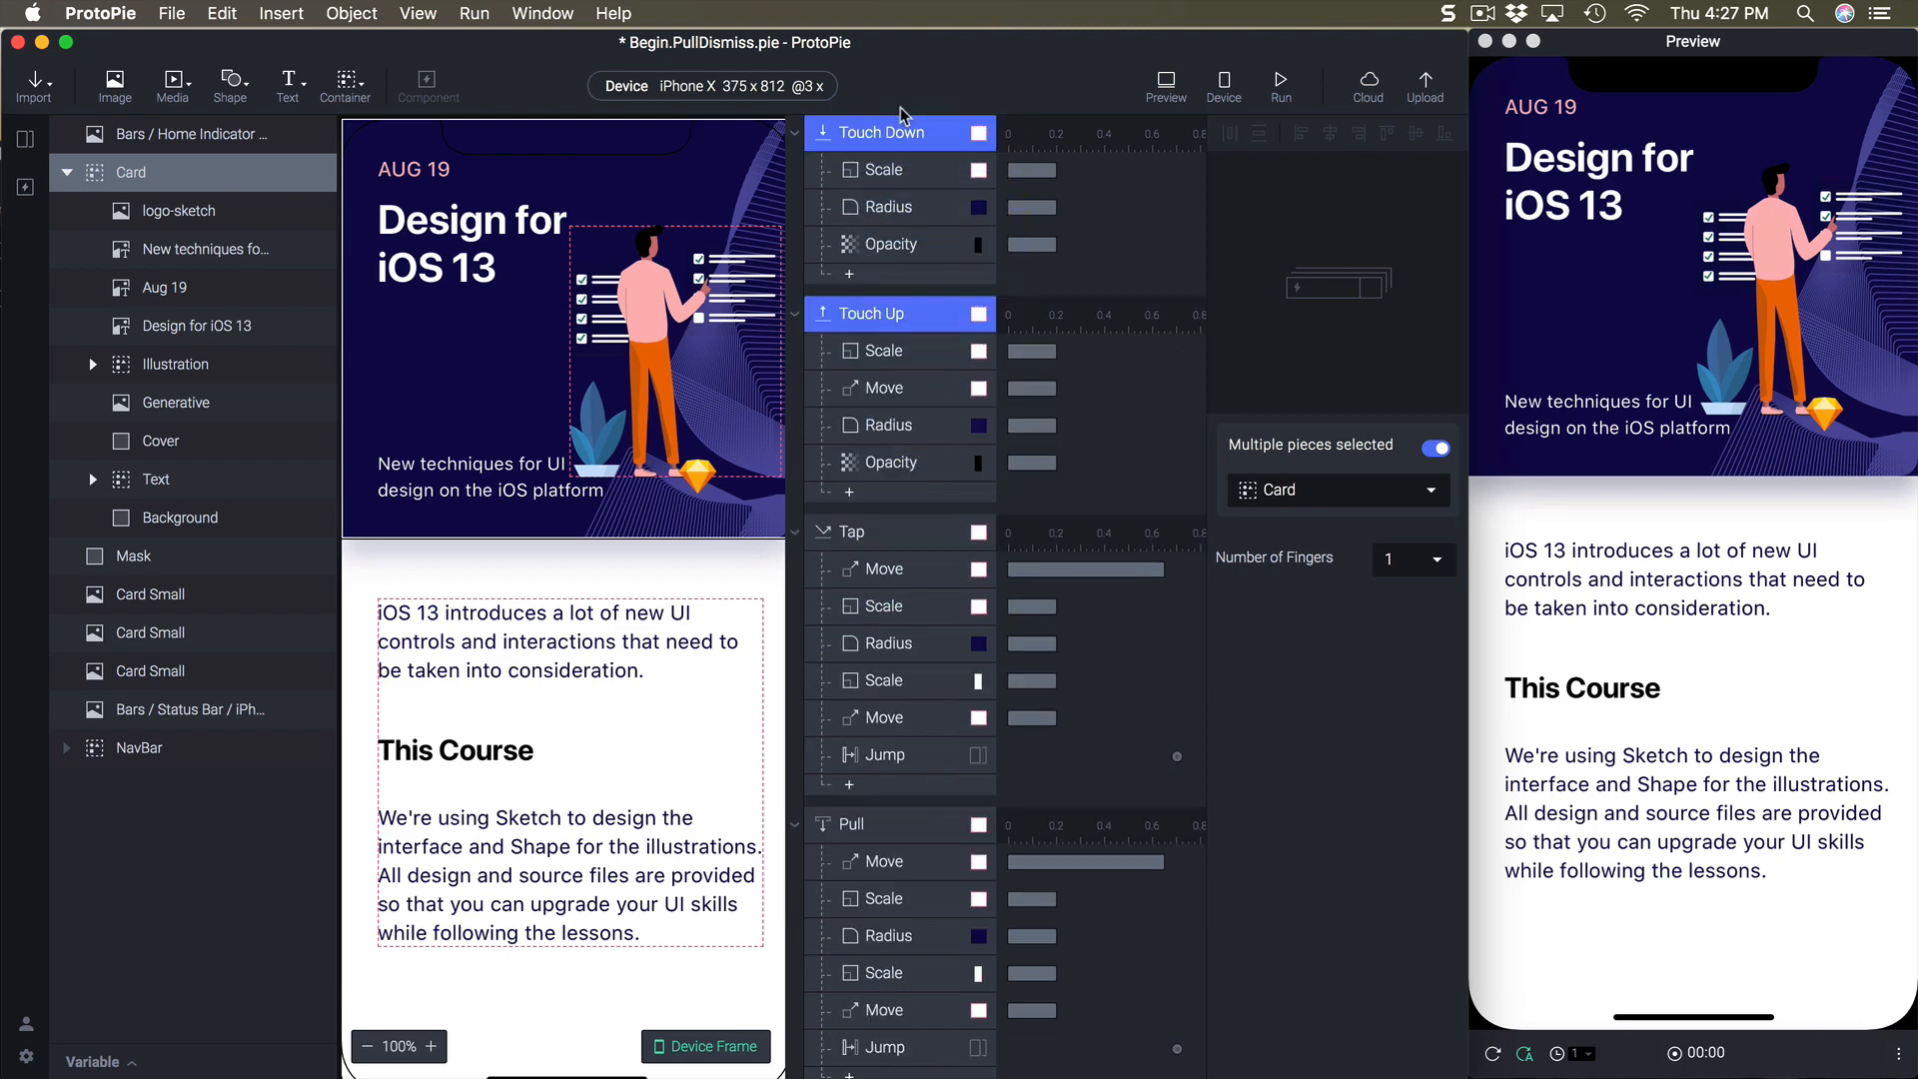
# - Inspect the Tap and Pull triggers, and test tapping and pulling the card down in the preview with the reordered triggers
pyautogui.click(869, 533)
pyautogui.click(881, 824)
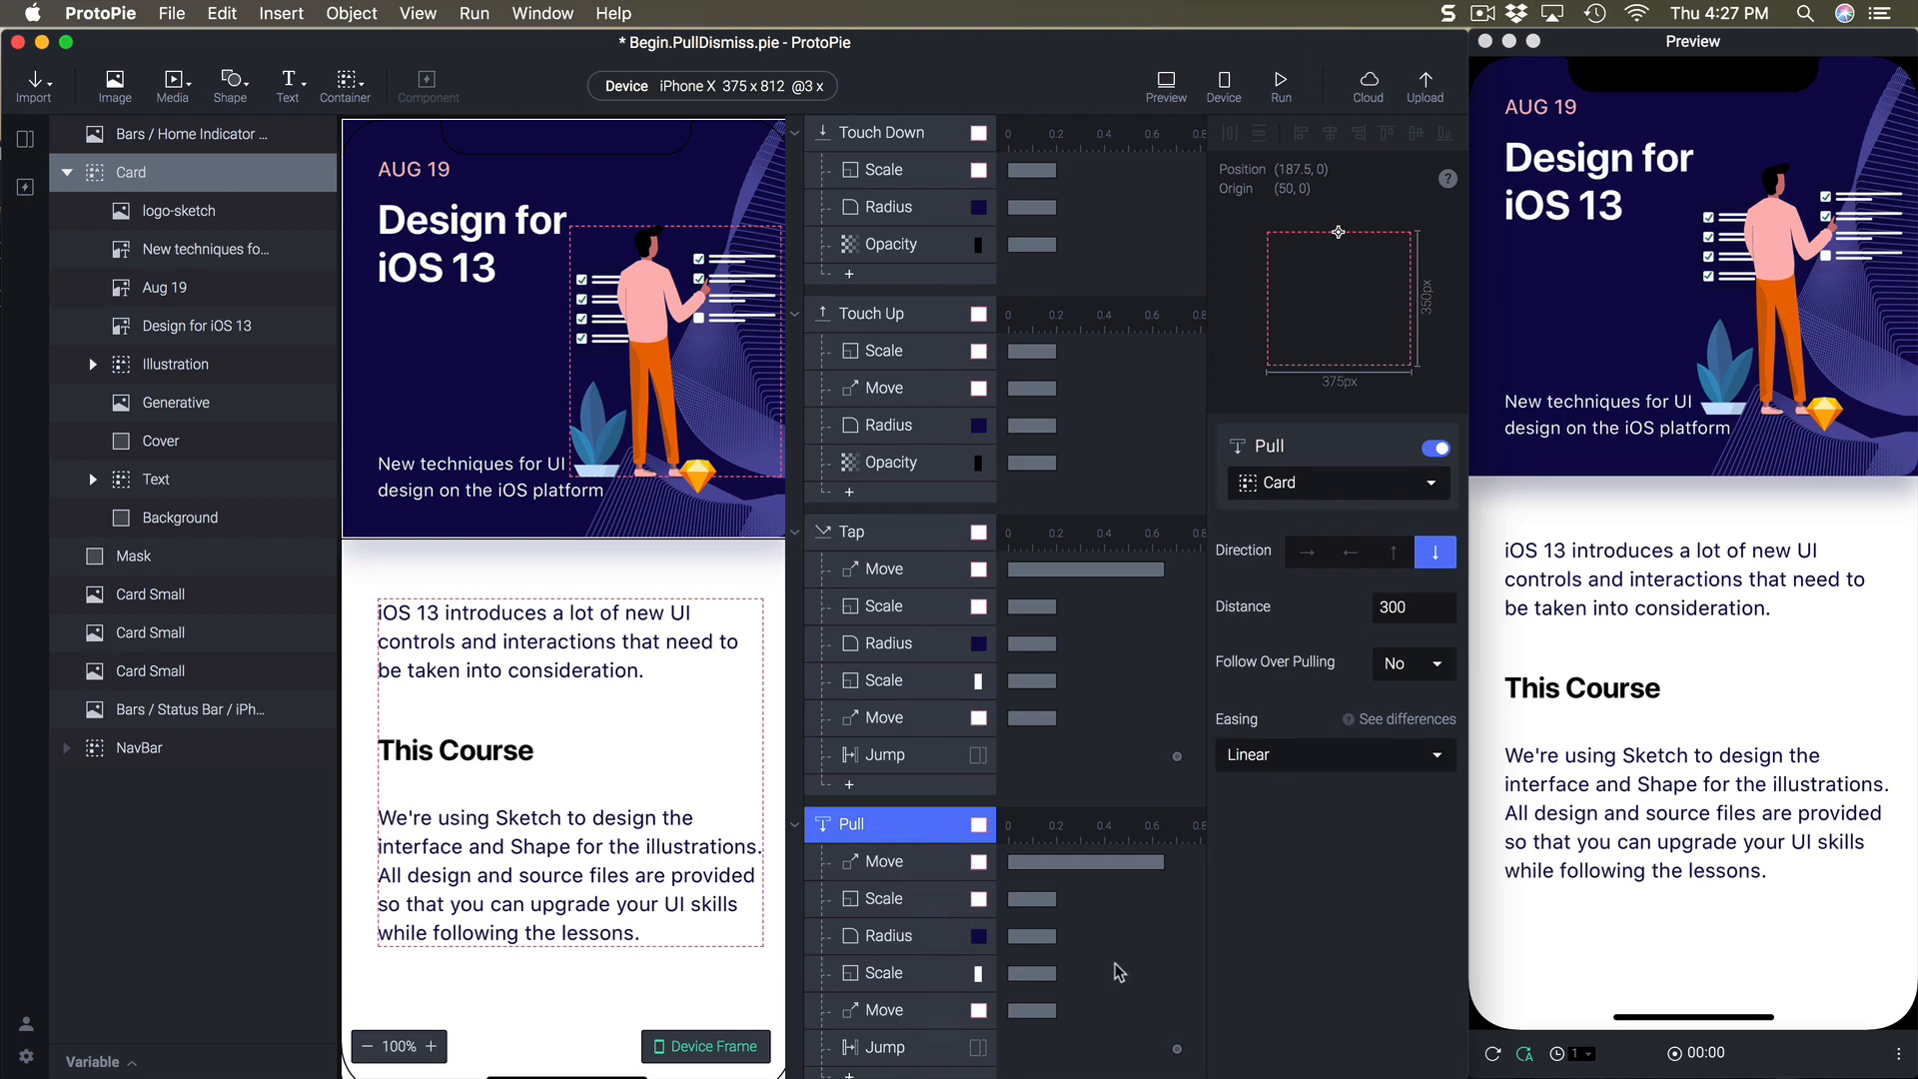
pyautogui.click(1668, 281)
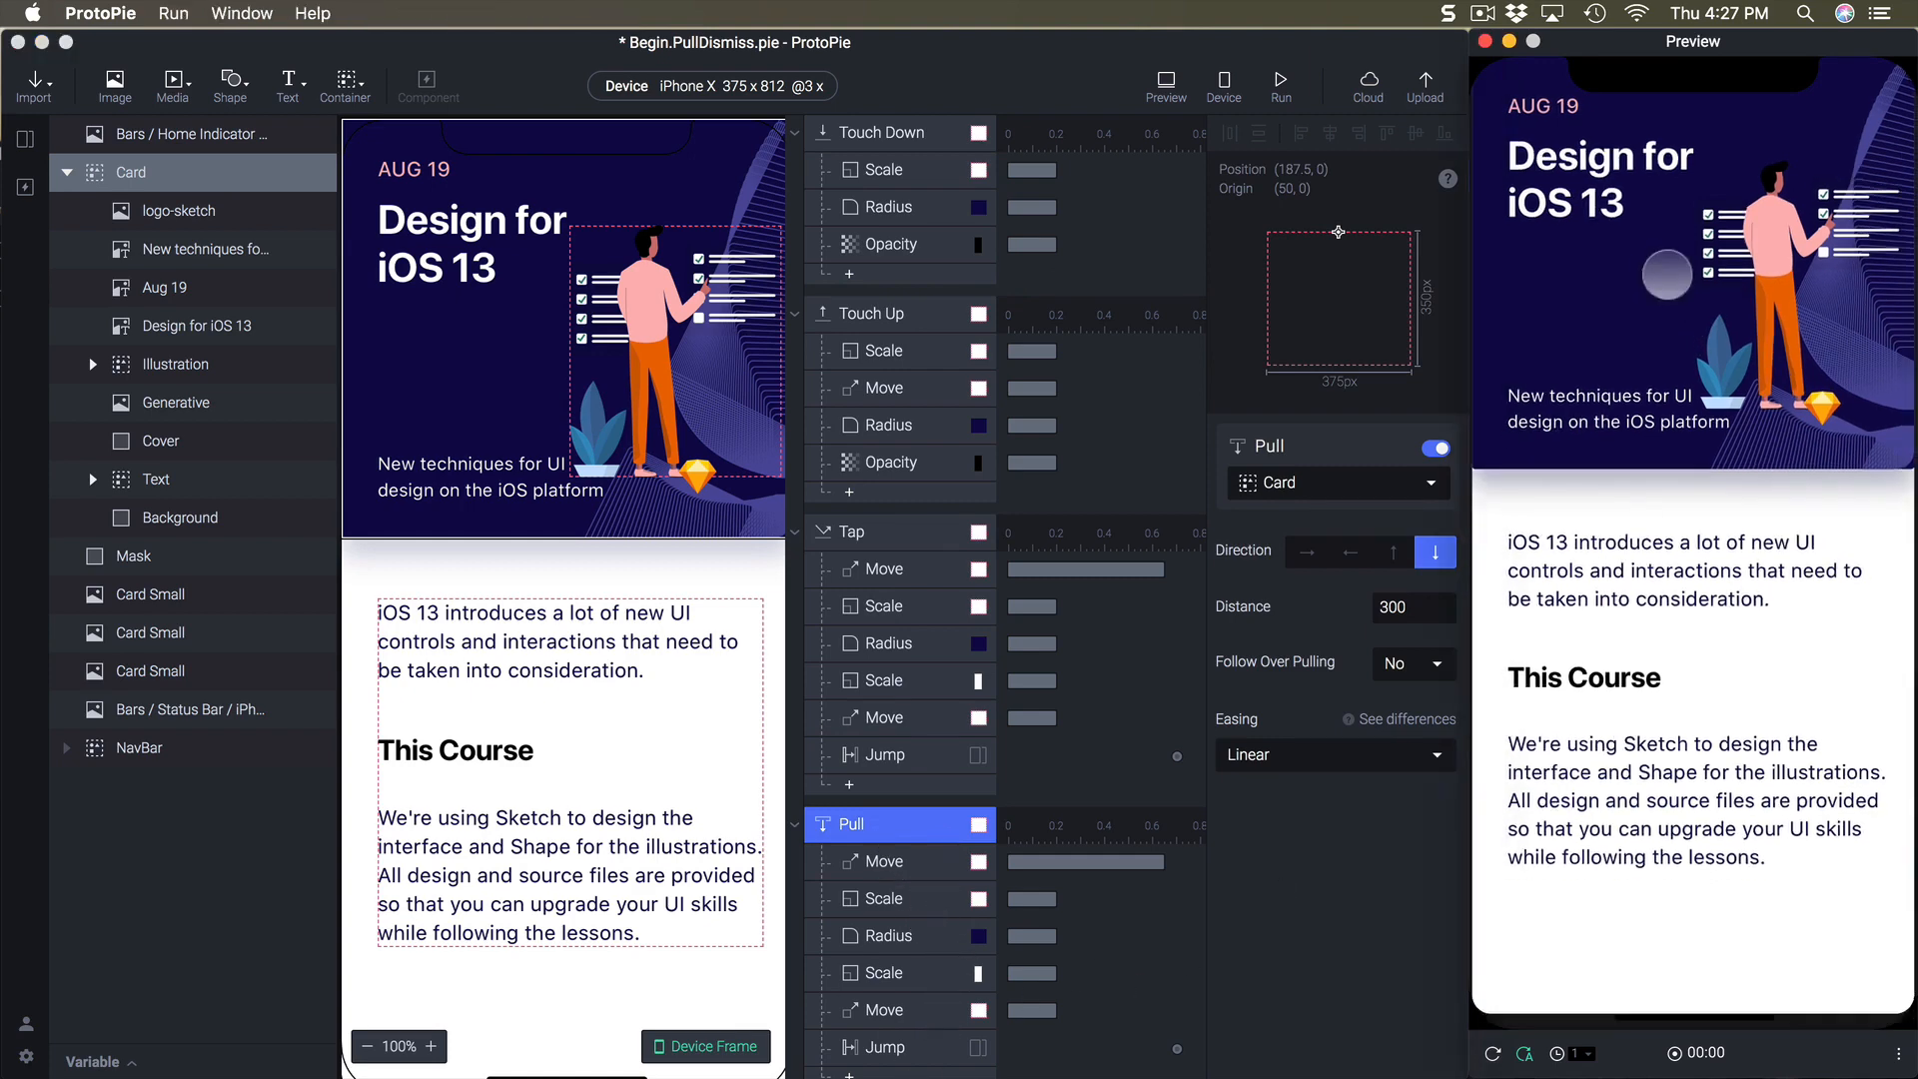
pyautogui.click(1693, 299)
pyautogui.click(1706, 291)
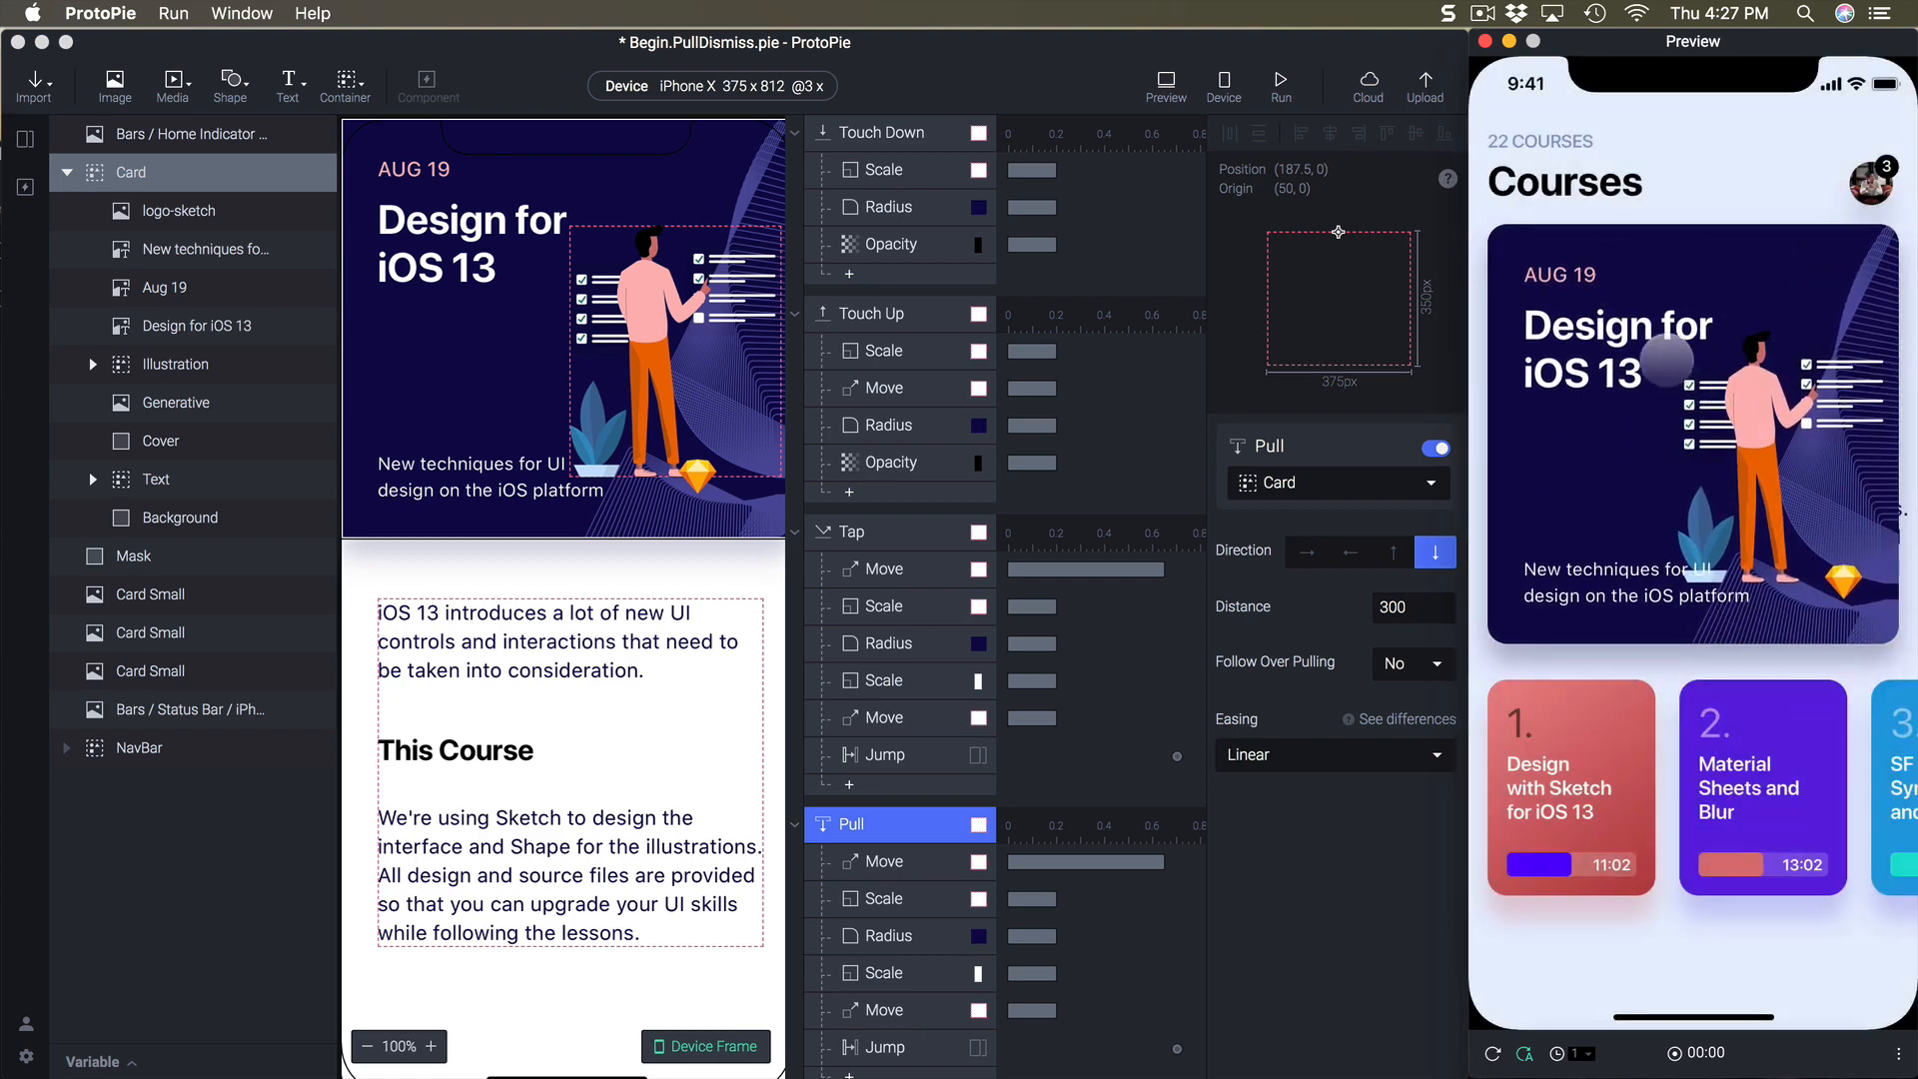
pyautogui.click(1673, 365)
pyautogui.moveTo(1675, 226); pyautogui.dragTo(1665, 617)
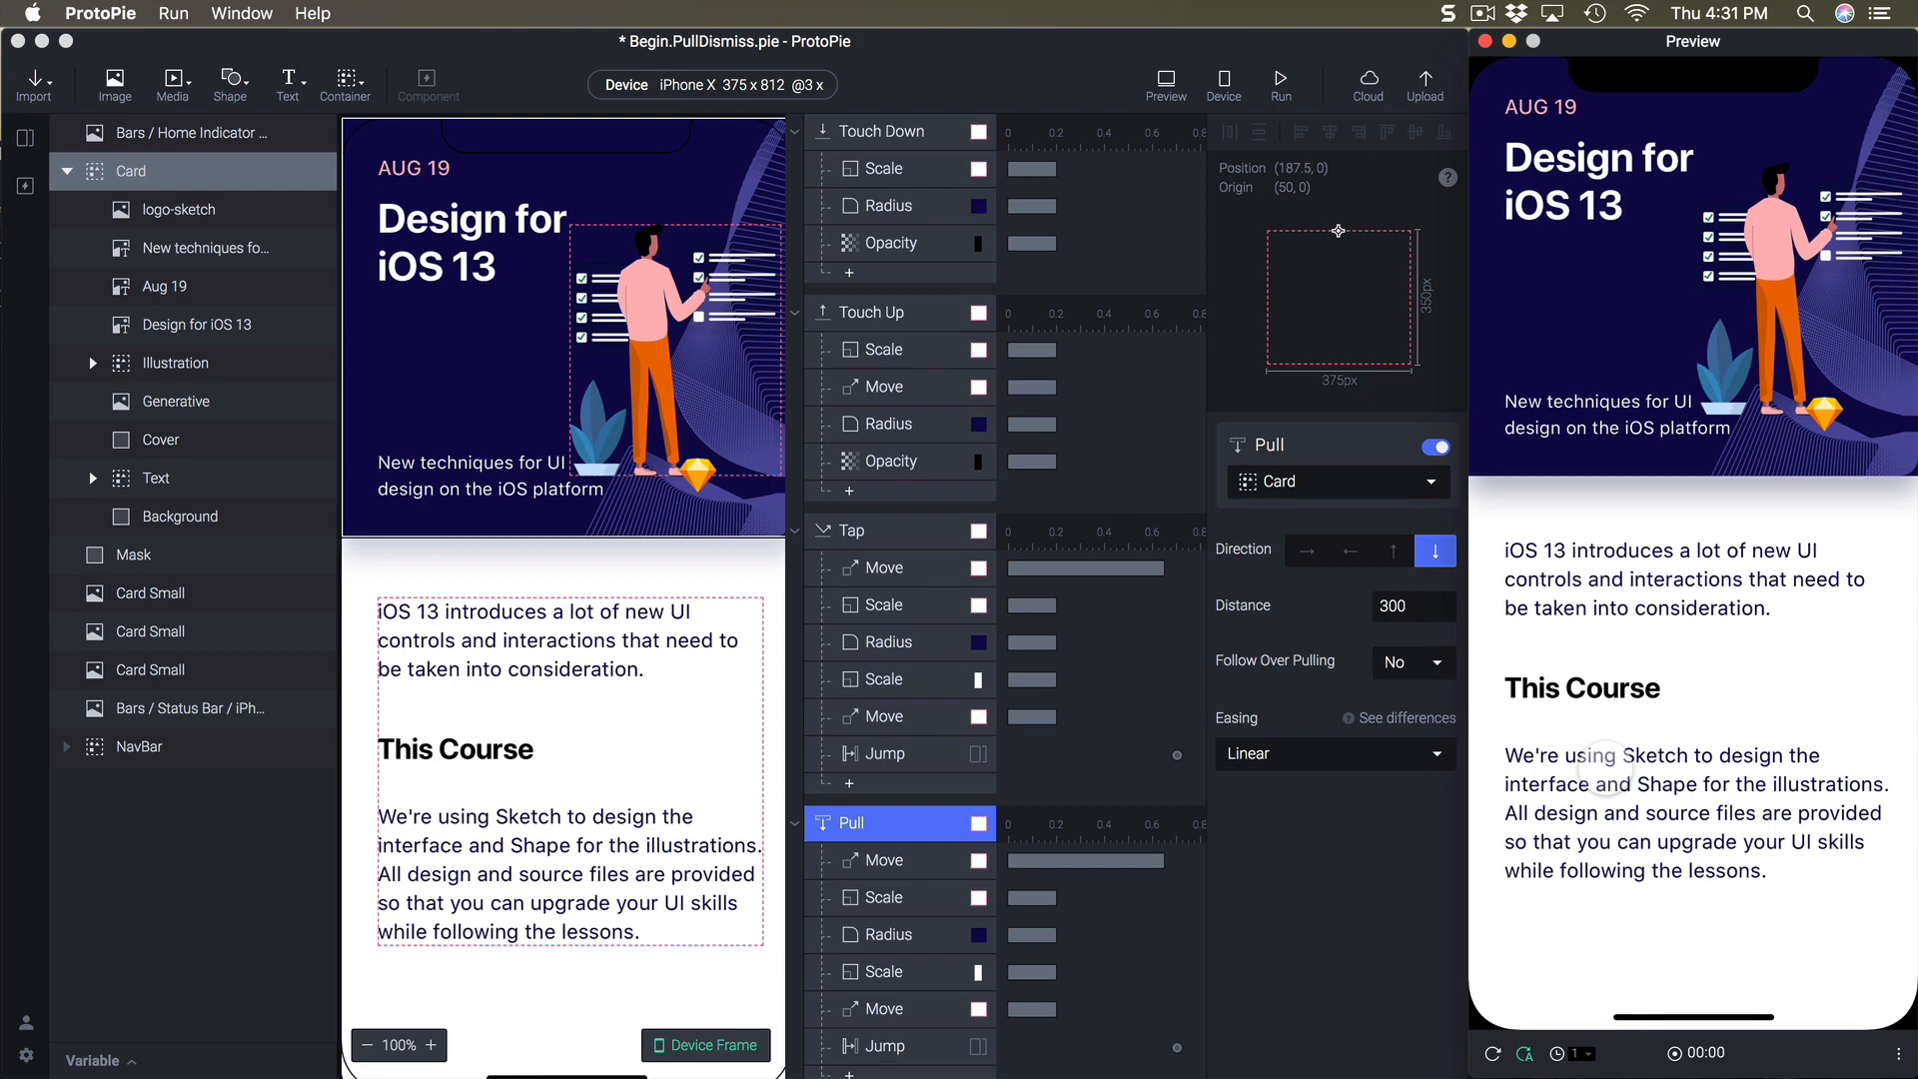
pyautogui.click(1294, 925)
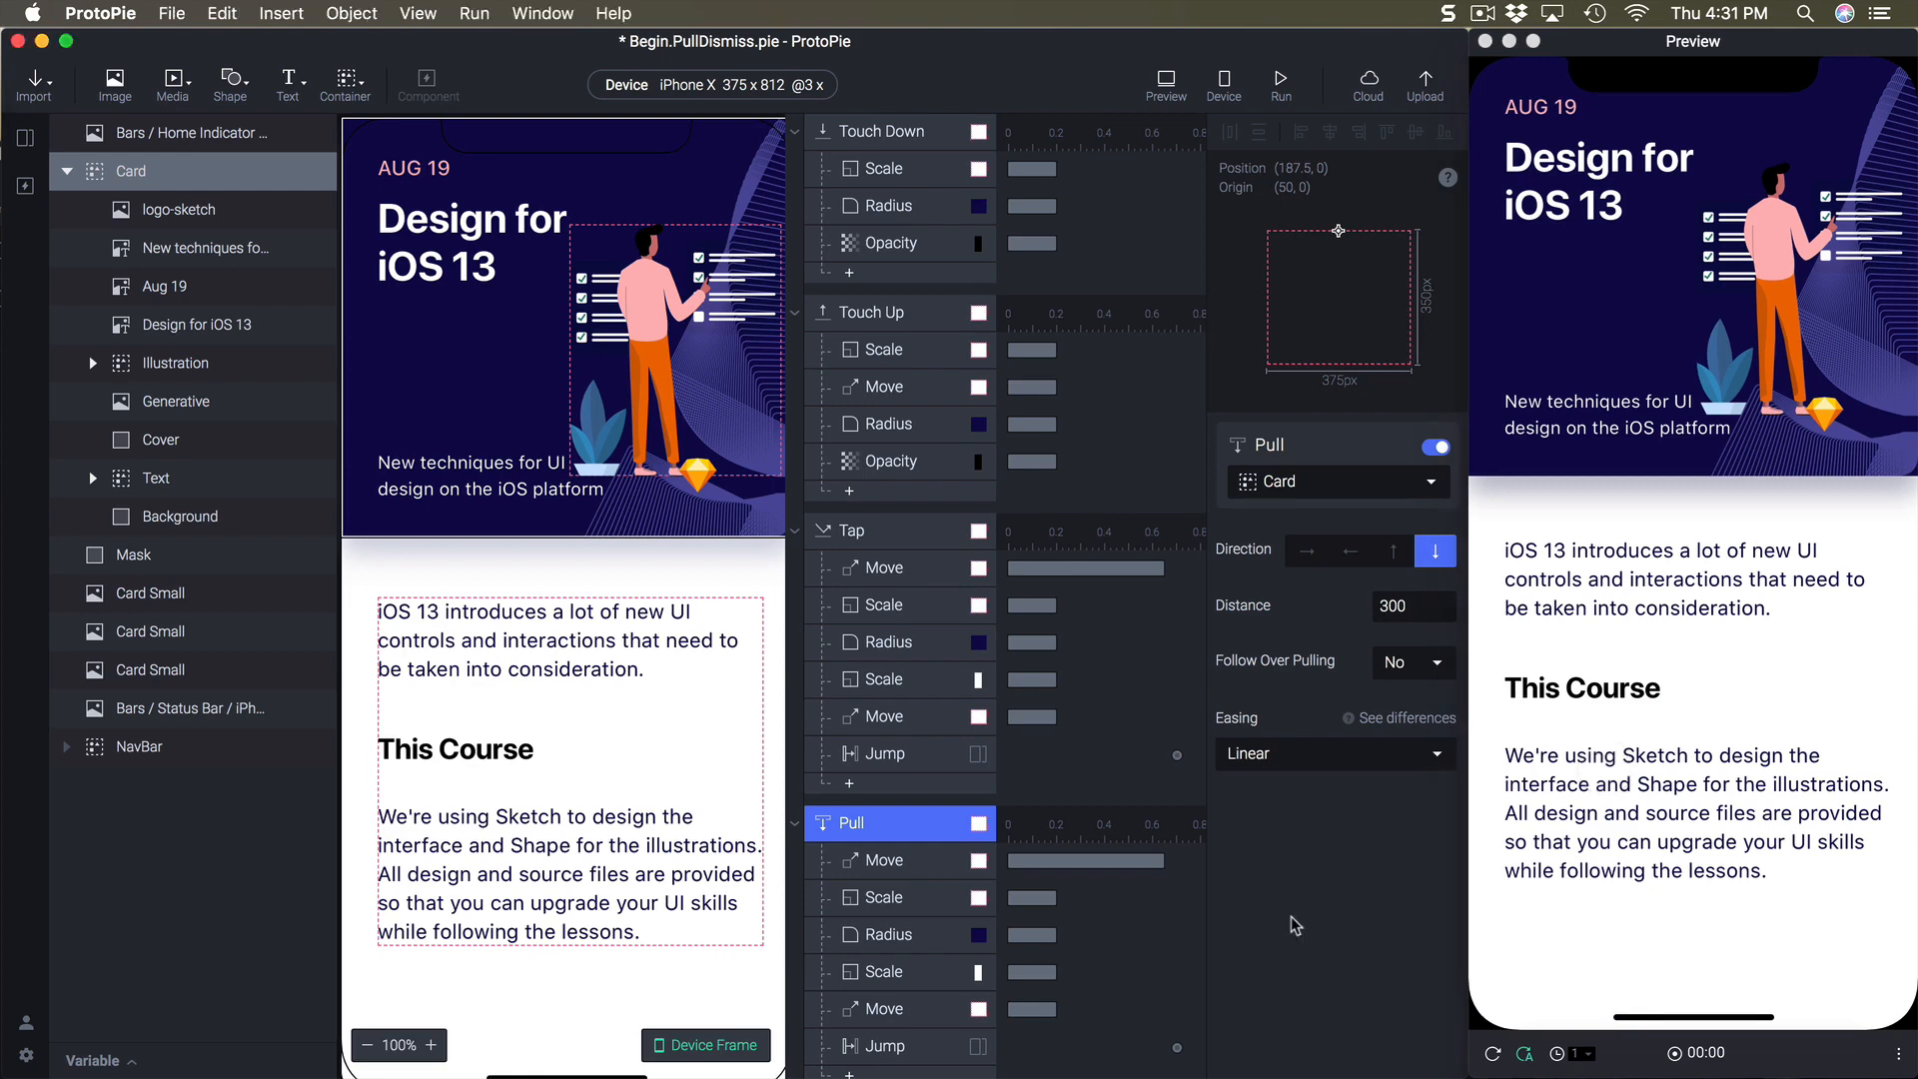